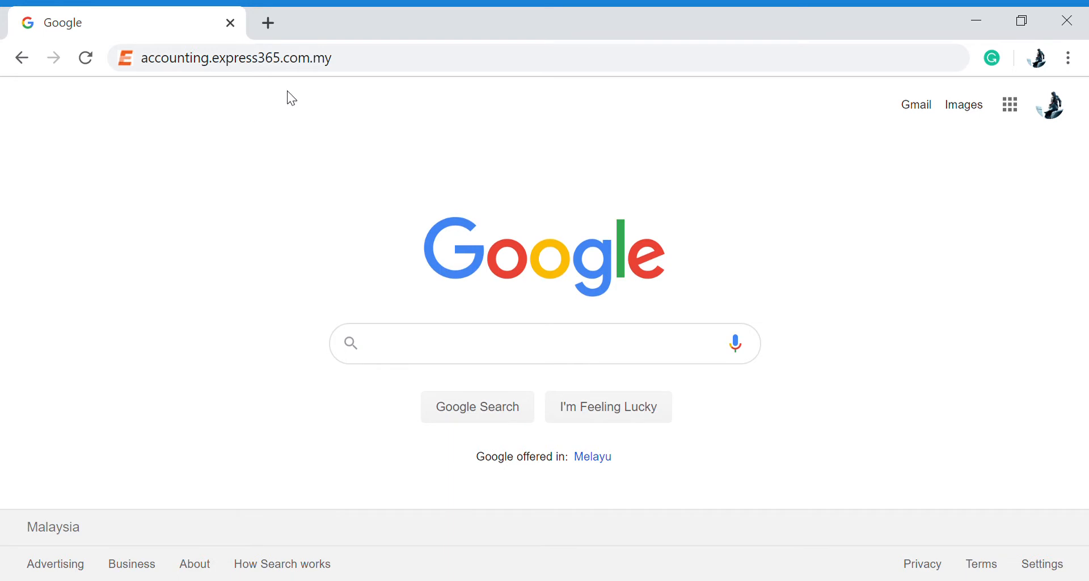
Load accounting.express365.com.my in Chrome to reach the Express365 login page.
{"action": "left_click", "coordinate": [381, 64]}
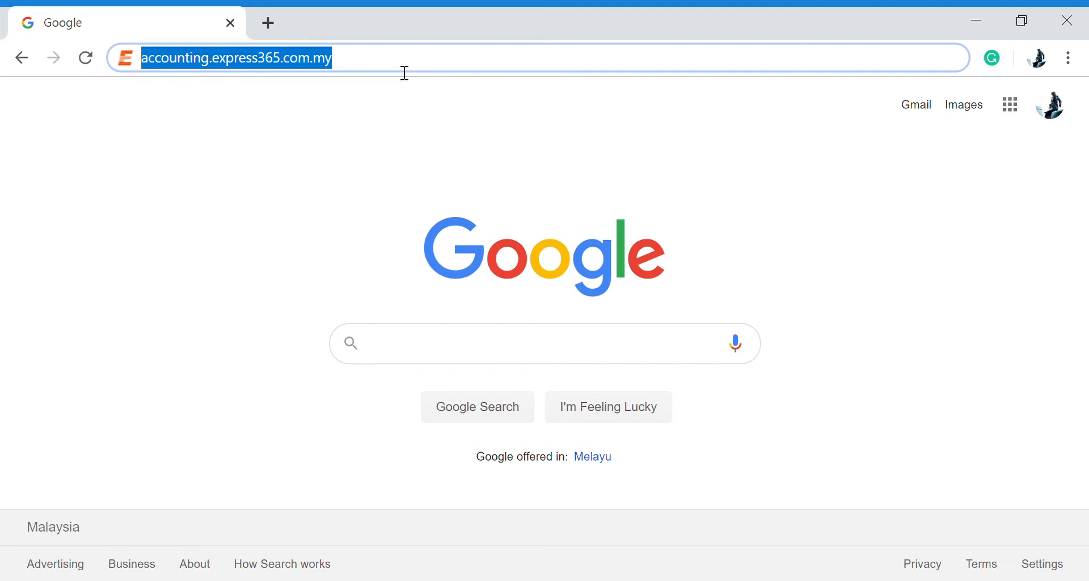
{"action": "key", "text": "Return"}
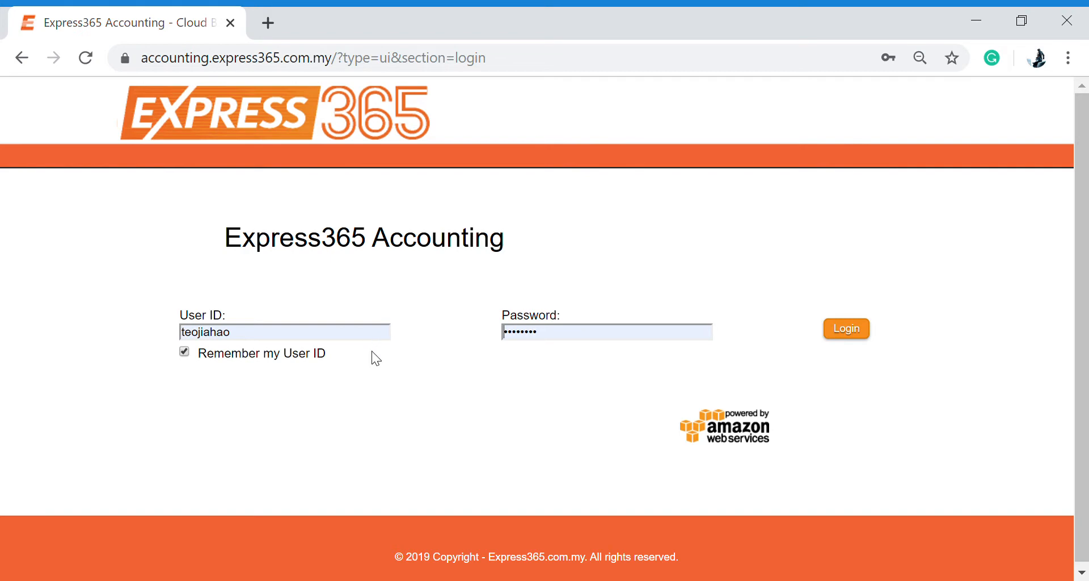
Log in with the remembered user ID and password to reach the company Dashboard.
{"action": "left_click", "coordinate": [847, 330]}
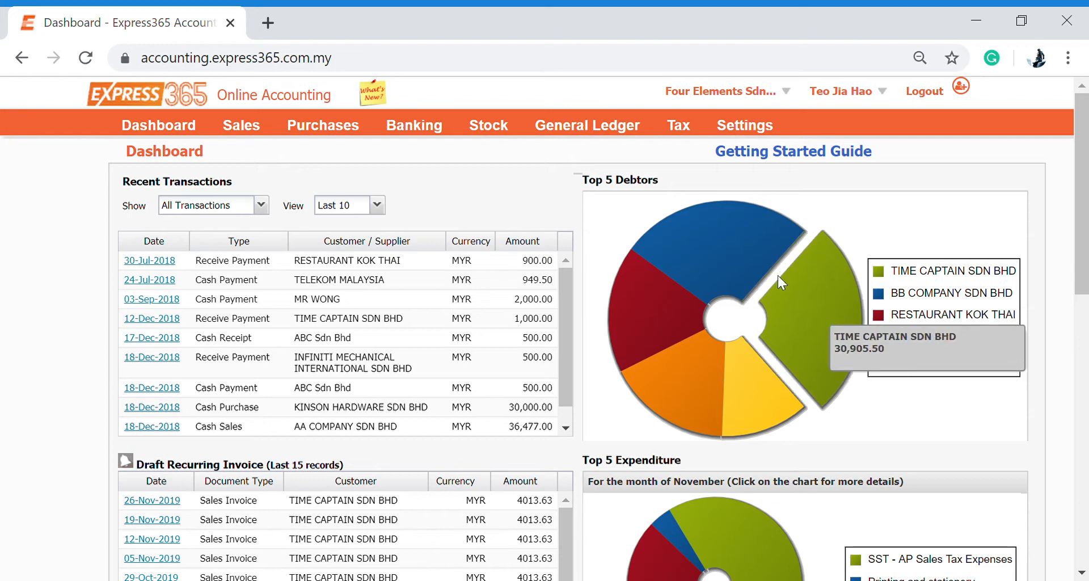
{"action": "left_click", "coordinate": [323, 125]}
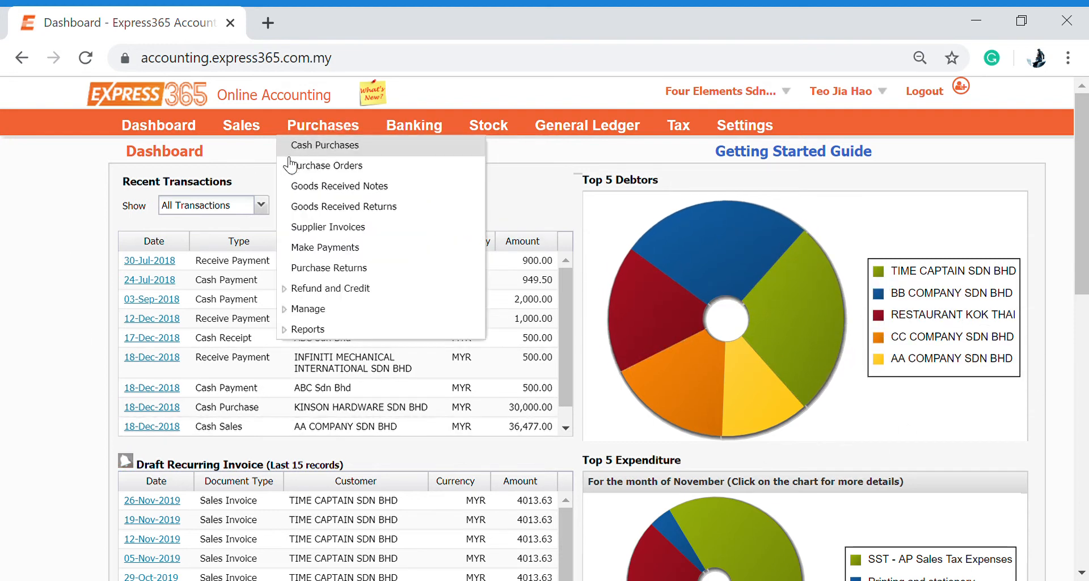
{"action": "left_click", "coordinate": [175, 152]}
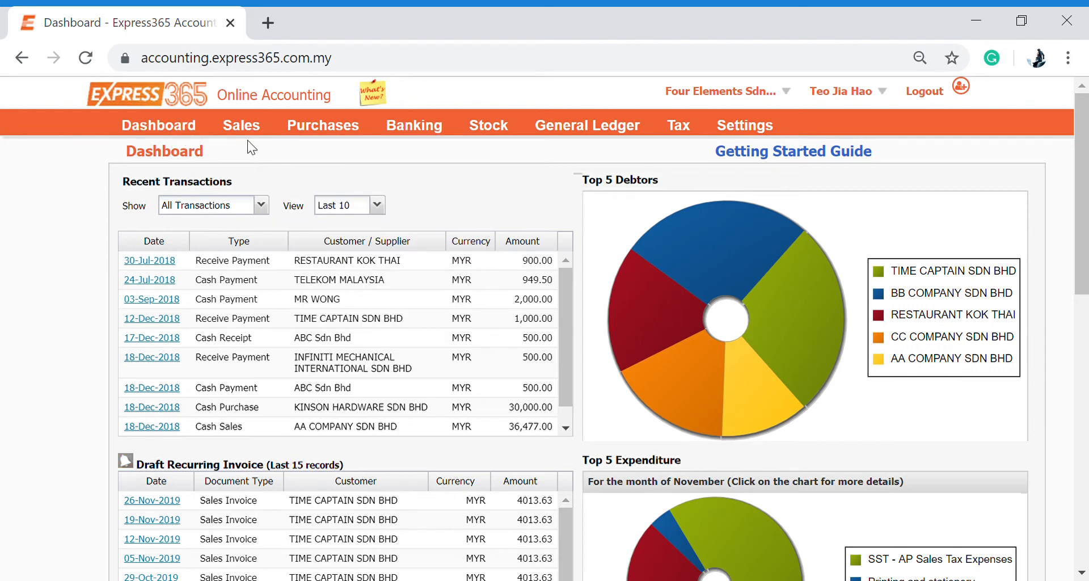
{"action": "left_click", "coordinate": [311, 130]}
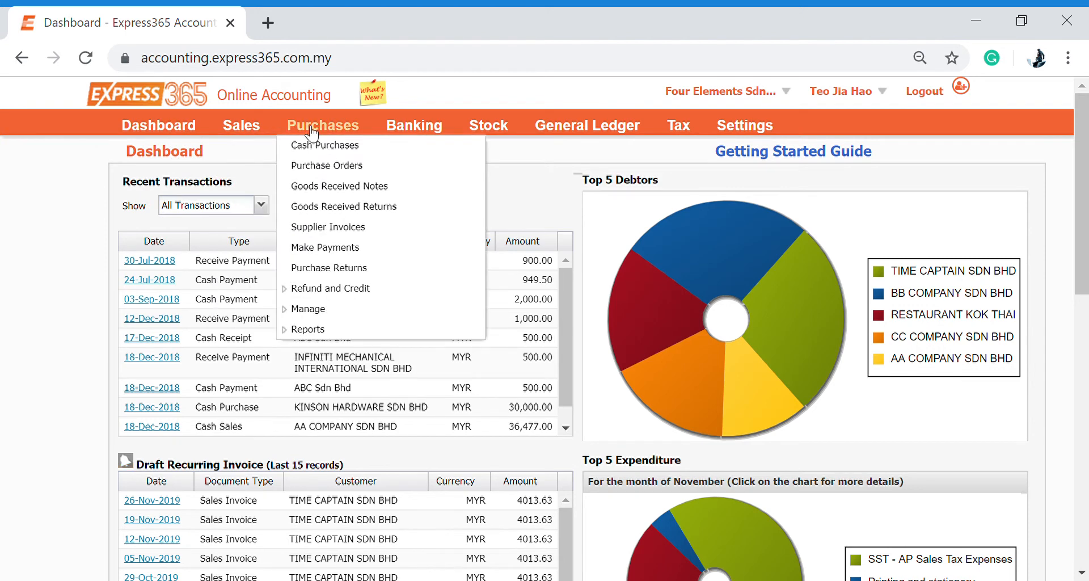
{"action": "mouse_move", "coordinate": [512, 136]}
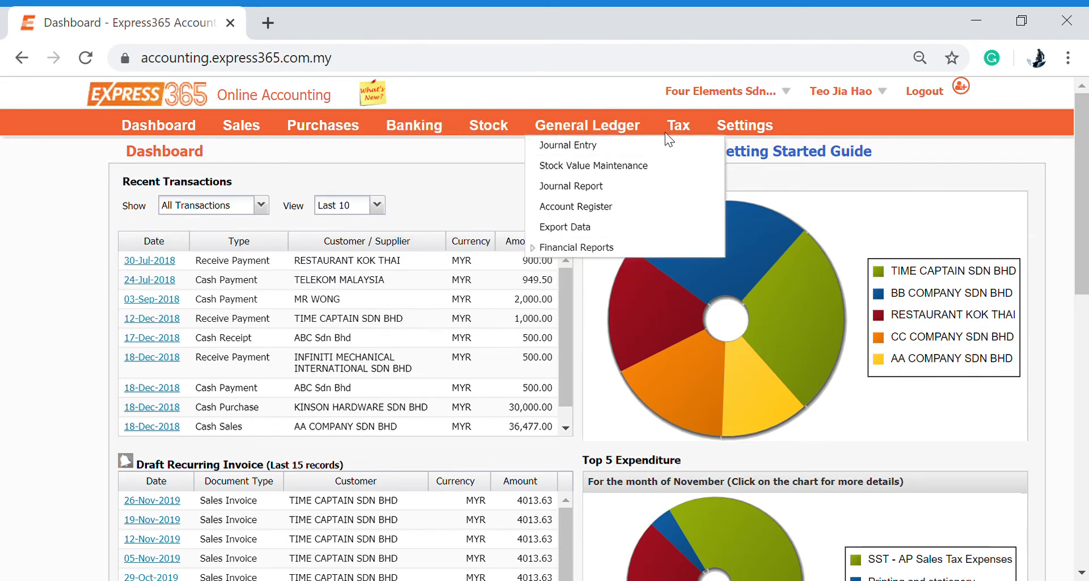
{"action": "mouse_move", "coordinate": [730, 137]}
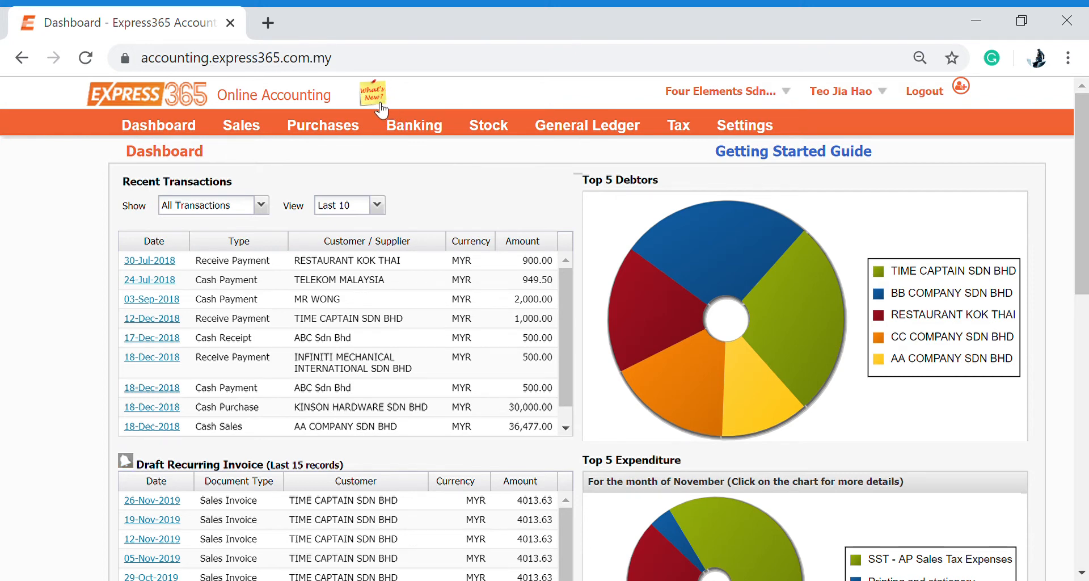
{"action": "left_click", "coordinate": [373, 96]}
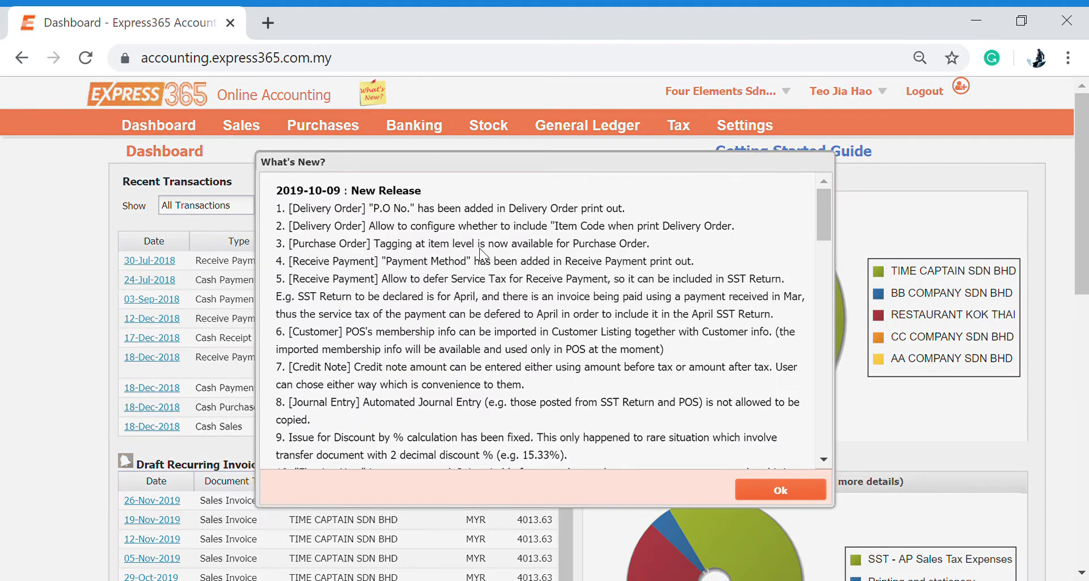
{"action": "scroll", "coordinate": [481, 272], "scroll_direction": "down", "scroll_amount": 10}
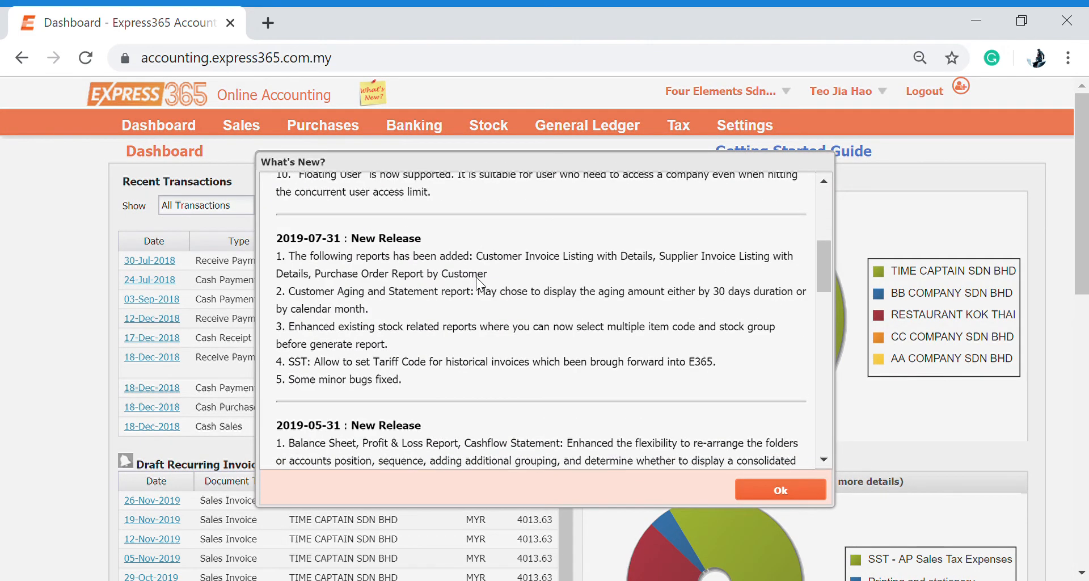
{"action": "scroll", "coordinate": [482, 291], "scroll_direction": "up", "scroll_amount": 10}
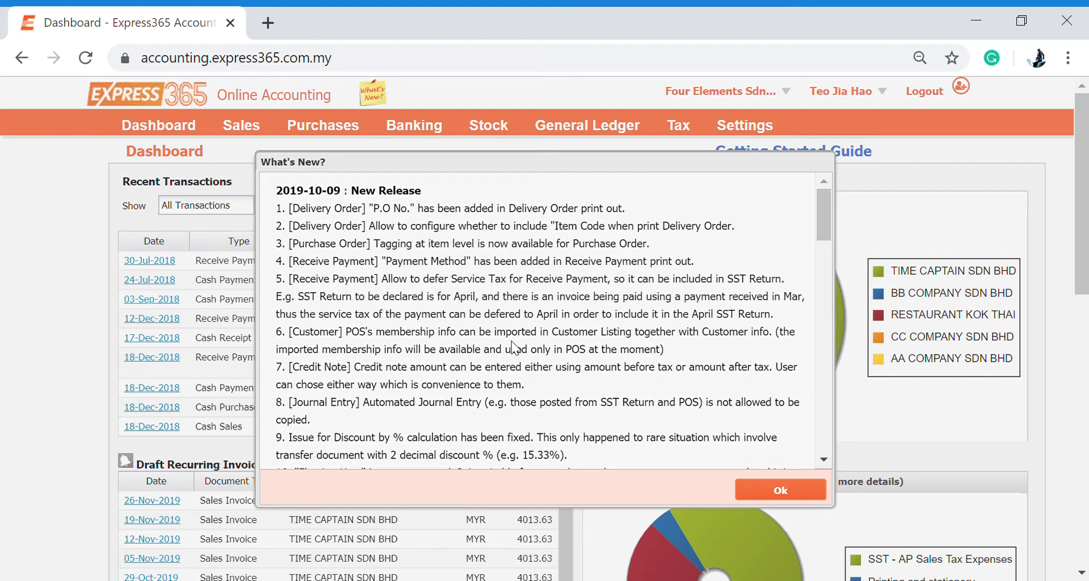
{"action": "scroll", "coordinate": [576, 339], "scroll_direction": "down", "scroll_amount": 2}
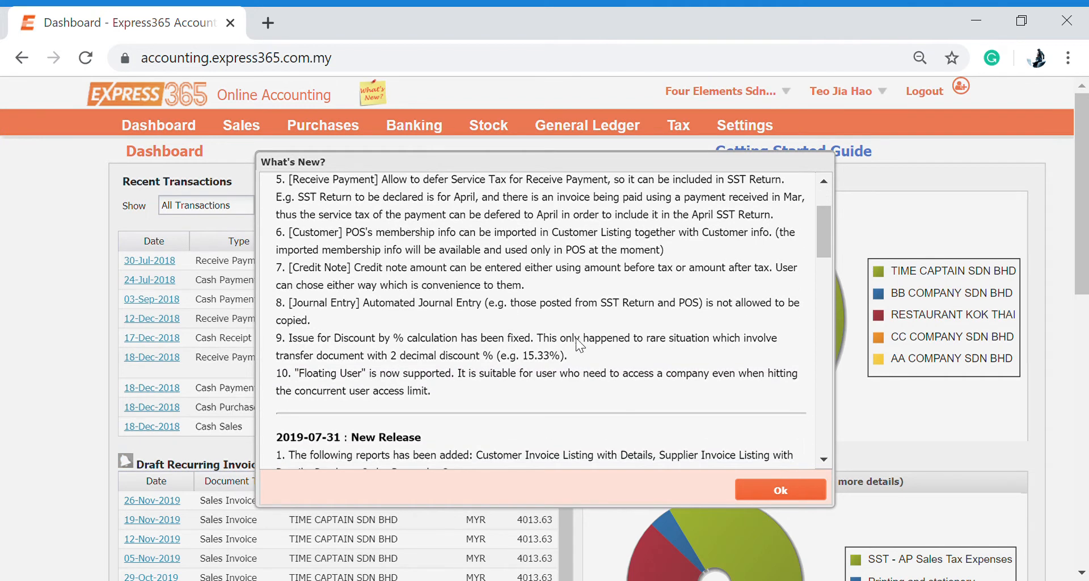
{"action": "left_click", "coordinate": [775, 488]}
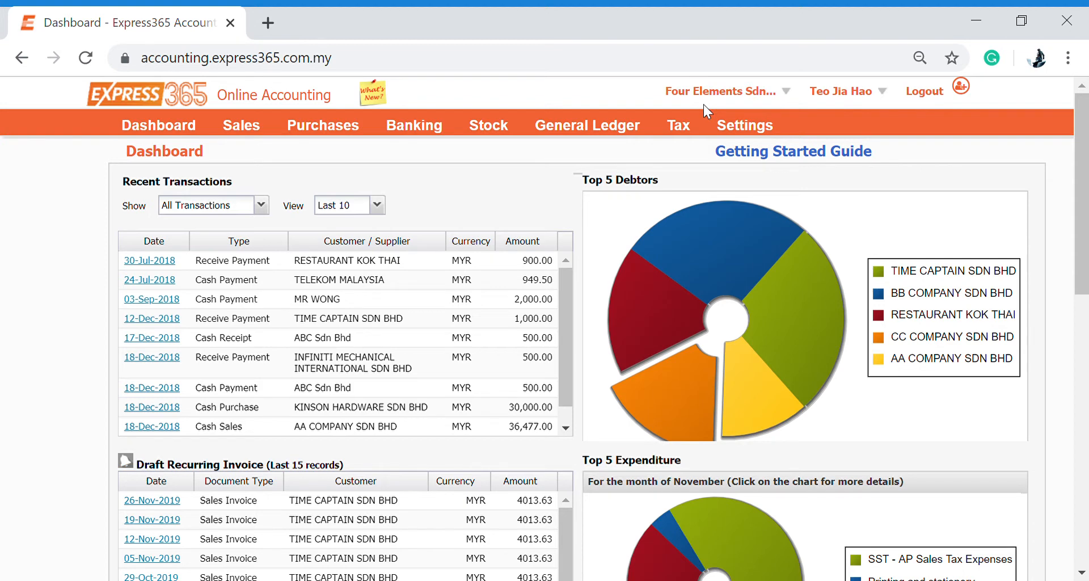
{"action": "left_click", "coordinate": [719, 92]}
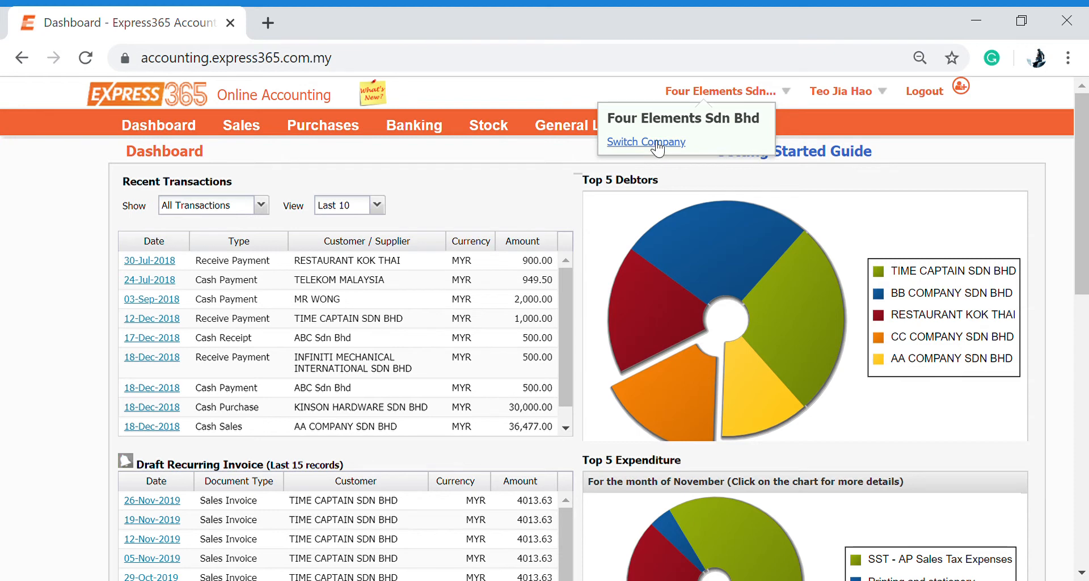
{"action": "left_click", "coordinate": [819, 101]}
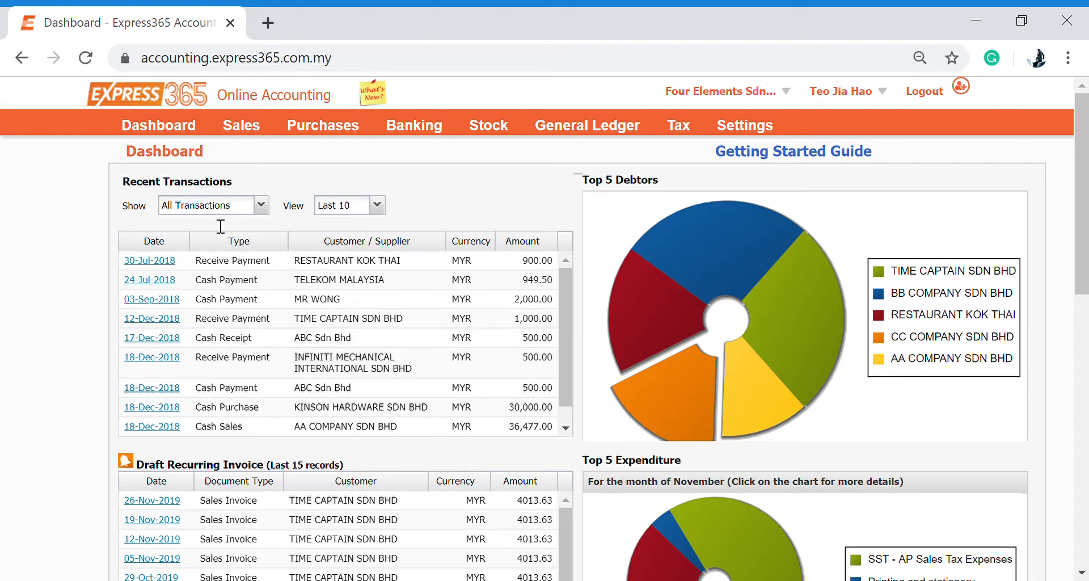
Keep Show on All Transactions, set View to Last 25, and scroll the list.
{"action": "scroll", "coordinate": [101, 363], "scroll_direction": "down", "scroll_amount": 2}
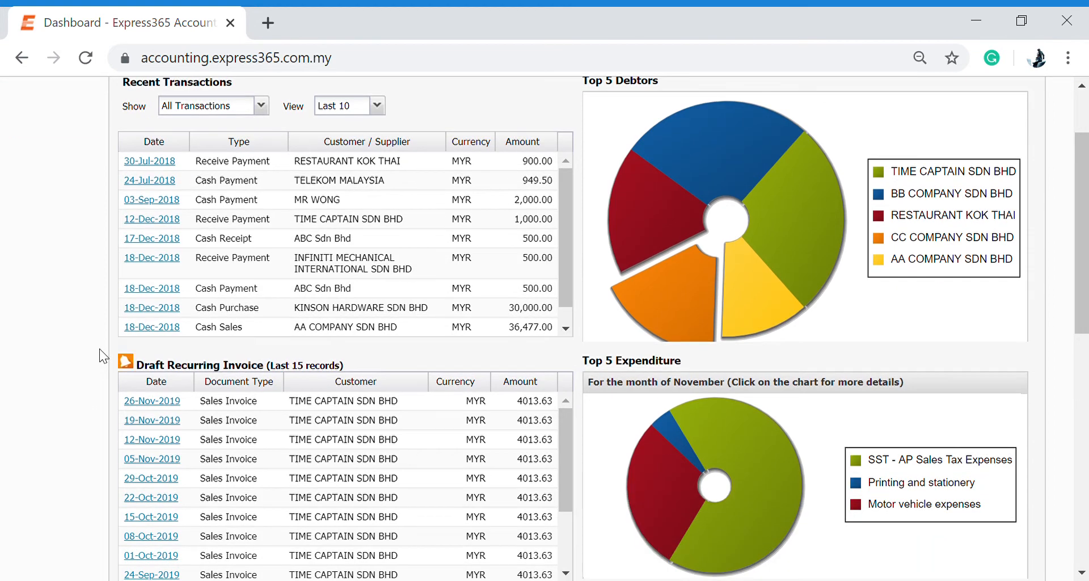
{"action": "scroll", "coordinate": [101, 346], "scroll_direction": "up", "scroll_amount": 2}
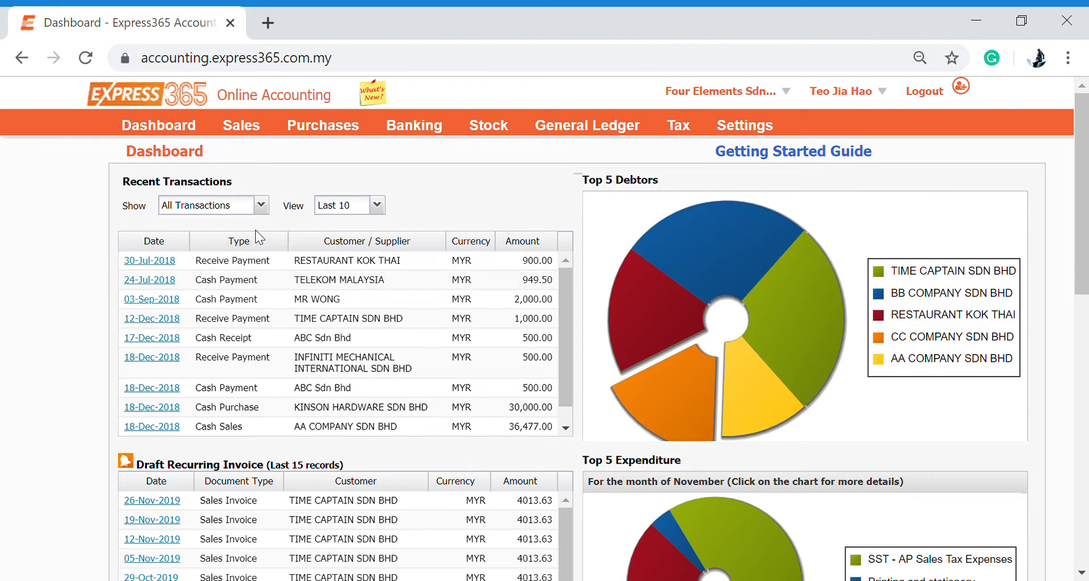
{"action": "left_click", "coordinate": [266, 205]}
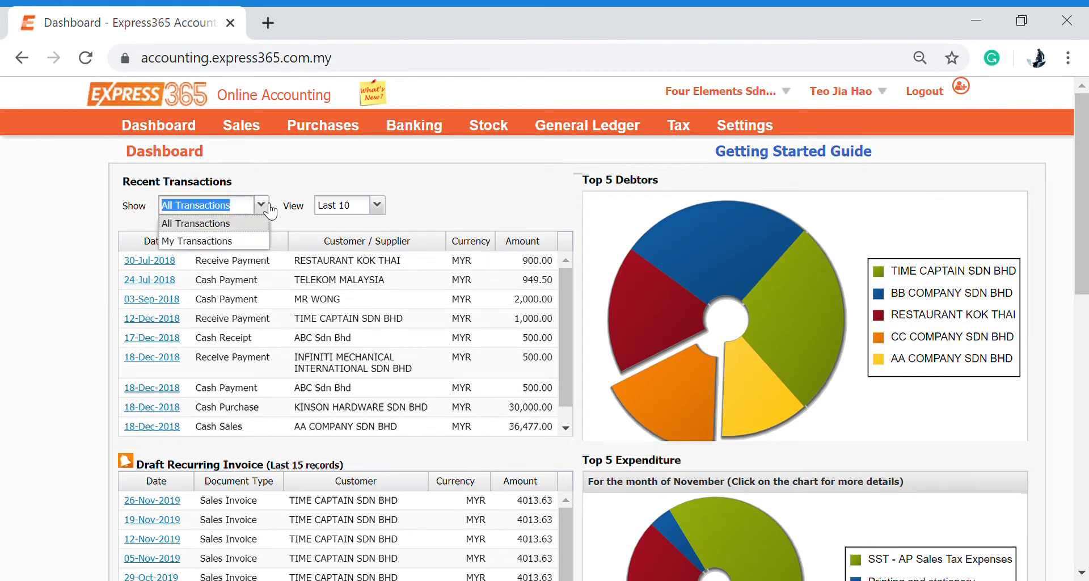
{"action": "left_click", "coordinate": [275, 184]}
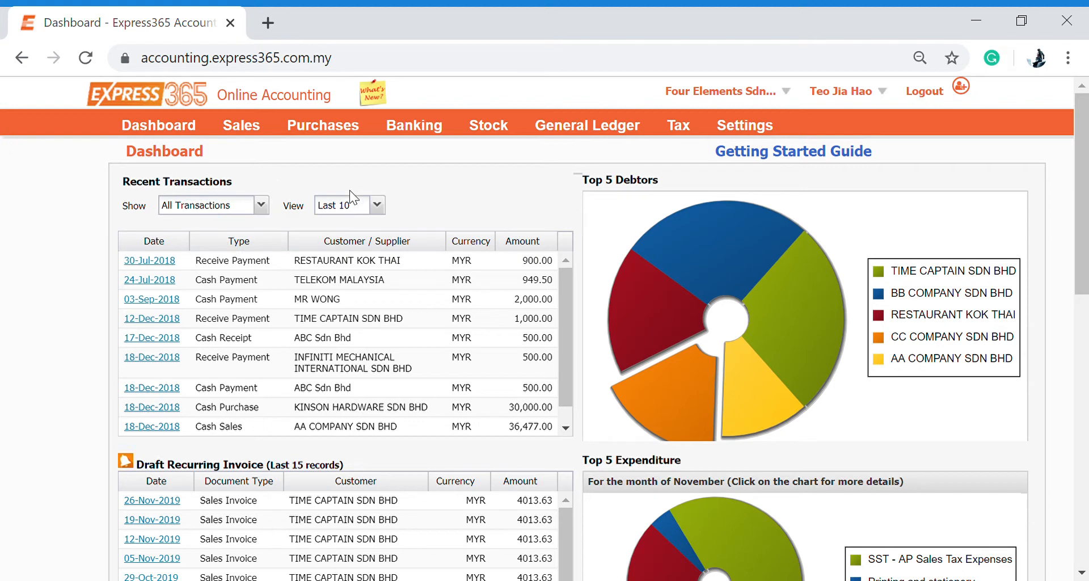
{"action": "left_click", "coordinate": [377, 206]}
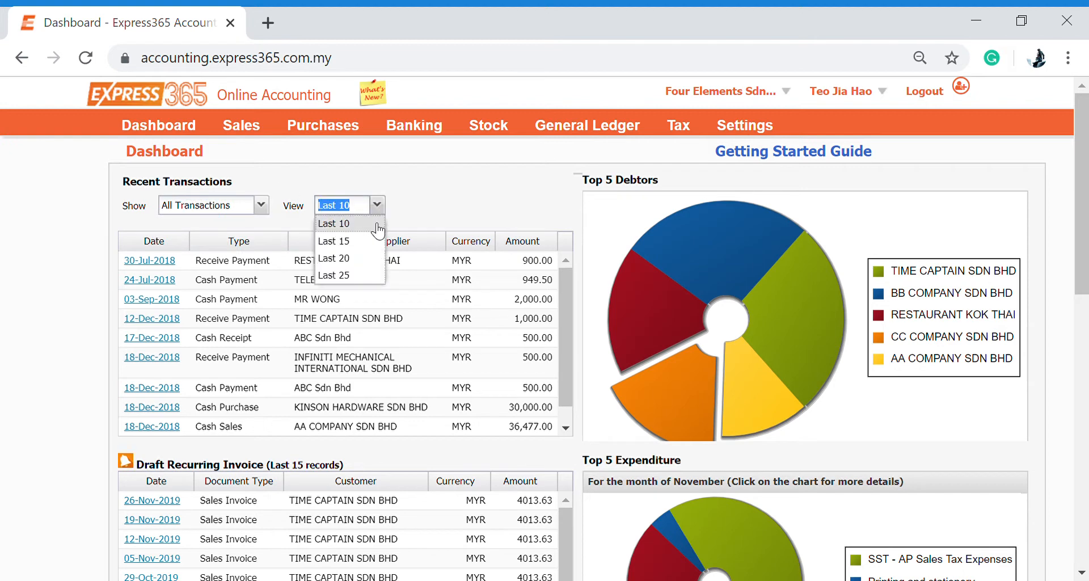
{"action": "left_click", "coordinate": [352, 275]}
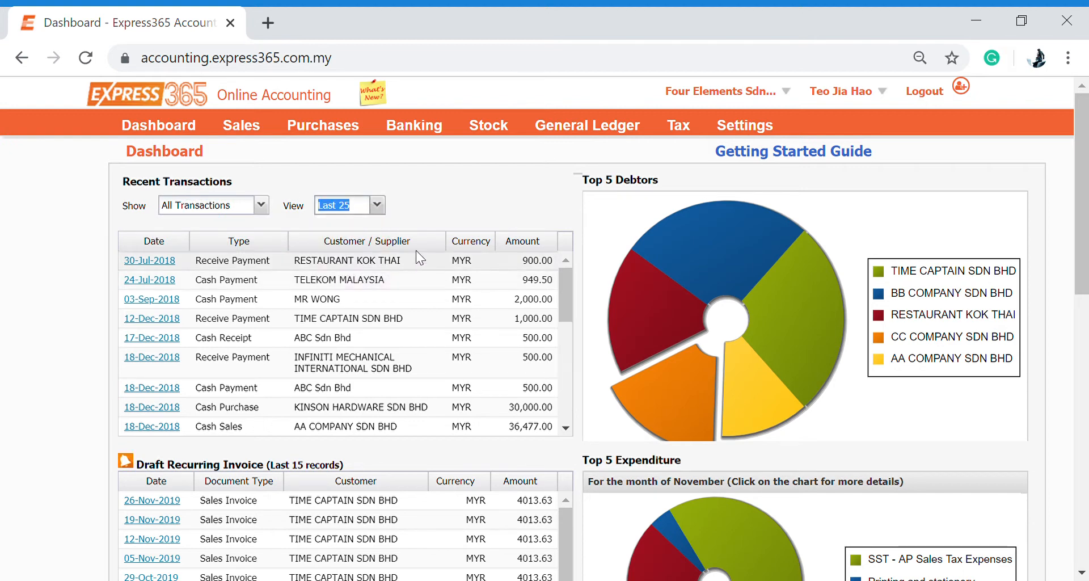
{"action": "scroll", "coordinate": [481, 304], "scroll_direction": "down", "scroll_amount": 10}
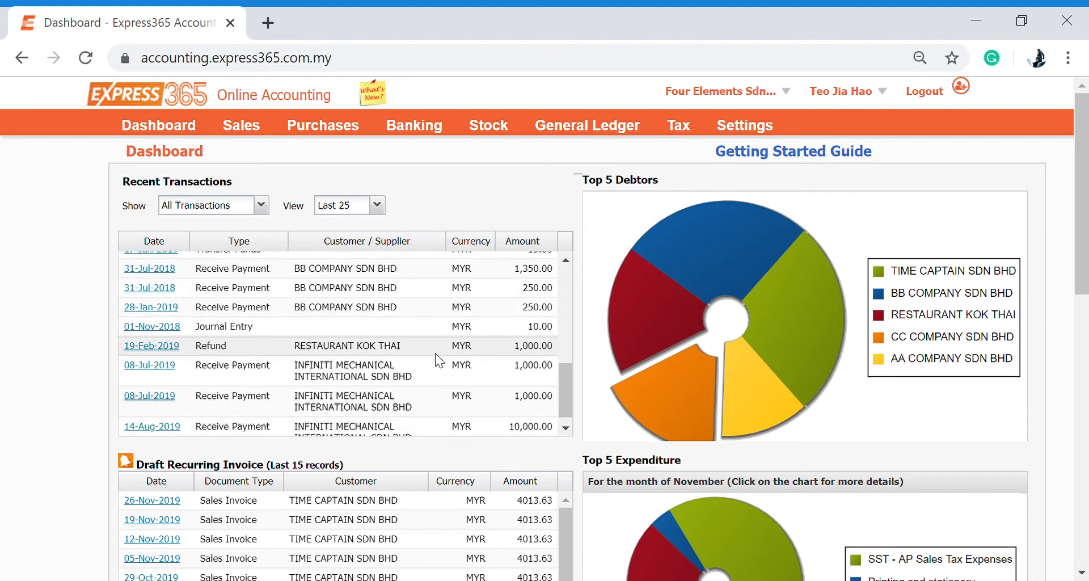
{"action": "scroll", "coordinate": [268, 392], "scroll_direction": "up", "scroll_amount": 10}
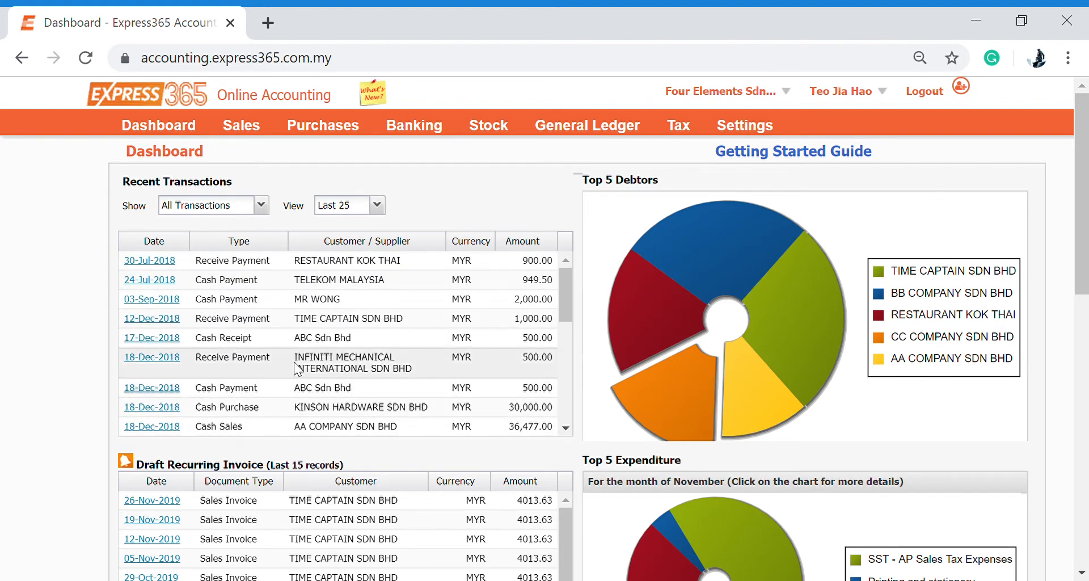
{"action": "scroll", "coordinate": [297, 301], "scroll_direction": "down", "scroll_amount": 3}
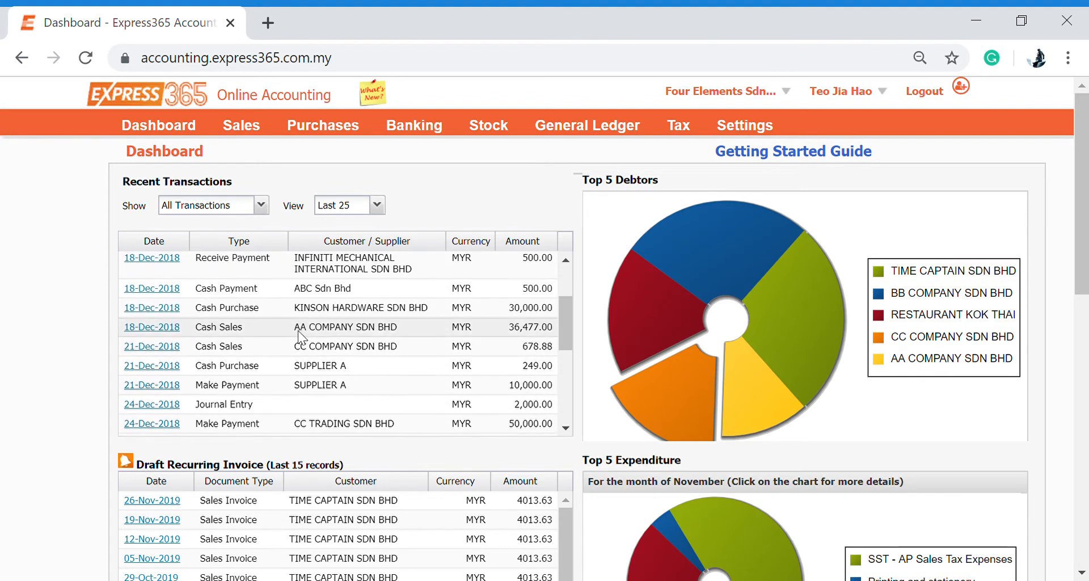
{"action": "scroll", "coordinate": [298, 336], "scroll_direction": "down", "scroll_amount": 5}
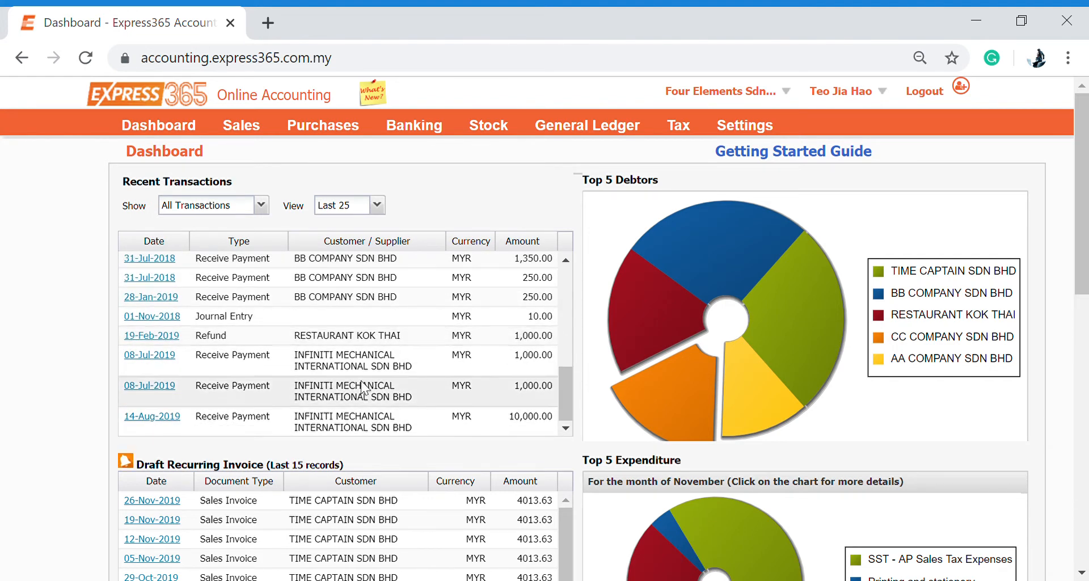
{"action": "mouse_move", "coordinate": [672, 356]}
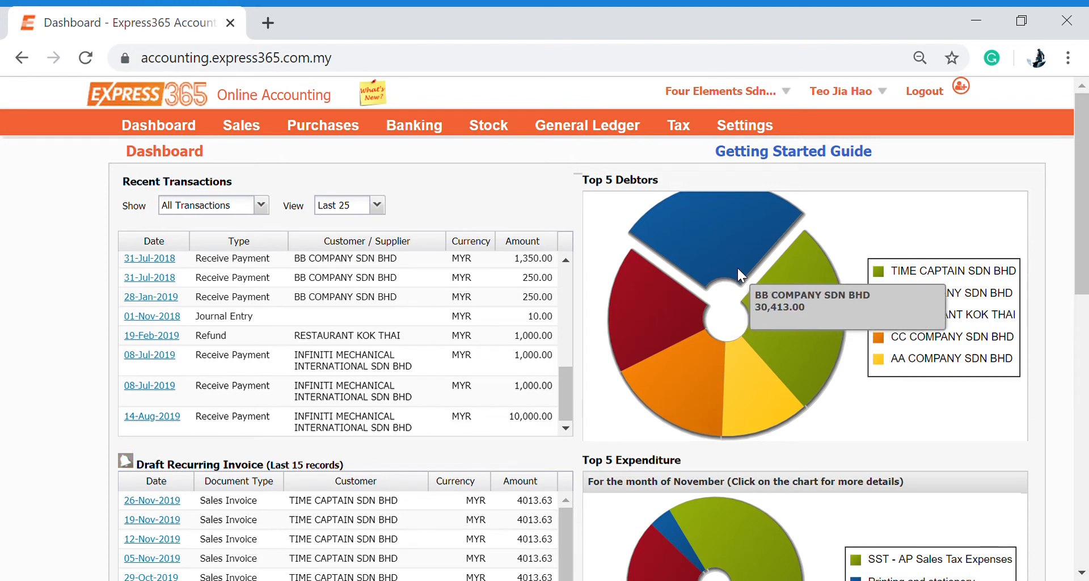
{"action": "scroll", "coordinate": [737, 268], "scroll_direction": "down", "scroll_amount": 2}
{"action": "scroll", "coordinate": [334, 427], "scroll_direction": "down", "scroll_amount": 2}
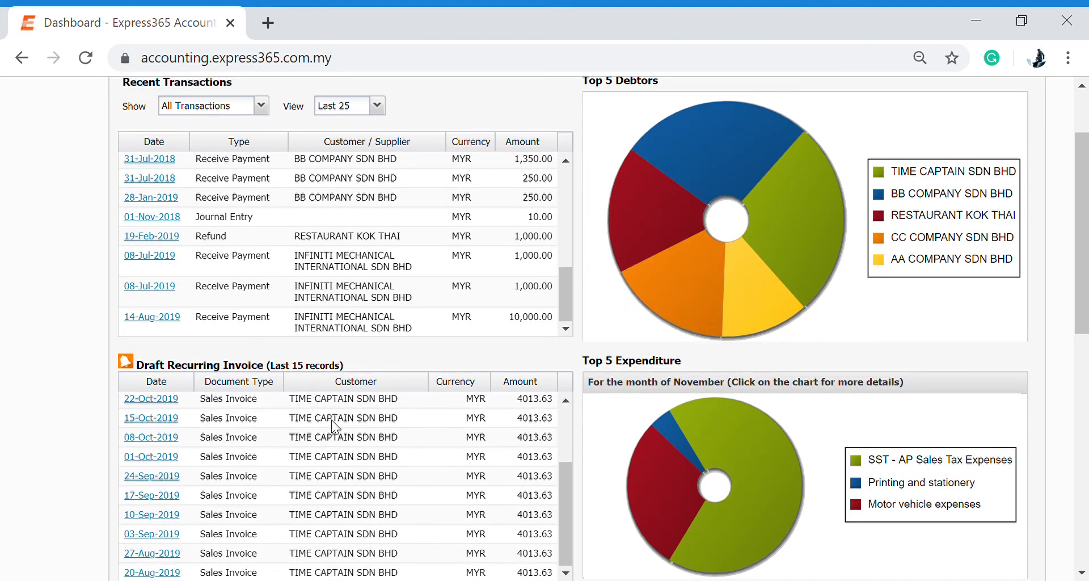
Scroll the Dashboard to review the 25 recent transactions and the Top 5 Debtors chart.
{"action": "scroll", "coordinate": [335, 427], "scroll_direction": "down", "scroll_amount": 4}
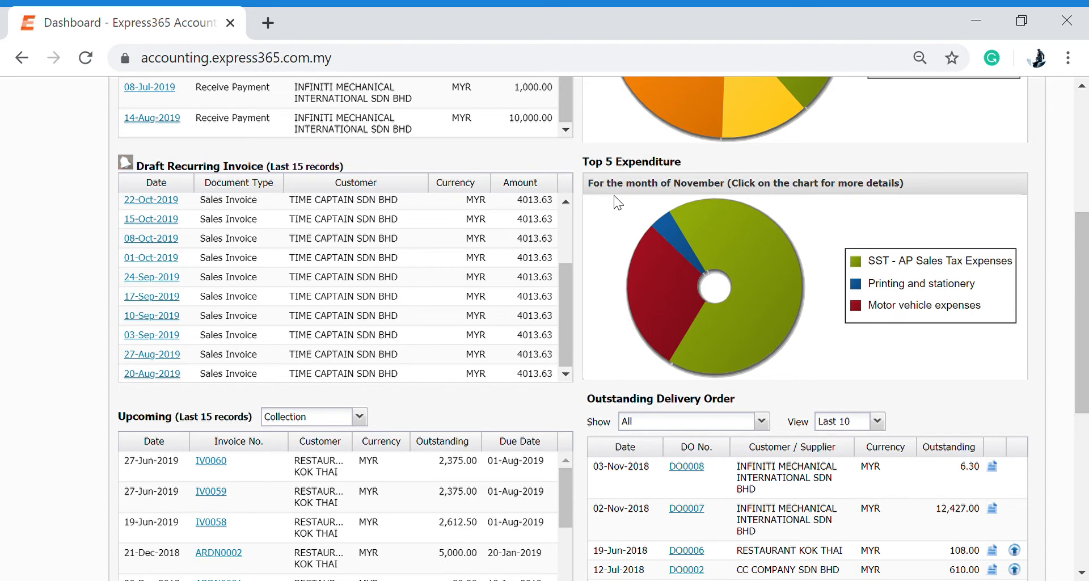
{"action": "mouse_move", "coordinate": [725, 210]}
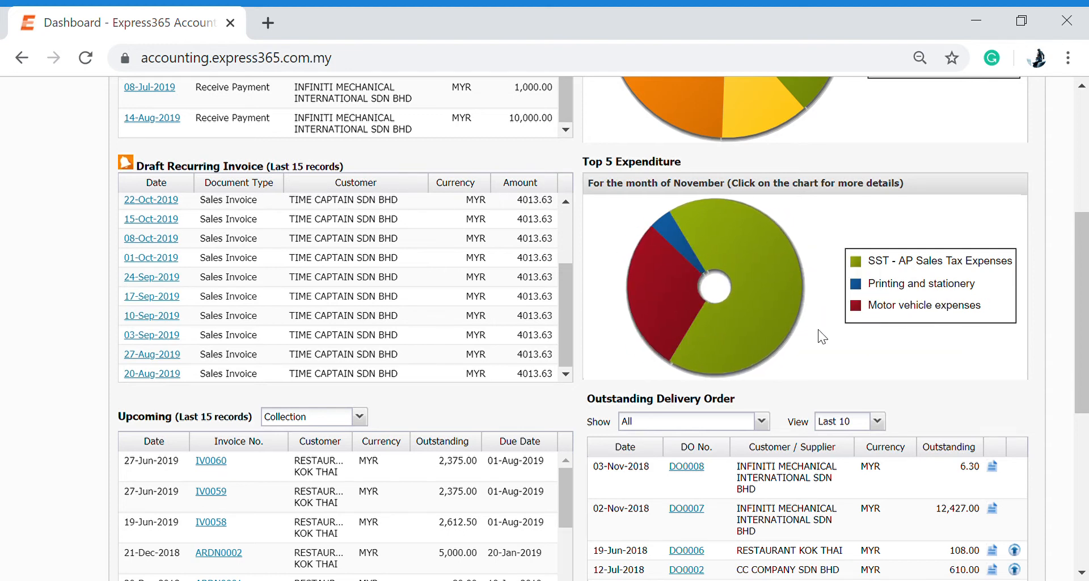
{"action": "scroll", "coordinate": [866, 354], "scroll_direction": "down", "scroll_amount": 2}
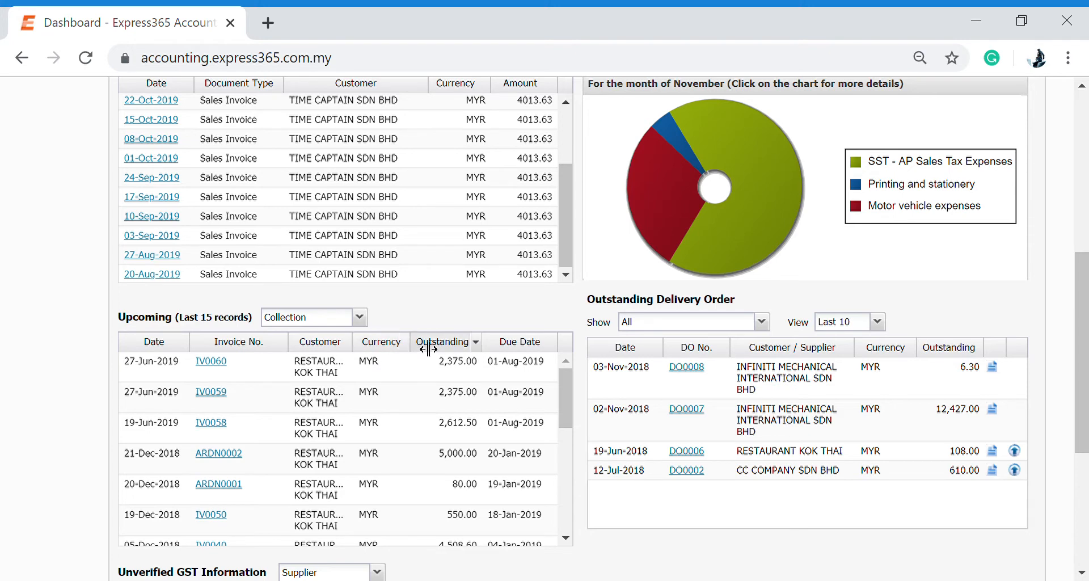
{"action": "scroll", "coordinate": [518, 419], "scroll_direction": "down", "scroll_amount": 3}
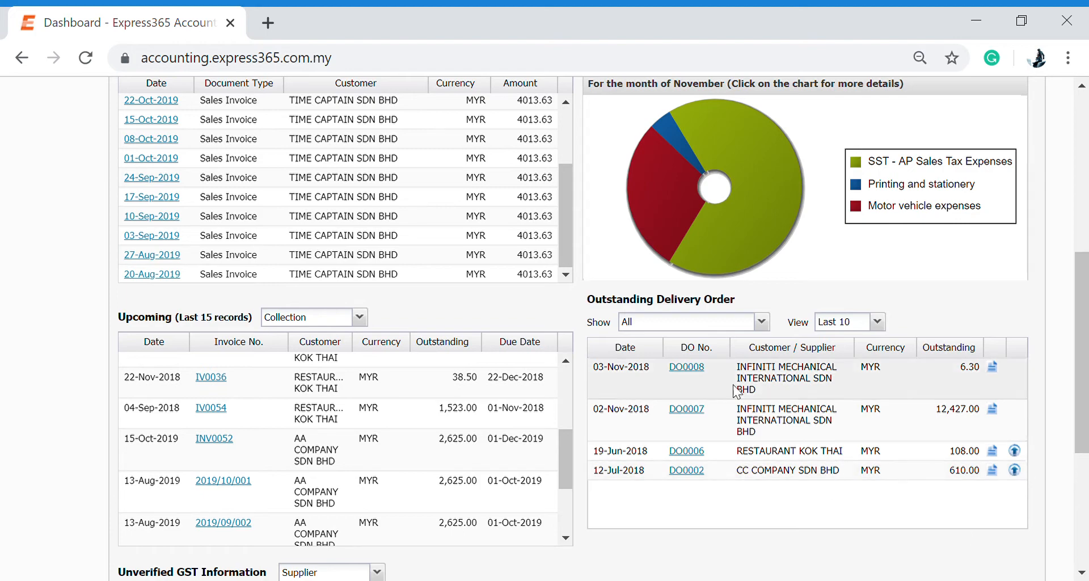
{"action": "scroll", "coordinate": [776, 428], "scroll_direction": "up", "scroll_amount": 7}
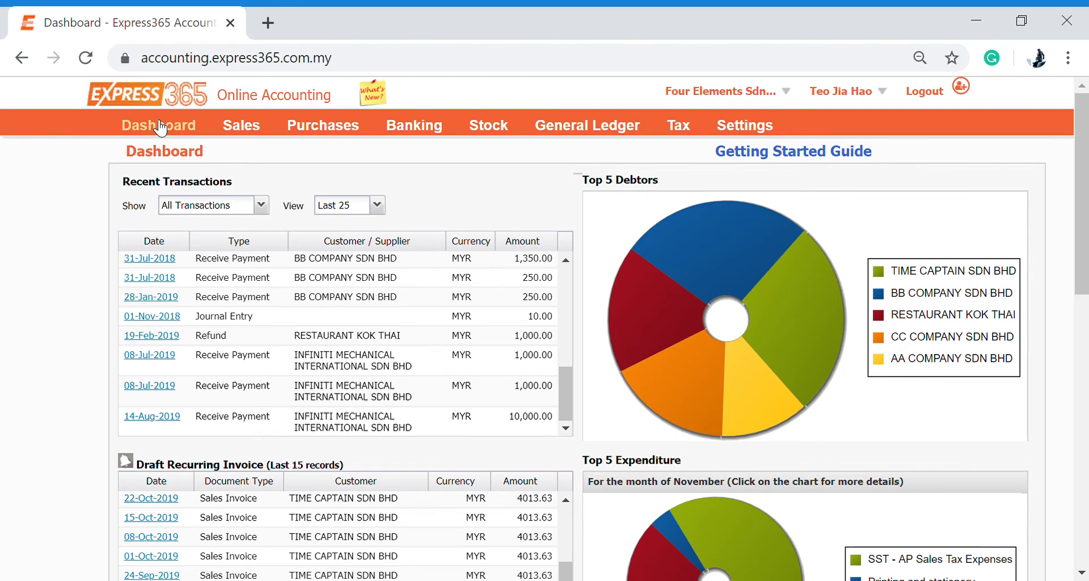
Browse the Sales menu's Refund and Credit and Reports sections, then open Sales Quotations.
{"action": "mouse_move", "coordinate": [242, 129]}
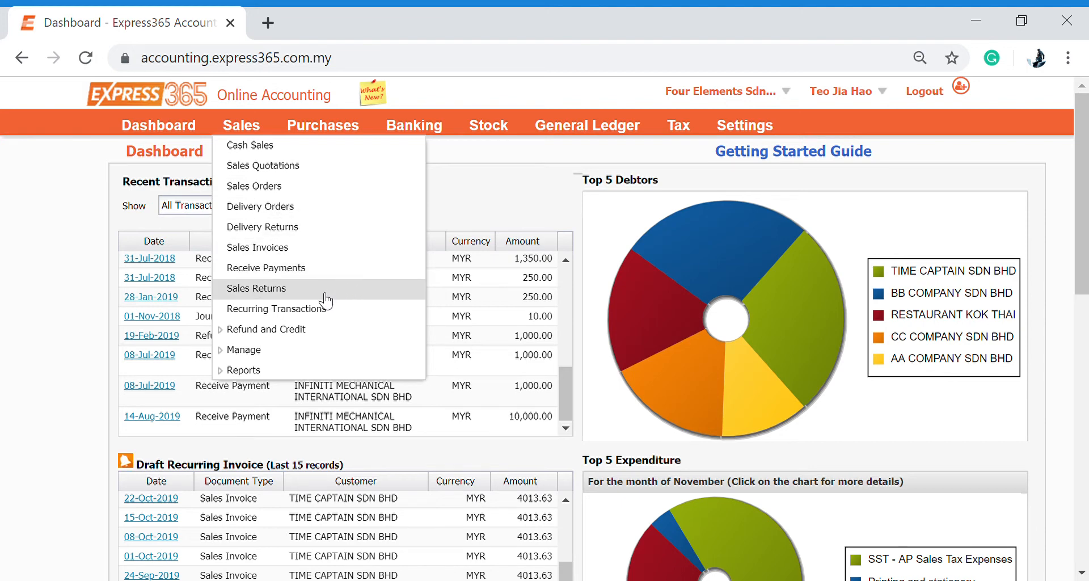
{"action": "left_click", "coordinate": [317, 335]}
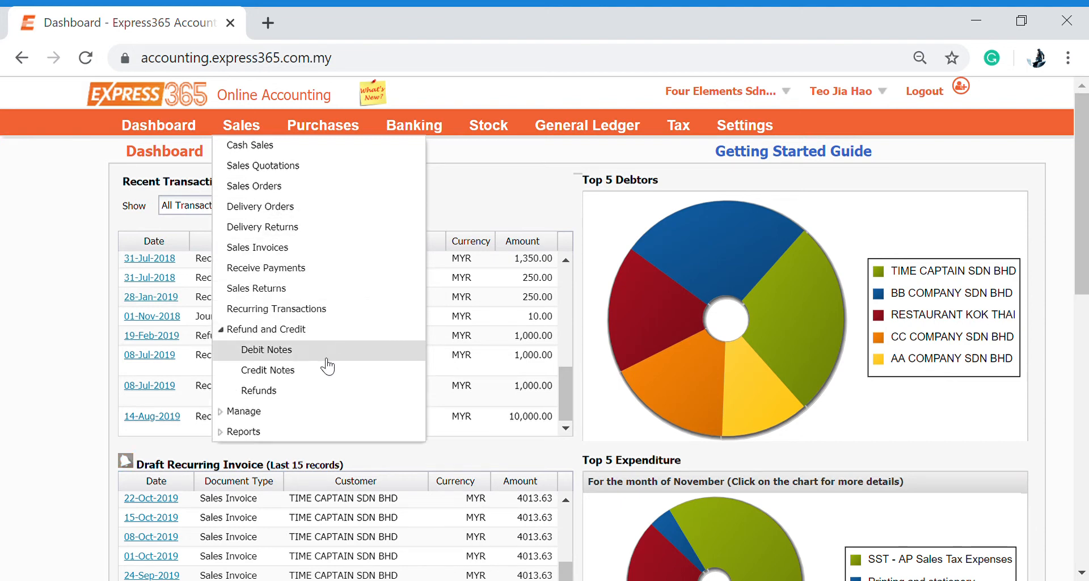
{"action": "left_click", "coordinate": [307, 431]}
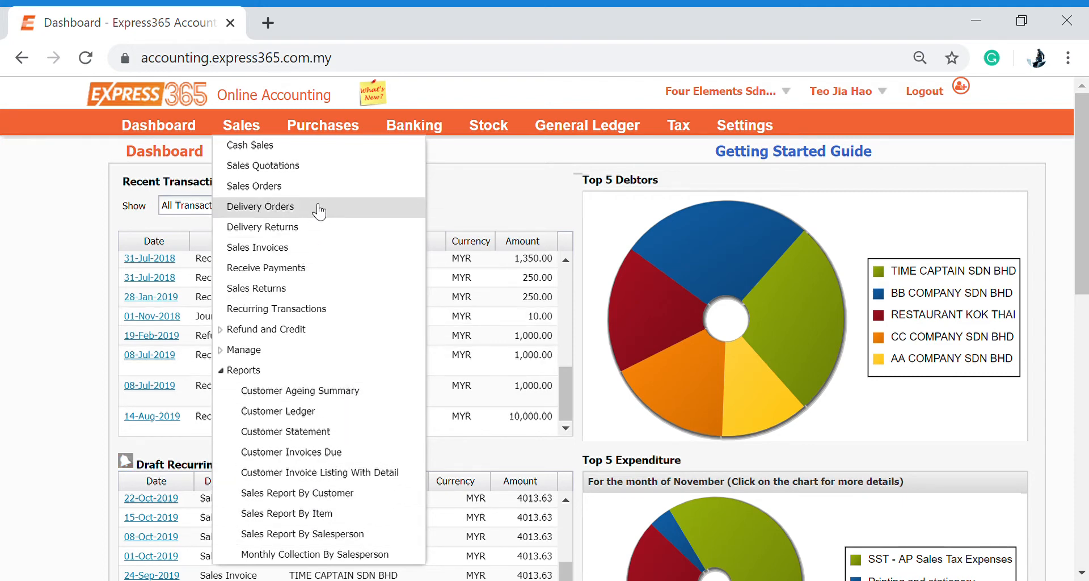
{"action": "left_click", "coordinate": [273, 174]}
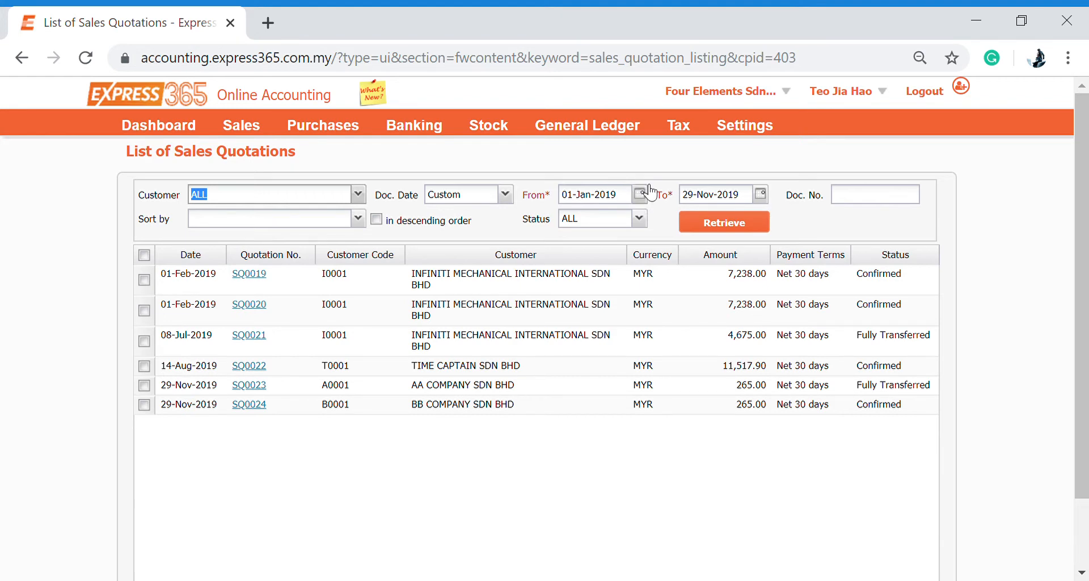
Retrieve quotations up to 30-Nov-2019, then narrow Doc. Date to Current month.
{"action": "left_click", "coordinate": [769, 197]}
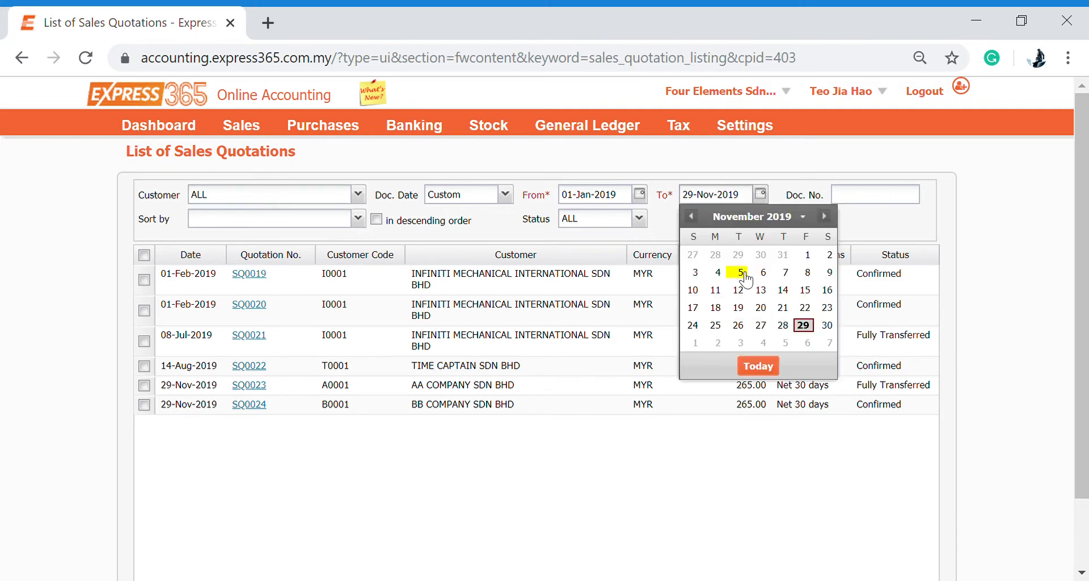
{"action": "left_click", "coordinate": [824, 322]}
{"action": "left_click", "coordinate": [740, 234]}
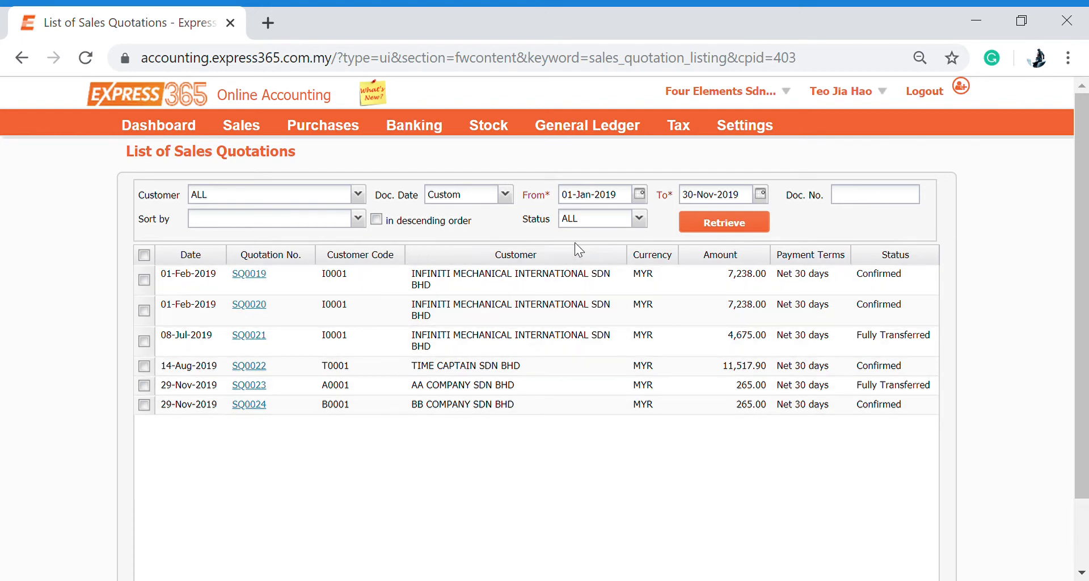
{"action": "left_click", "coordinate": [506, 200]}
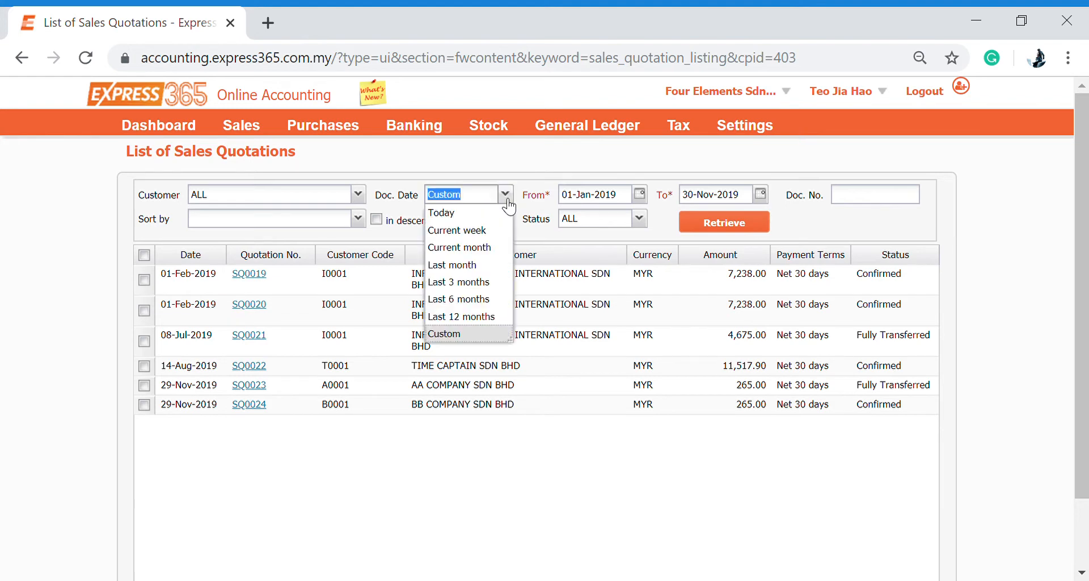
{"action": "left_click", "coordinate": [492, 247]}
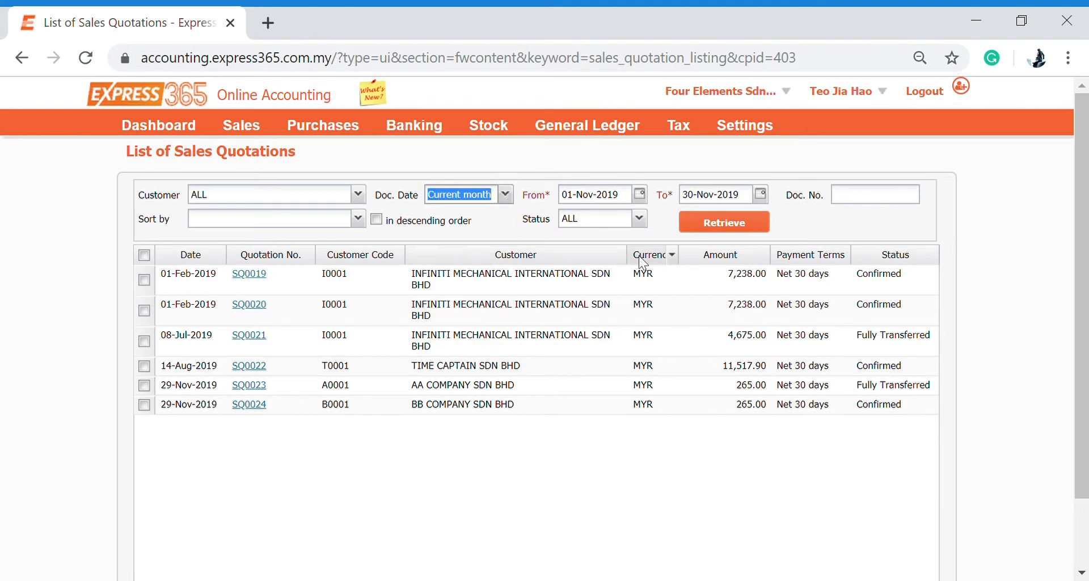
{"action": "left_click", "coordinate": [683, 223]}
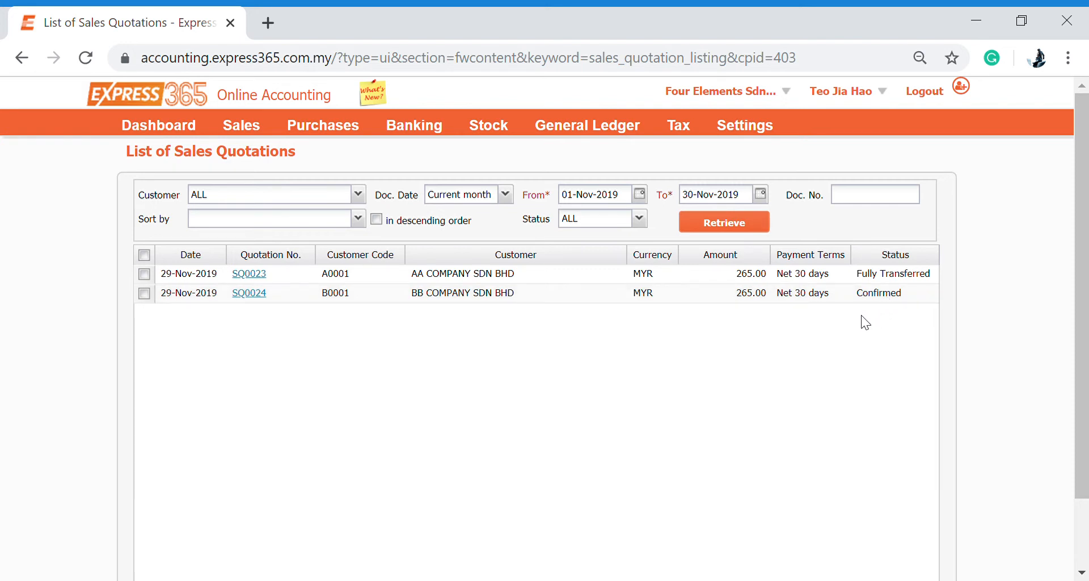
{"action": "scroll", "coordinate": [861, 315], "scroll_direction": "down", "scroll_amount": 2}
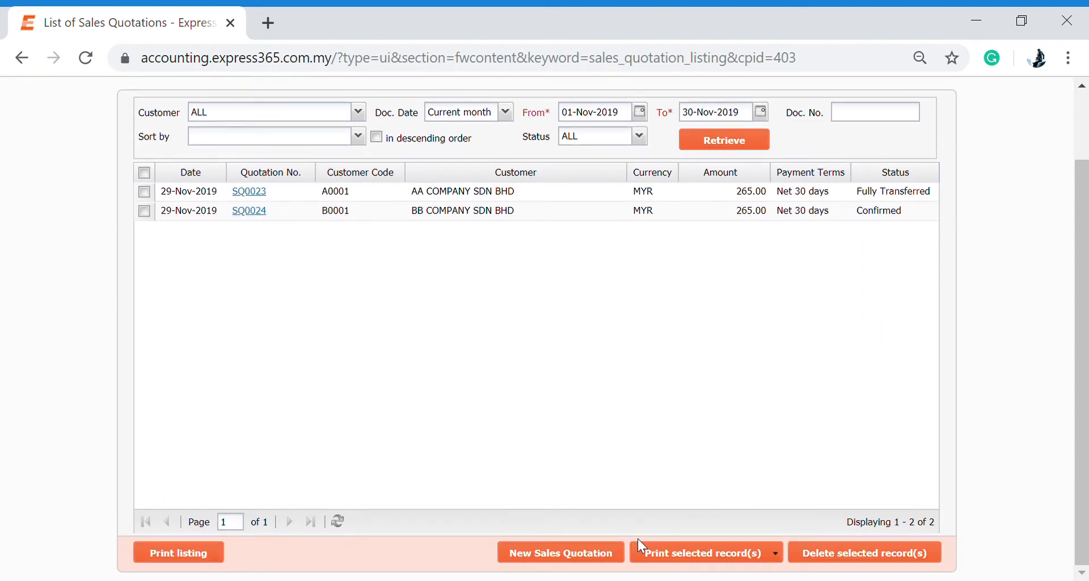
Create a new sales quotation for customer AA COMPANY SDN BHD (A0001).
{"action": "left_click", "coordinate": [595, 558]}
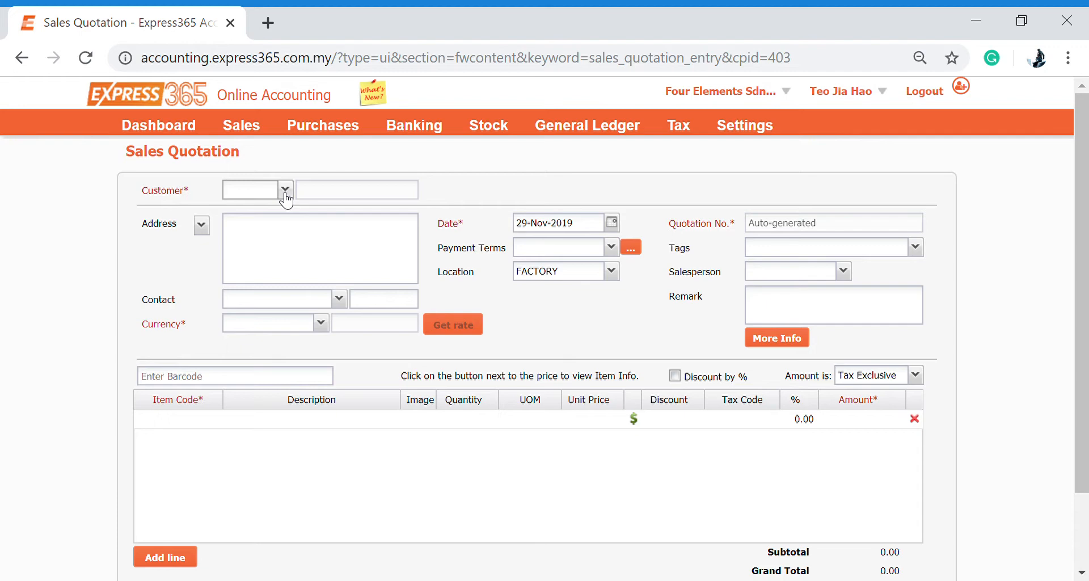
{"action": "left_click", "coordinate": [285, 195]}
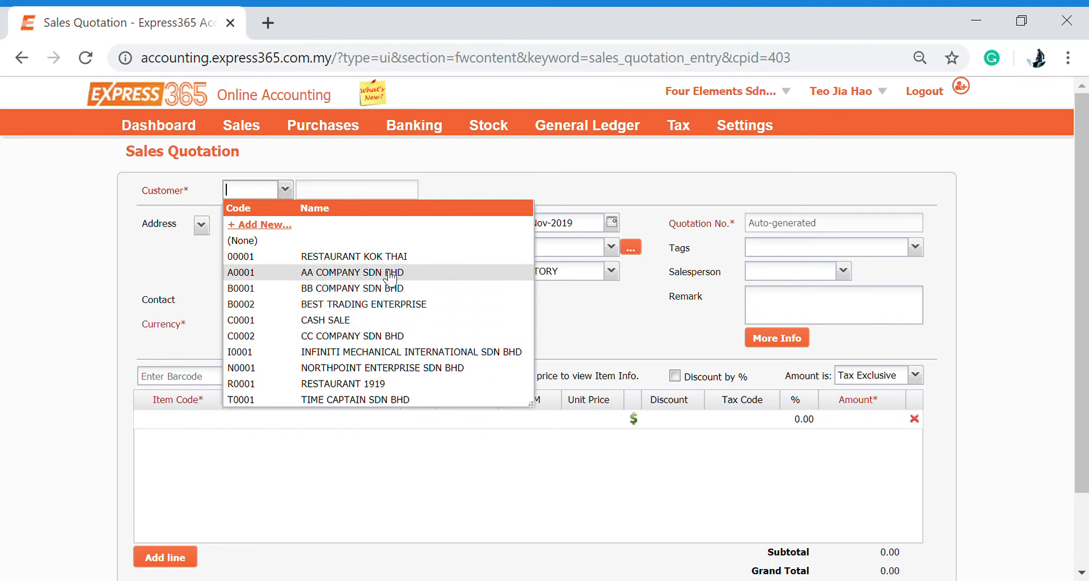
{"action": "left_click", "coordinate": [283, 224]}
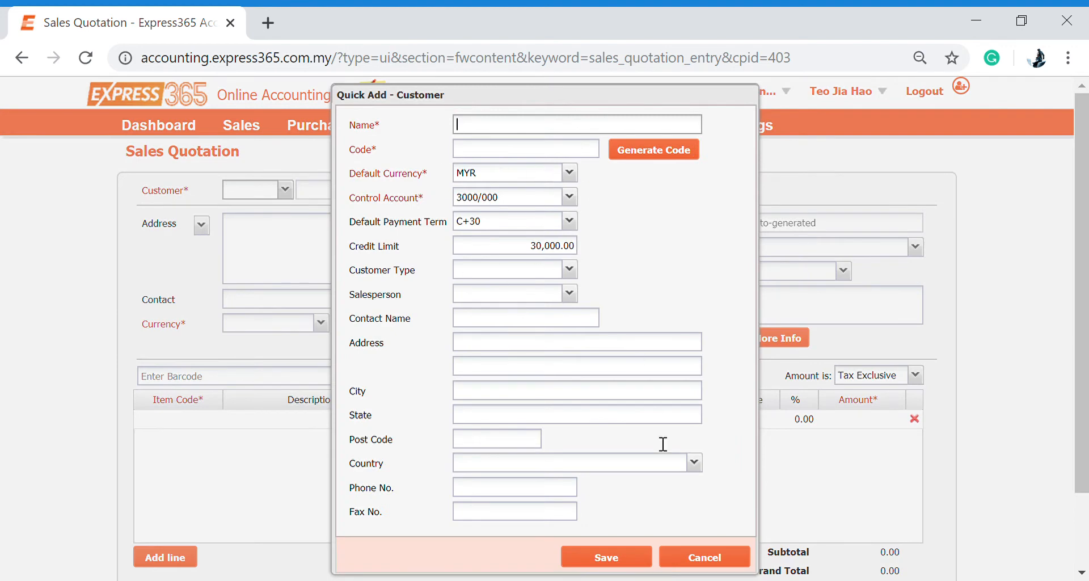
{"action": "left_click", "coordinate": [692, 547]}
{"action": "left_click", "coordinate": [285, 189]}
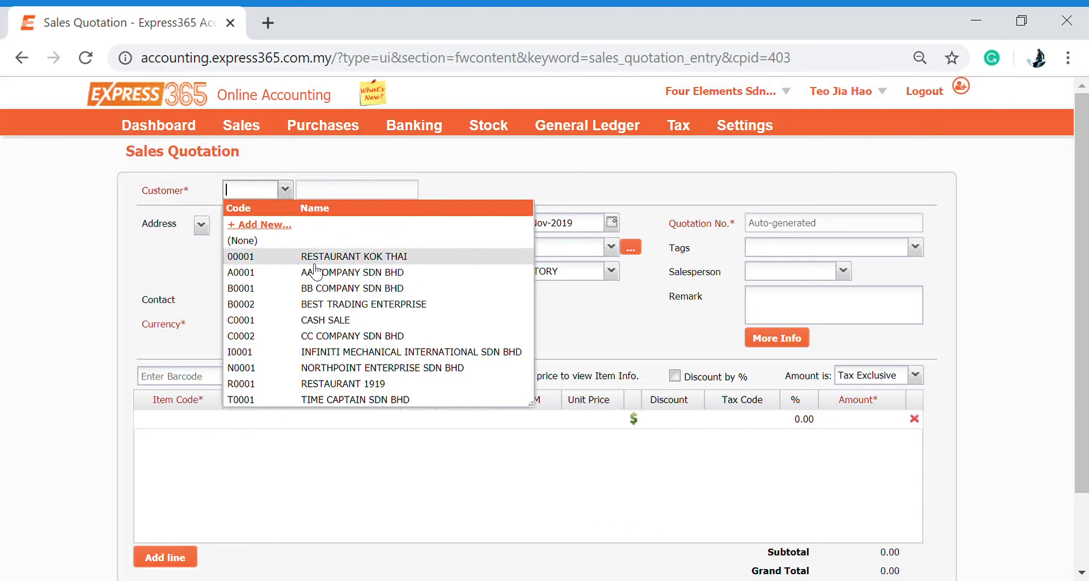
{"action": "left_click", "coordinate": [321, 273]}
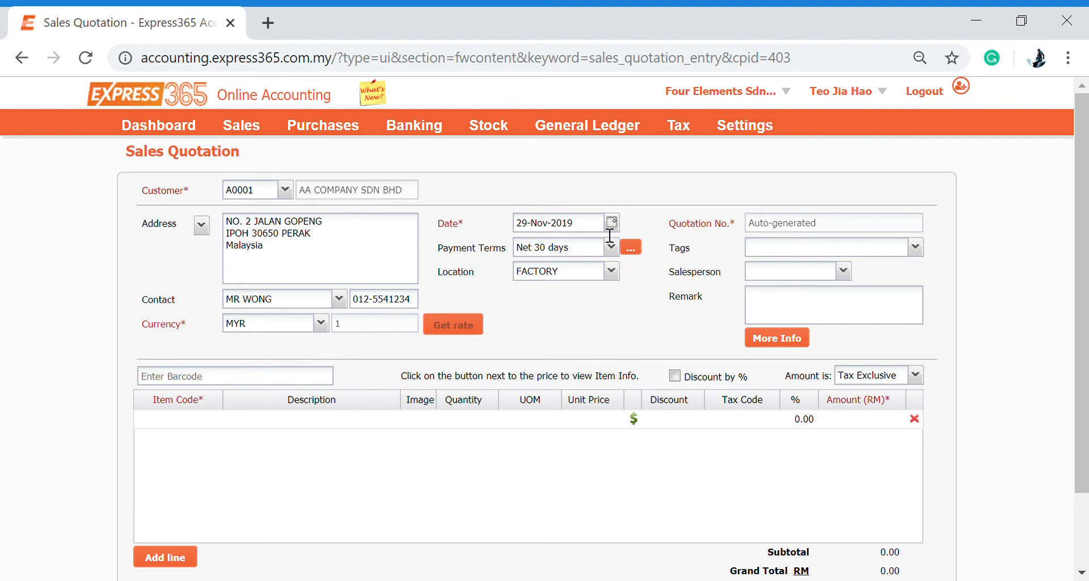
Set location Hq, tag PROJECT B, and assign a salesperson to the quotation.
{"action": "left_click", "coordinate": [611, 272]}
{"action": "left_click", "coordinate": [591, 309]}
{"action": "left_click", "coordinate": [916, 248]}
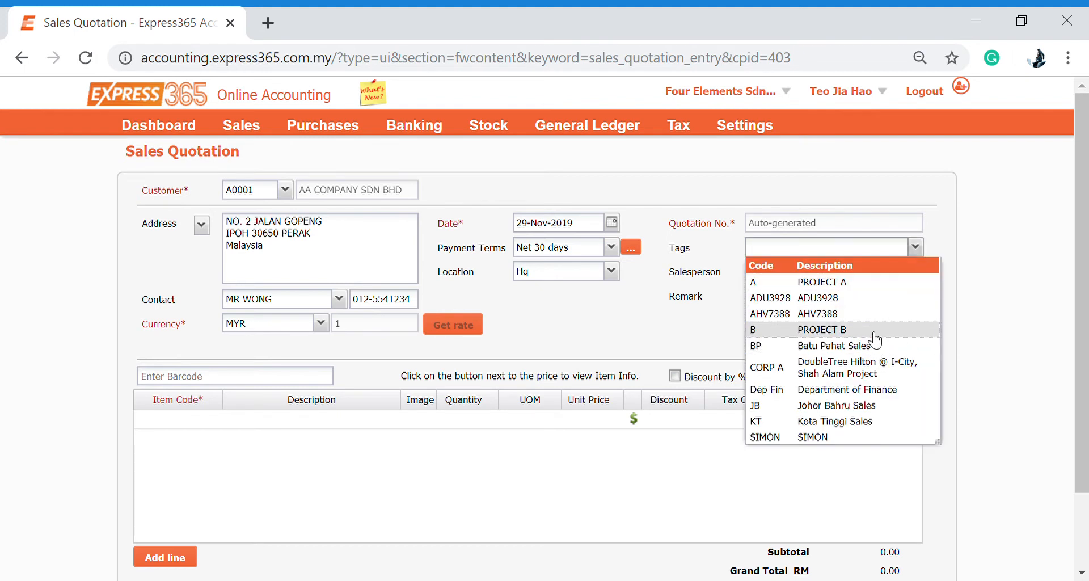
{"action": "left_click", "coordinate": [874, 333]}
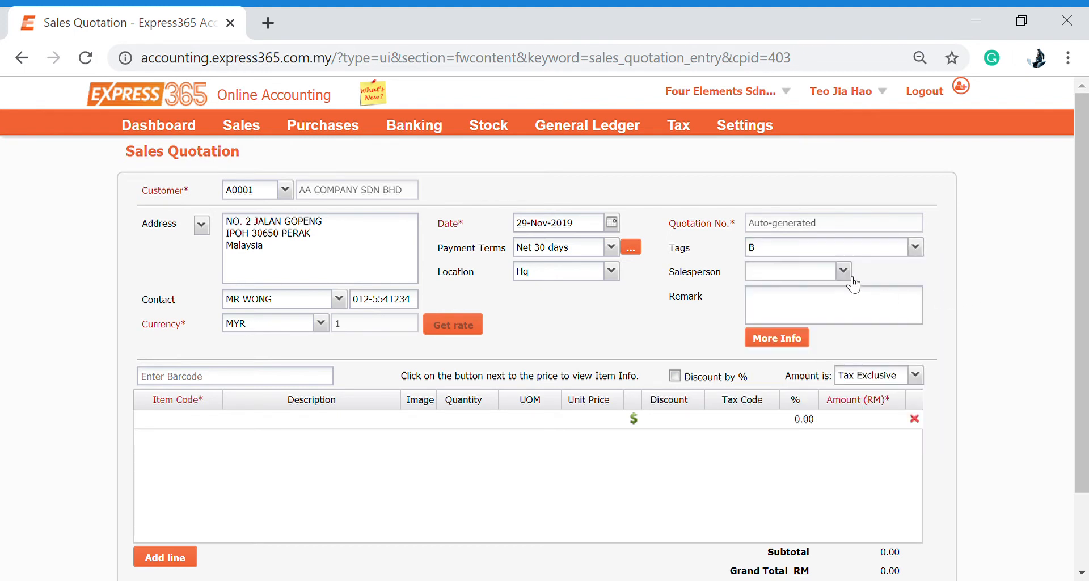
{"action": "left_click", "coordinate": [848, 275]}
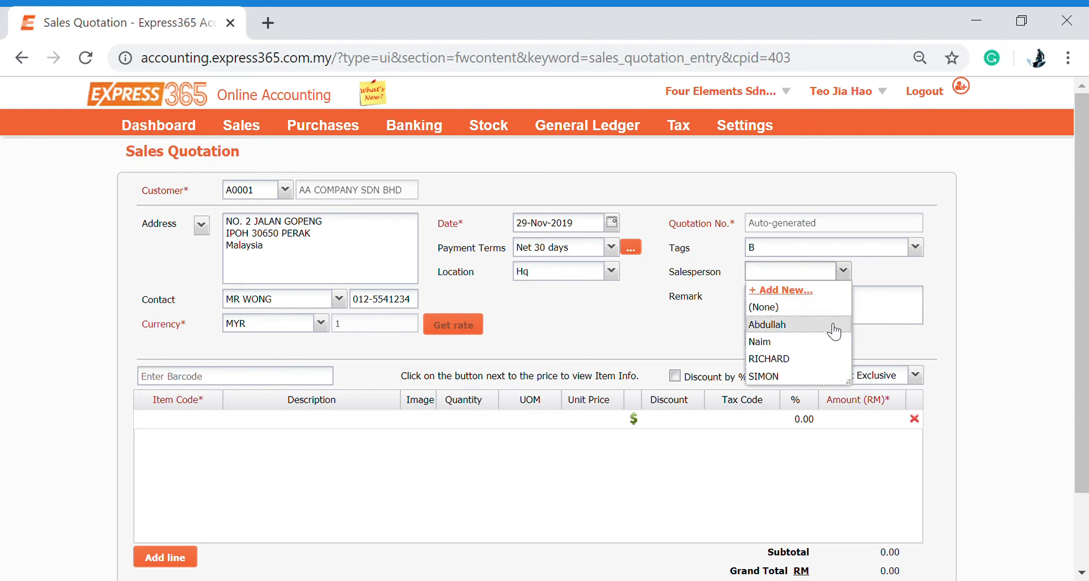
{"action": "left_click", "coordinate": [822, 359]}
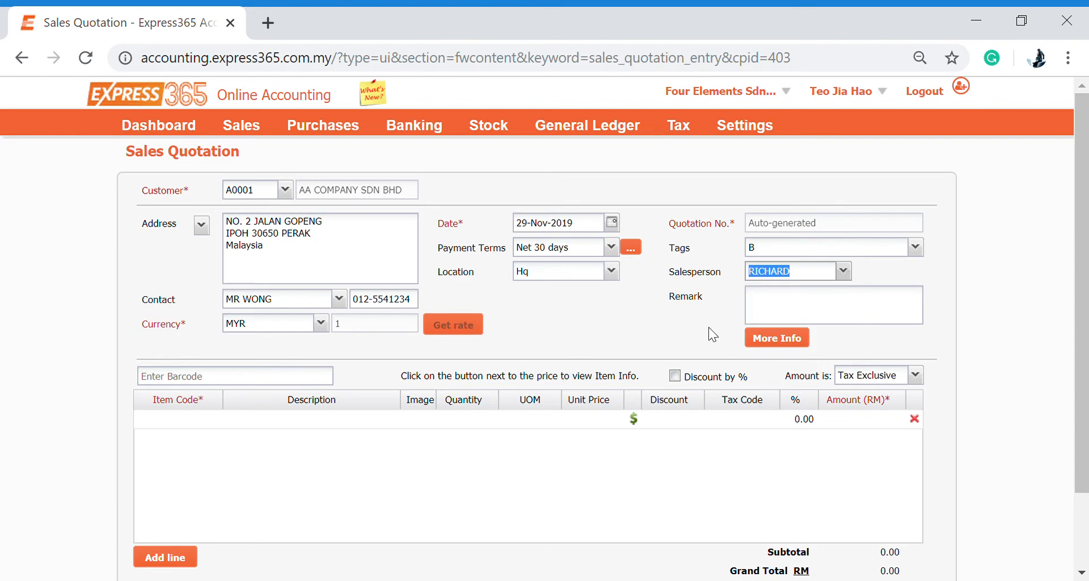
{"action": "left_click", "coordinate": [771, 315]}
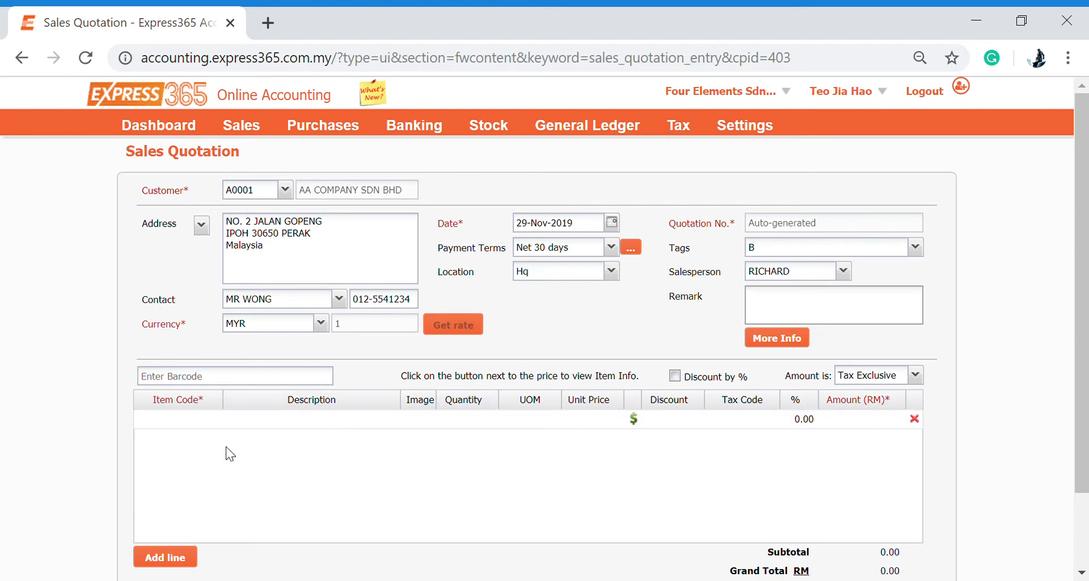
{"action": "scroll", "coordinate": [194, 469], "scroll_direction": "down", "scroll_amount": 3}
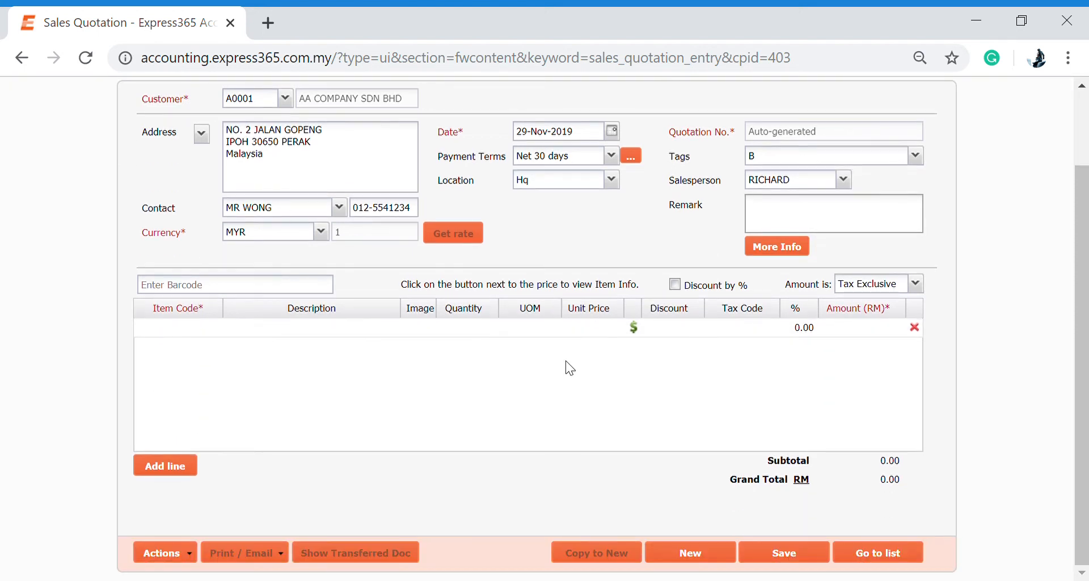
{"action": "scroll", "coordinate": [680, 318], "scroll_direction": "up", "scroll_amount": 3}
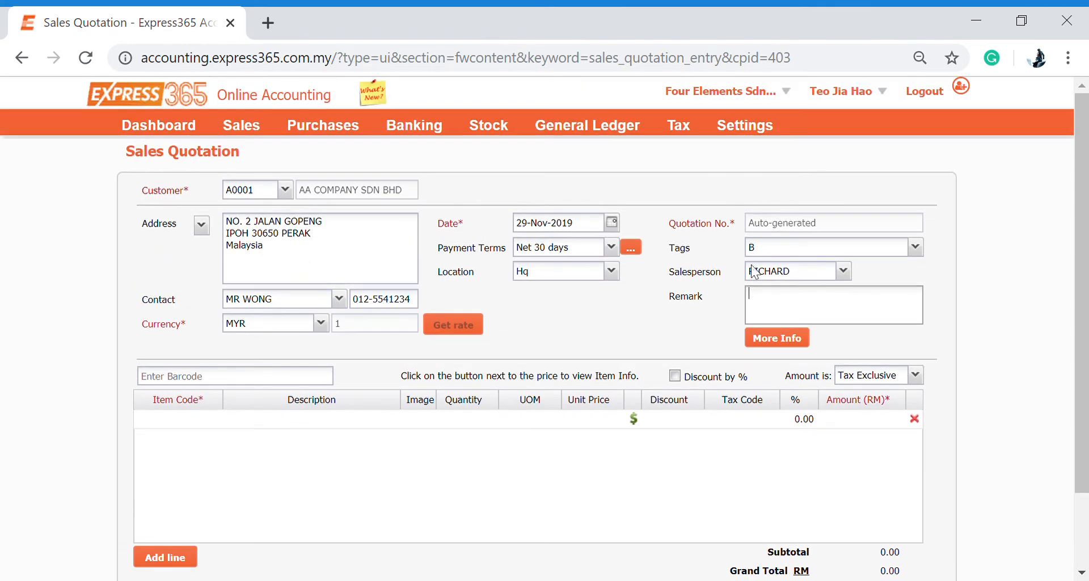
{"action": "left_click", "coordinate": [206, 426]}
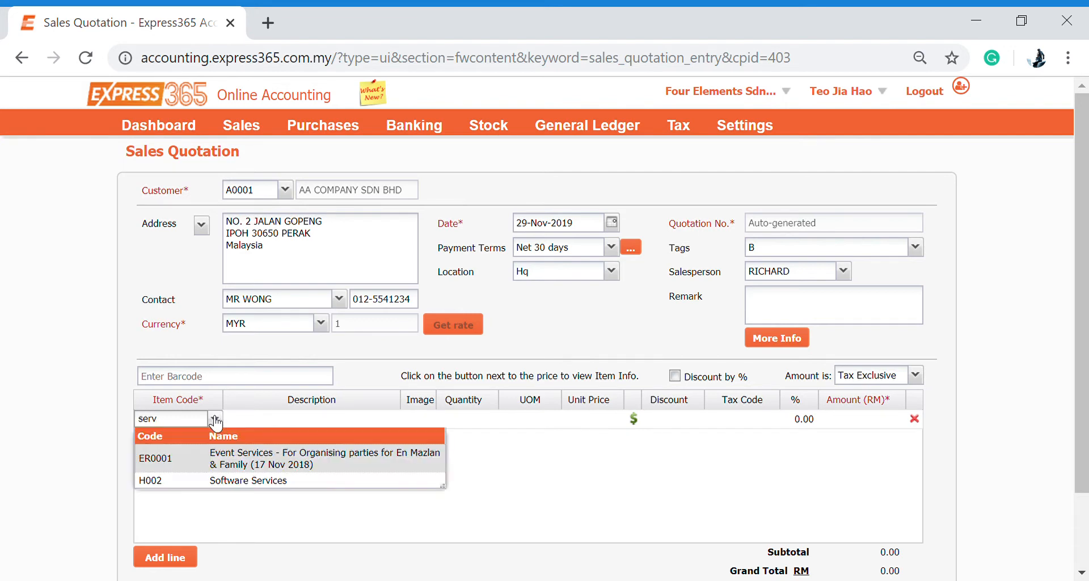
Add Software Services (H002) as the first line, appending 'Nov 2019' to its description.
{"action": "key", "text": "Down"}
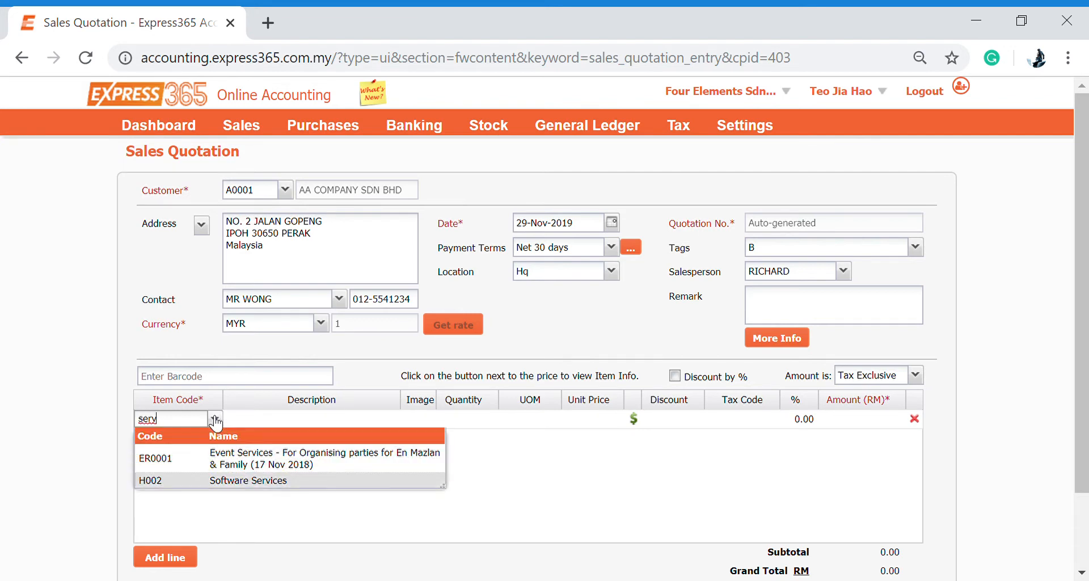
{"action": "key", "text": "Return"}
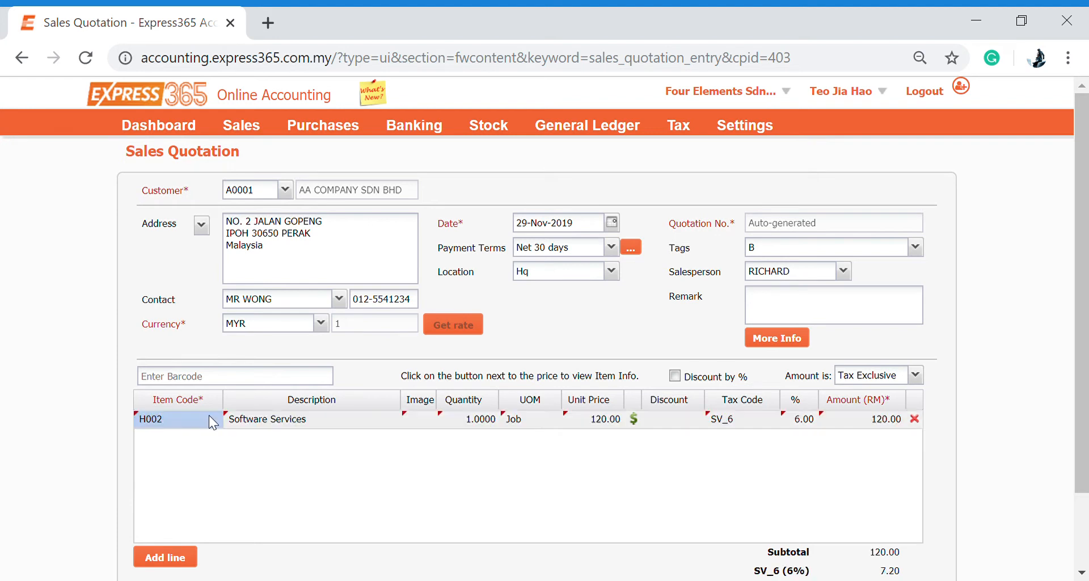
{"action": "left_click", "coordinate": [364, 422]}
{"action": "left_click", "coordinate": [365, 425]}
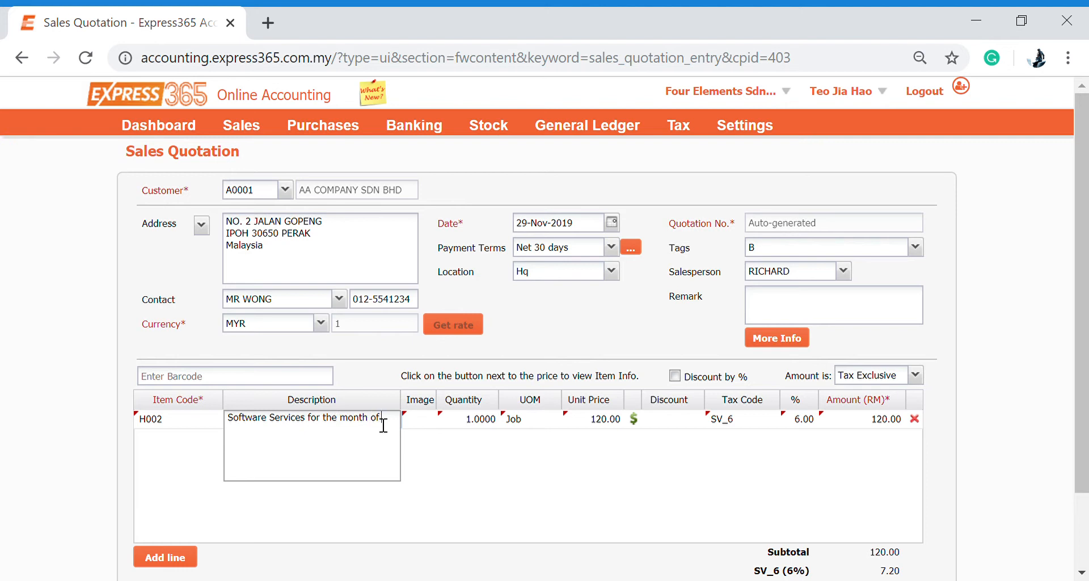
{"action": "type", "text": "Nov 2019"}
{"action": "left_click", "coordinate": [584, 477]}
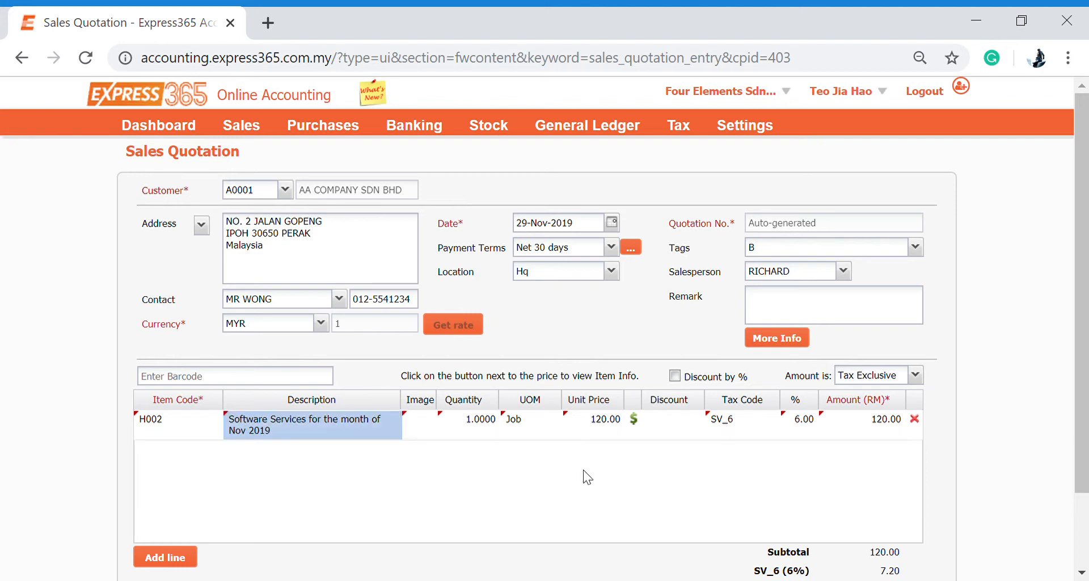
{"action": "left_click", "coordinate": [429, 433]}
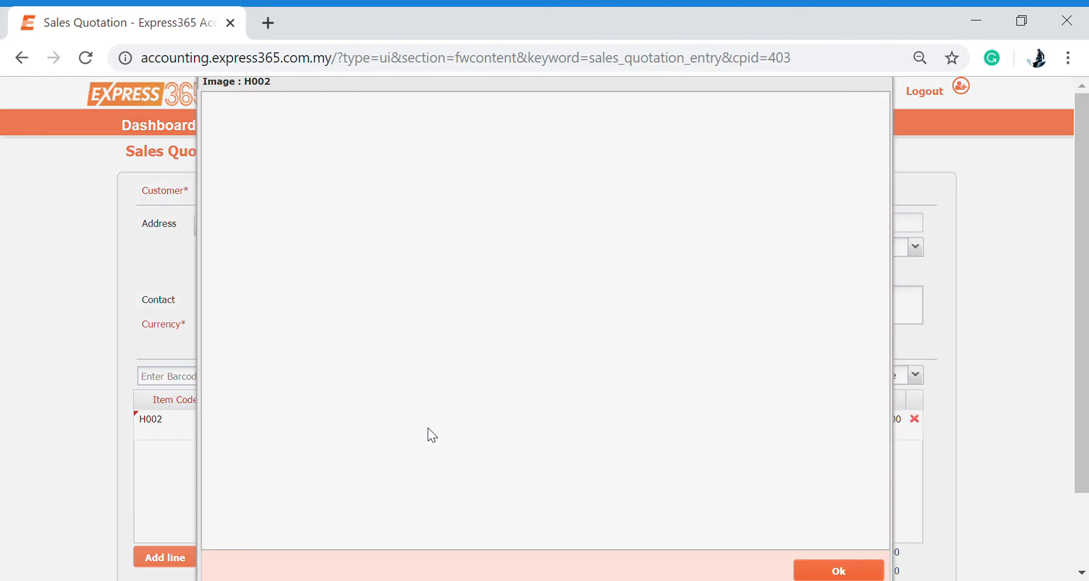
{"action": "left_click", "coordinate": [832, 569]}
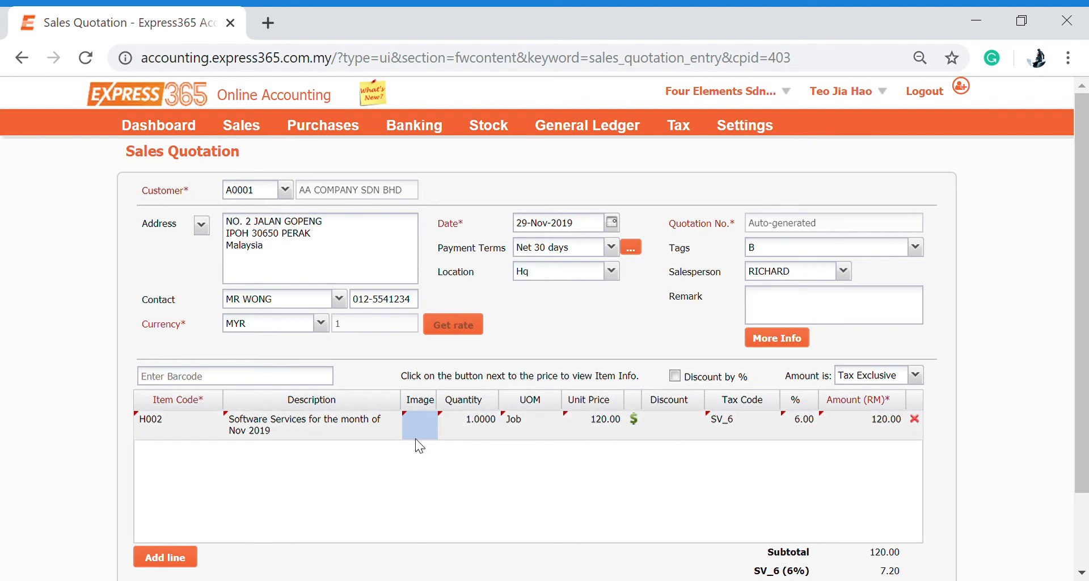
Keep the line's unit of measure as Job and delete the empty second line.
{"action": "left_click", "coordinate": [467, 433]}
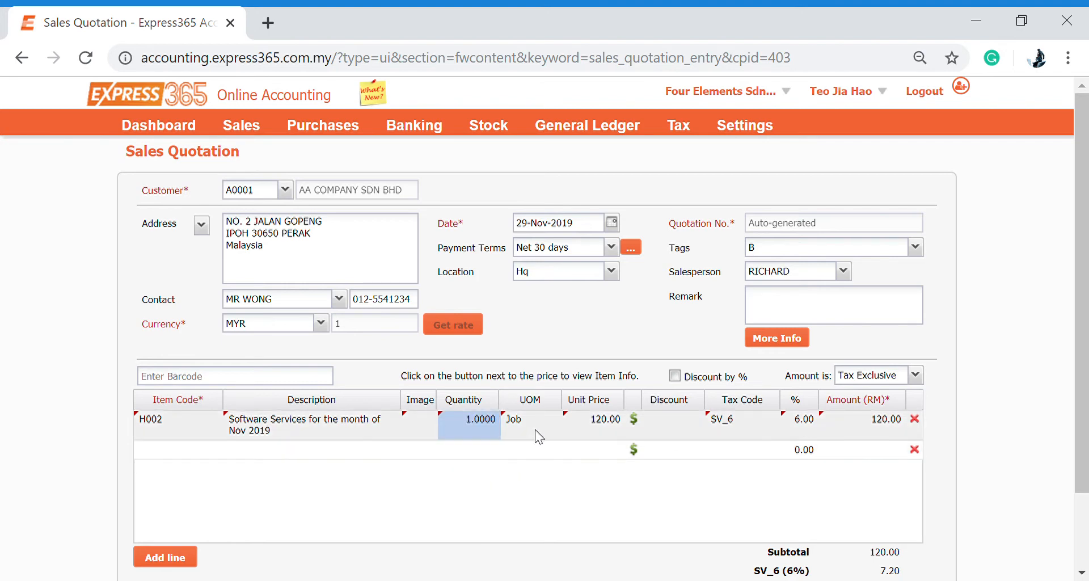
{"action": "left_click", "coordinate": [554, 435]}
{"action": "left_click", "coordinate": [556, 419]}
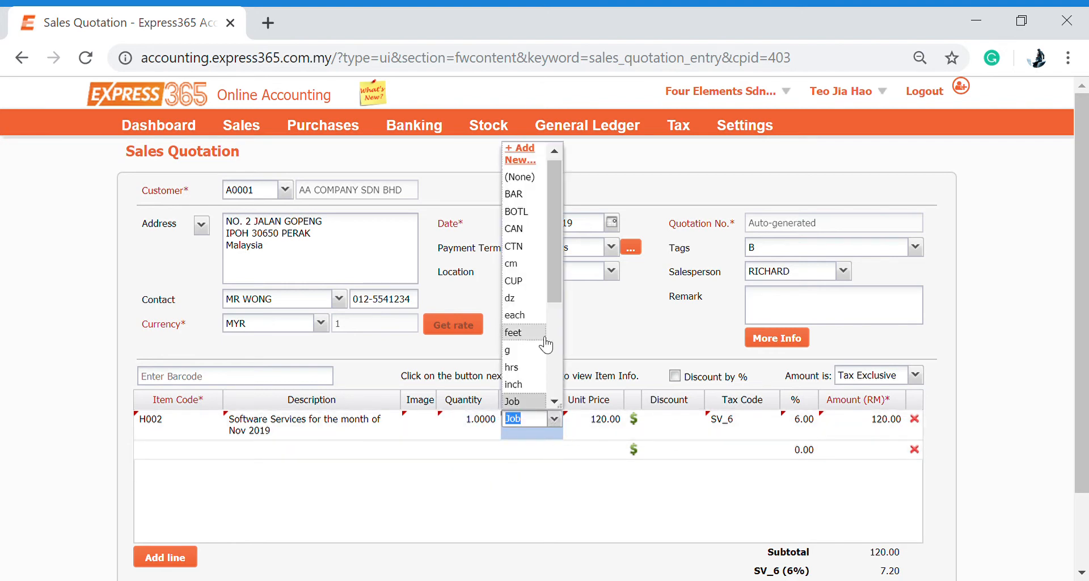
{"action": "scroll", "coordinate": [541, 340], "scroll_direction": "down", "scroll_amount": 3}
{"action": "left_click", "coordinate": [564, 482]}
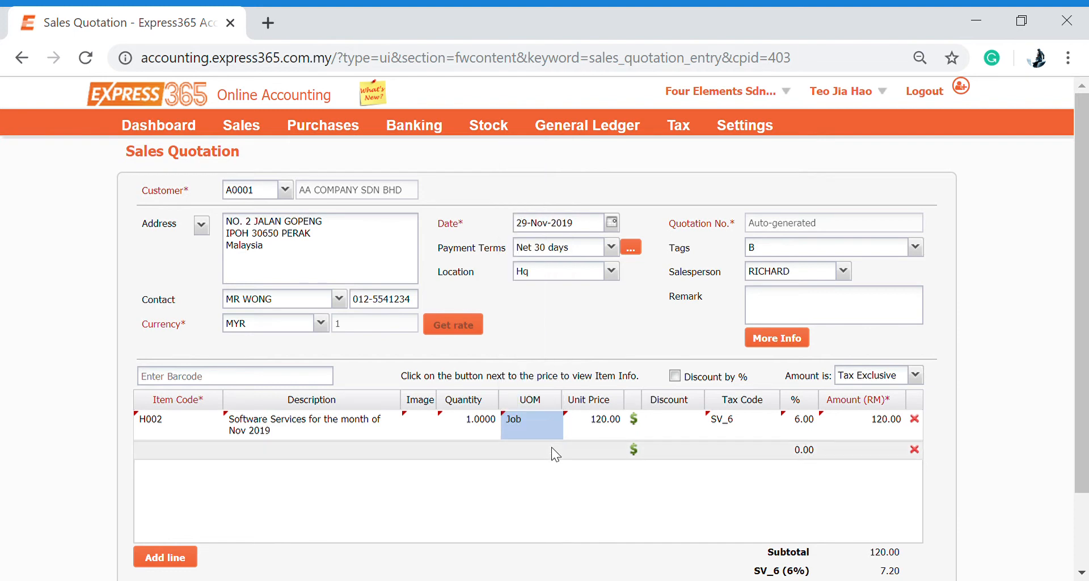
{"action": "left_click", "coordinate": [557, 419]}
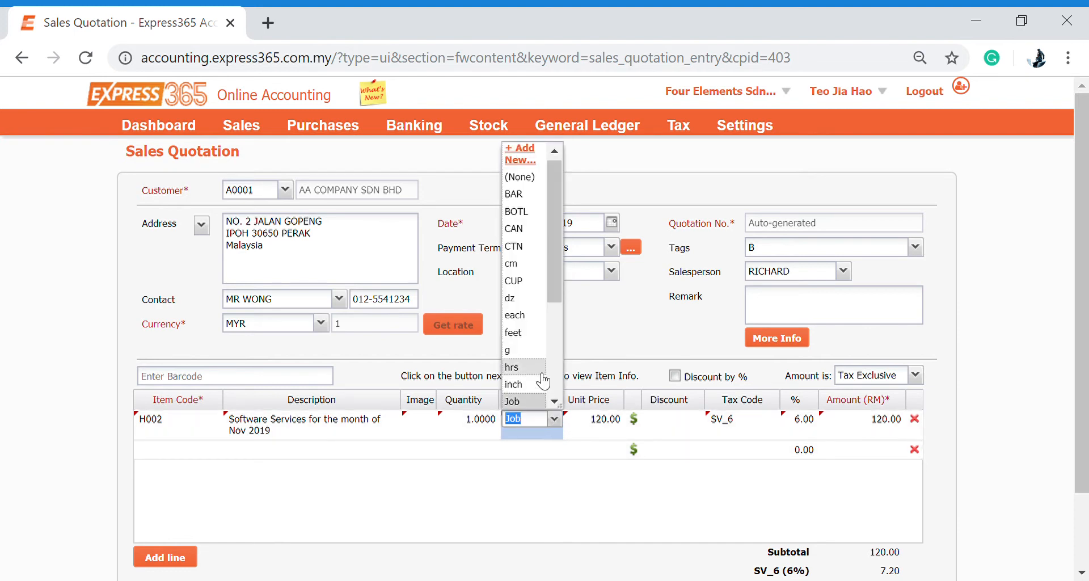
{"action": "scroll", "coordinate": [541, 376], "scroll_direction": "down", "scroll_amount": 1}
{"action": "left_click", "coordinate": [584, 496]}
{"action": "left_click", "coordinate": [536, 428]}
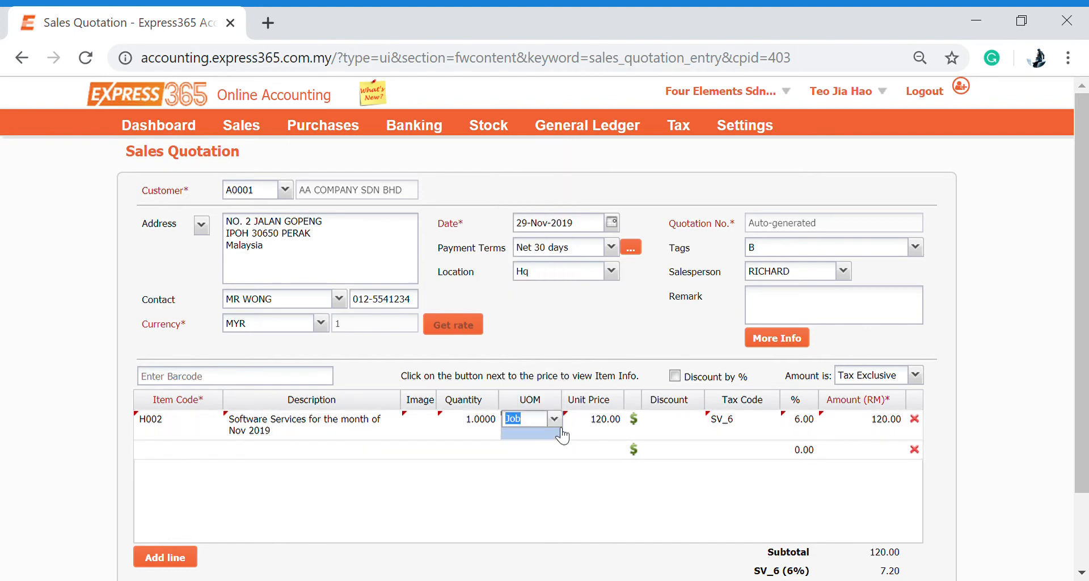
{"action": "left_click", "coordinate": [554, 418]}
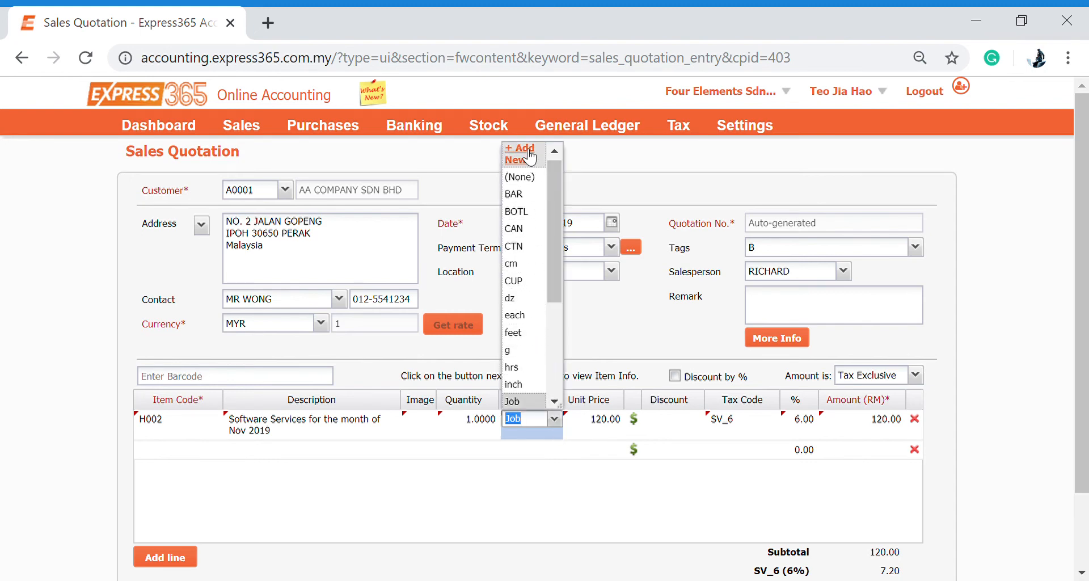
{"action": "left_click", "coordinate": [513, 488]}
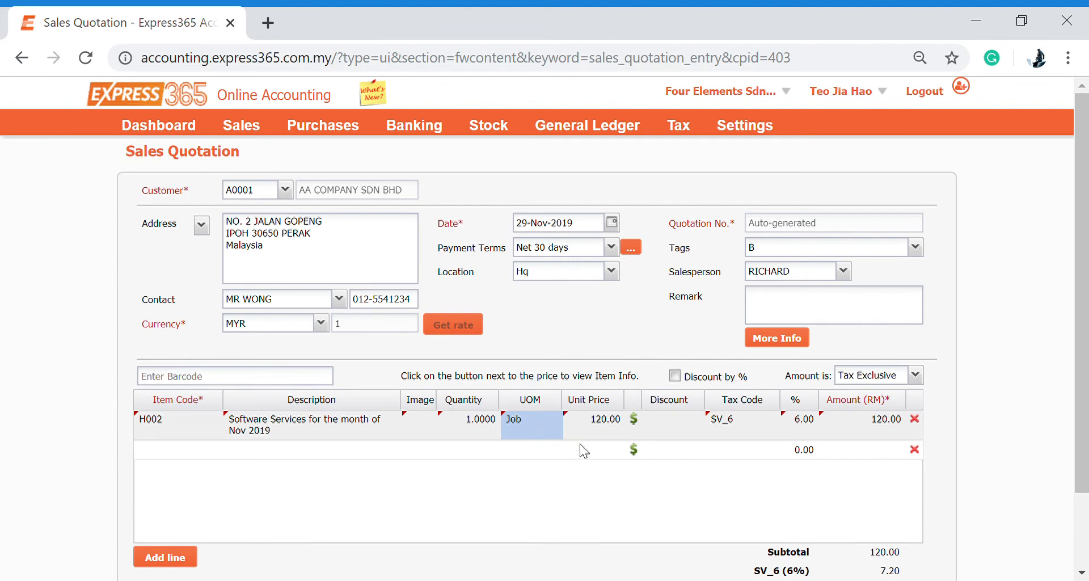
{"action": "left_click", "coordinate": [914, 449]}
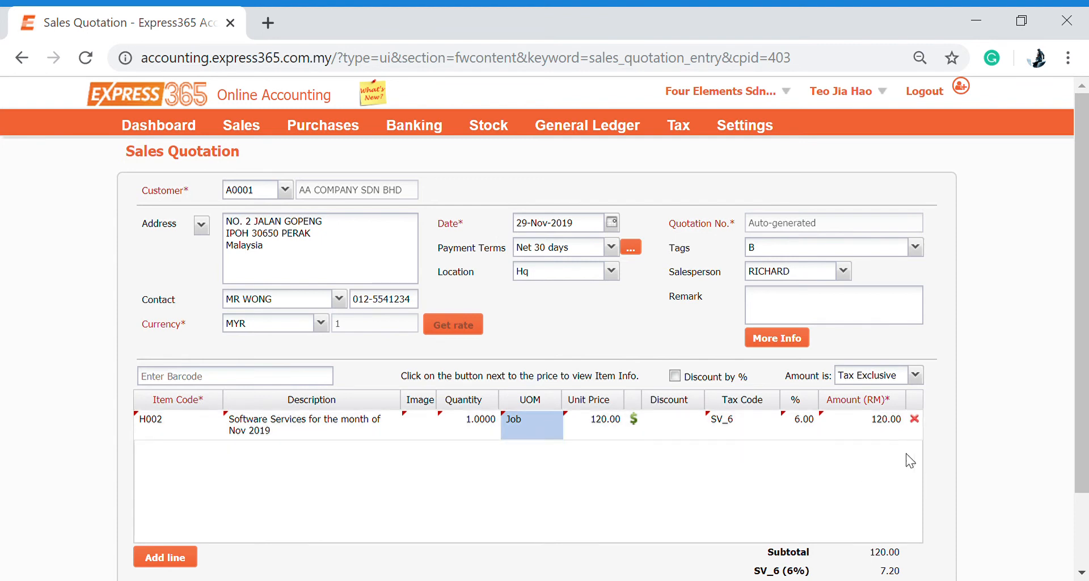
Change the H002 unit price to 250 and keep the SV_6 tax code.
{"action": "left_click", "coordinate": [595, 434]}
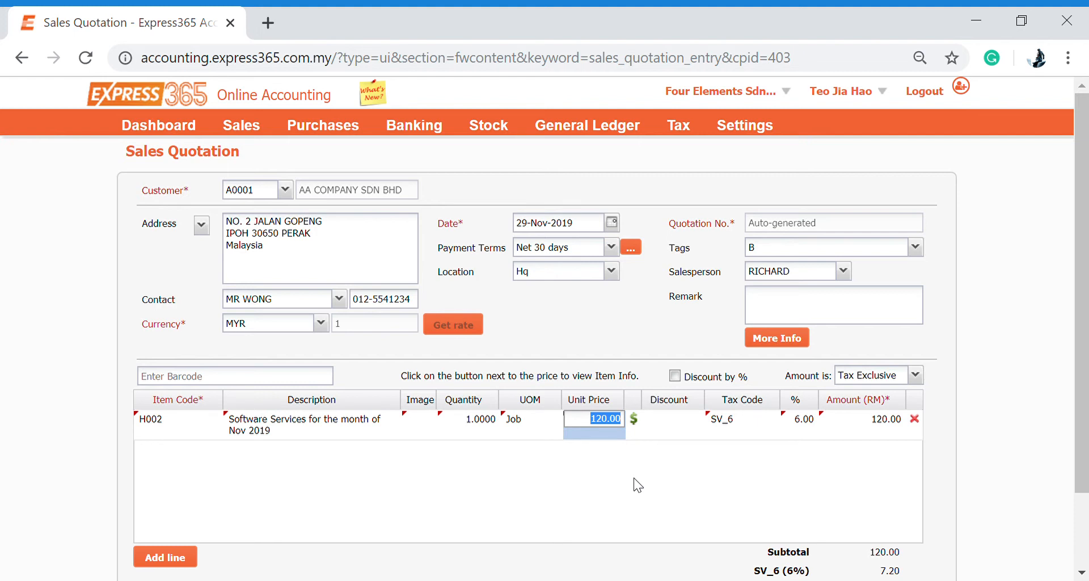
{"action": "type", "text": "250"}
{"action": "key", "text": "Return"}
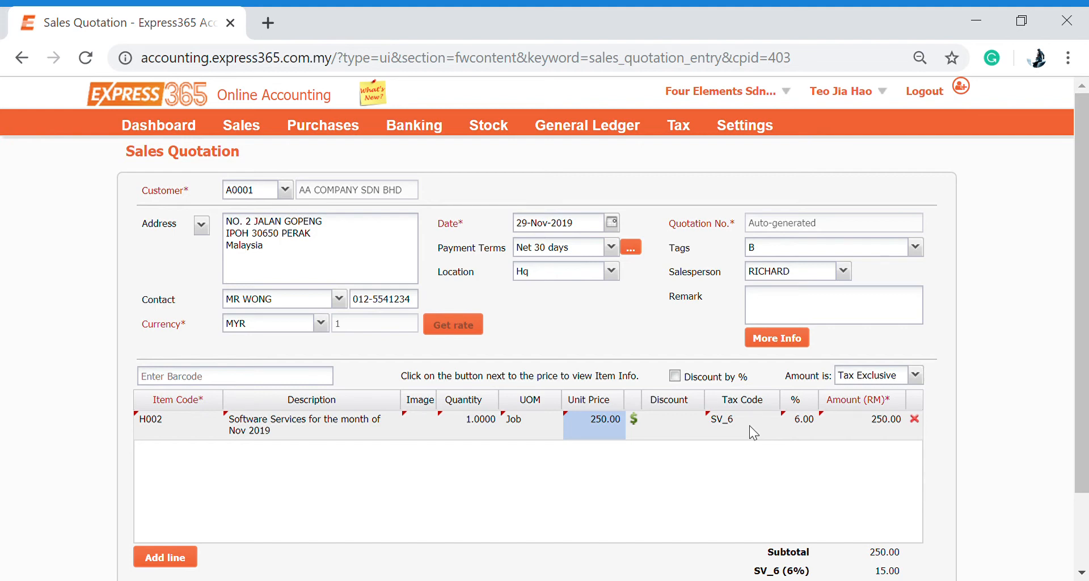
{"action": "left_click", "coordinate": [729, 422]}
{"action": "left_click", "coordinate": [772, 420]}
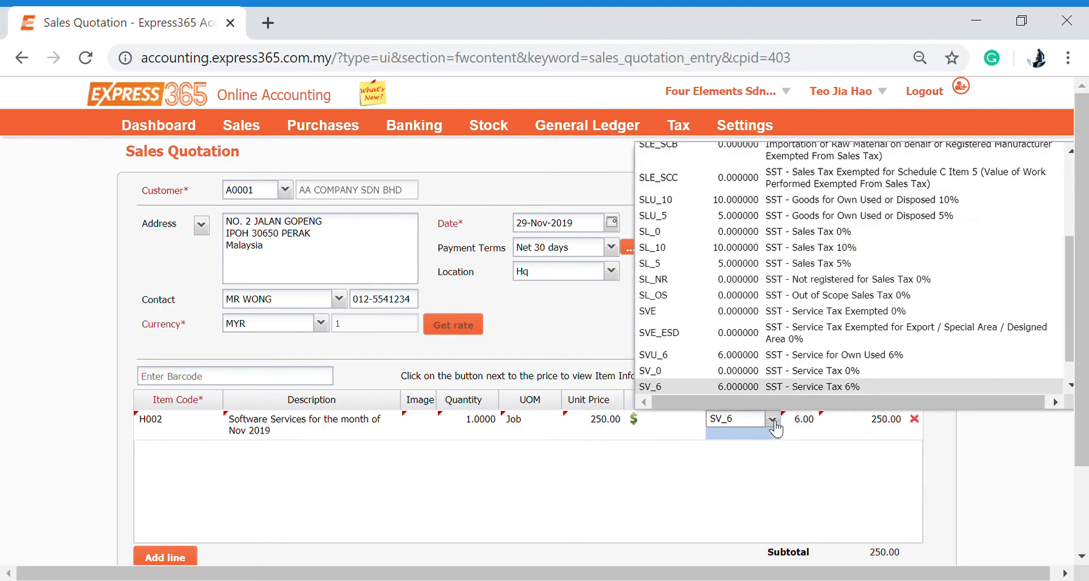
{"action": "left_click", "coordinate": [775, 428]}
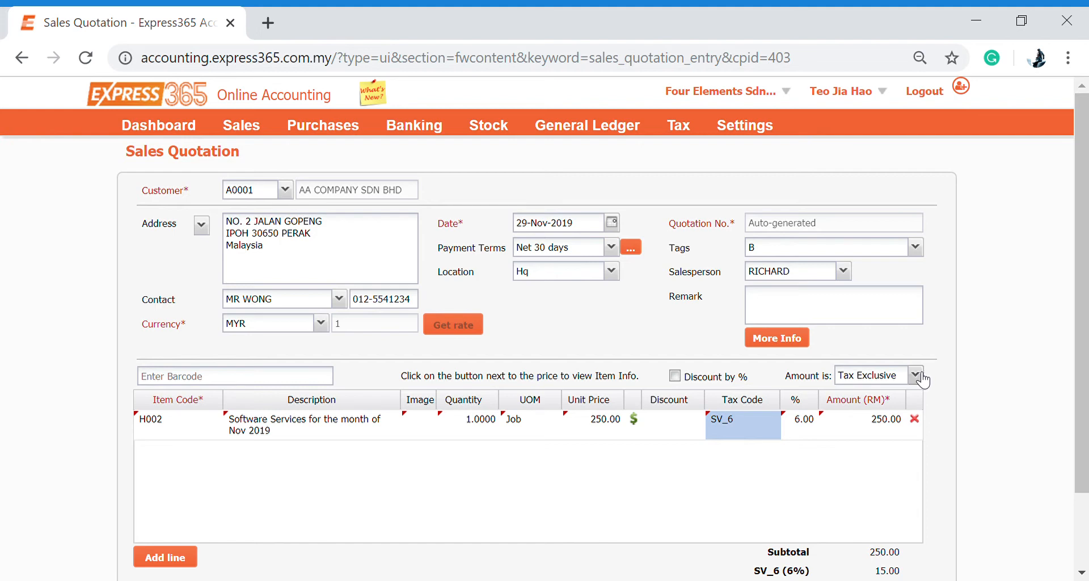
{"action": "scroll", "coordinate": [902, 462], "scroll_direction": "down", "scroll_amount": 2}
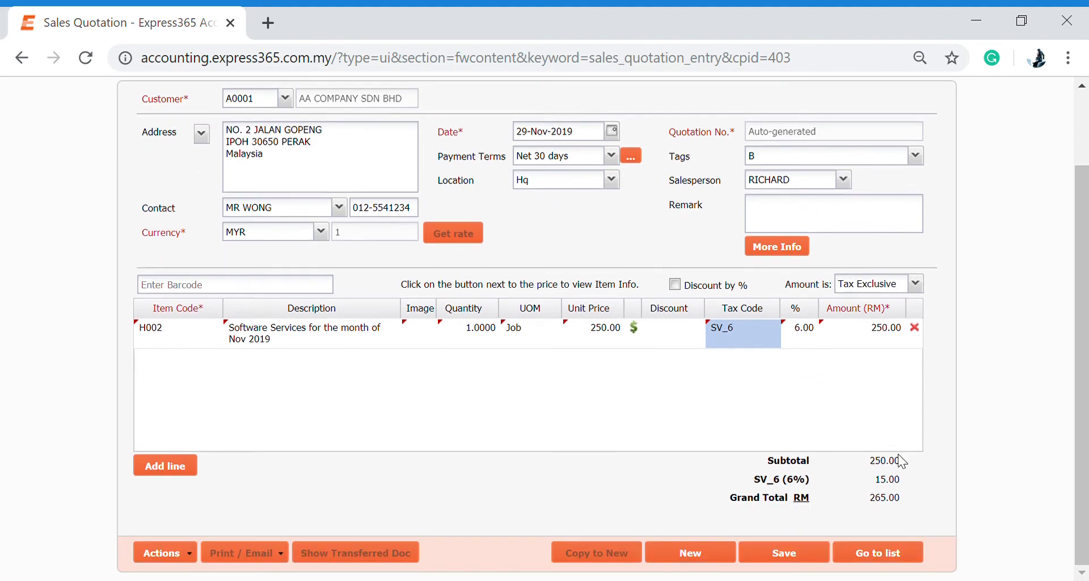
Save quotation SQ0025 and download its Sales Quotation PDF showing the 265.00 total.
{"action": "left_click", "coordinate": [782, 553]}
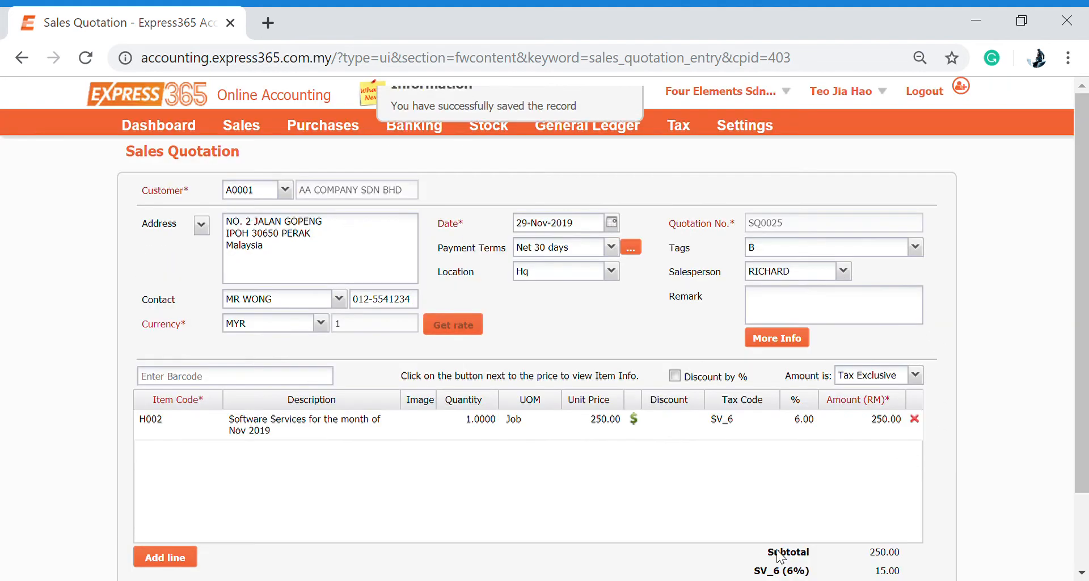
{"action": "scroll", "coordinate": [520, 335], "scroll_direction": "down", "scroll_amount": 2}
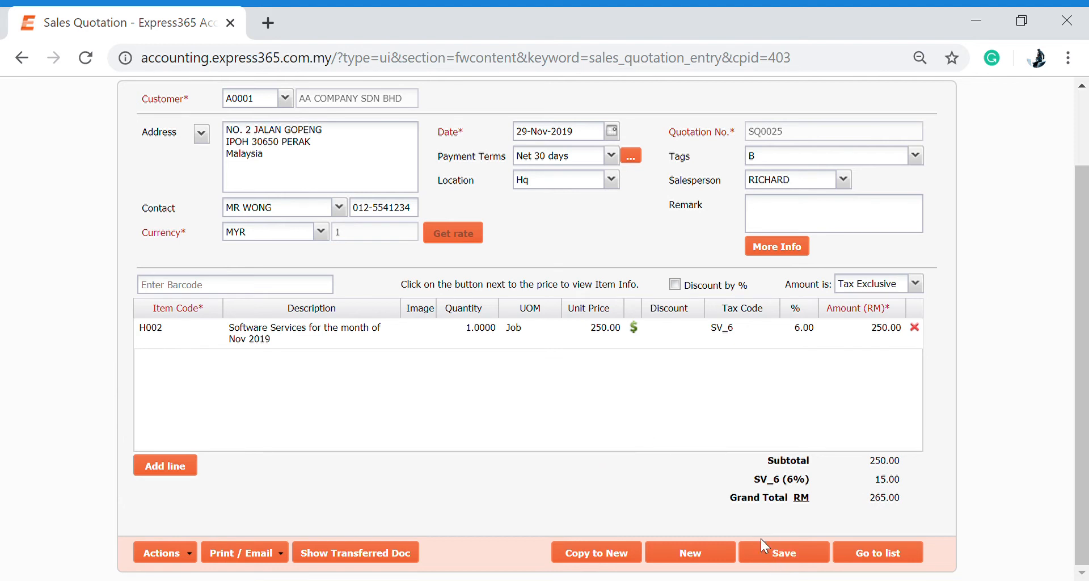
{"action": "left_click", "coordinate": [275, 554]}
{"action": "left_click", "coordinate": [243, 492]}
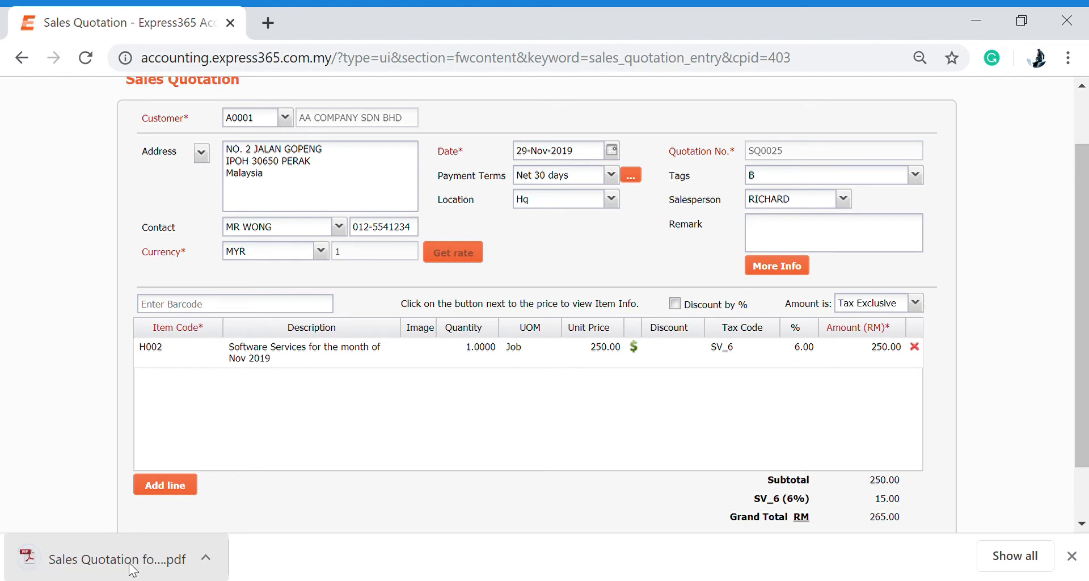
{"action": "left_click", "coordinate": [132, 570]}
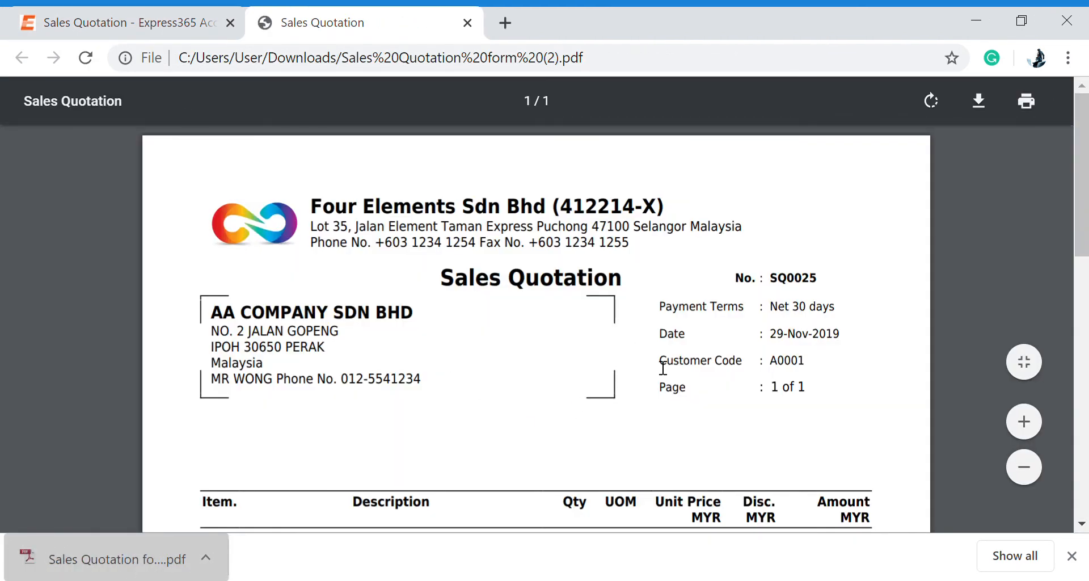
{"action": "scroll", "coordinate": [666, 391], "scroll_direction": "down", "scroll_amount": 10}
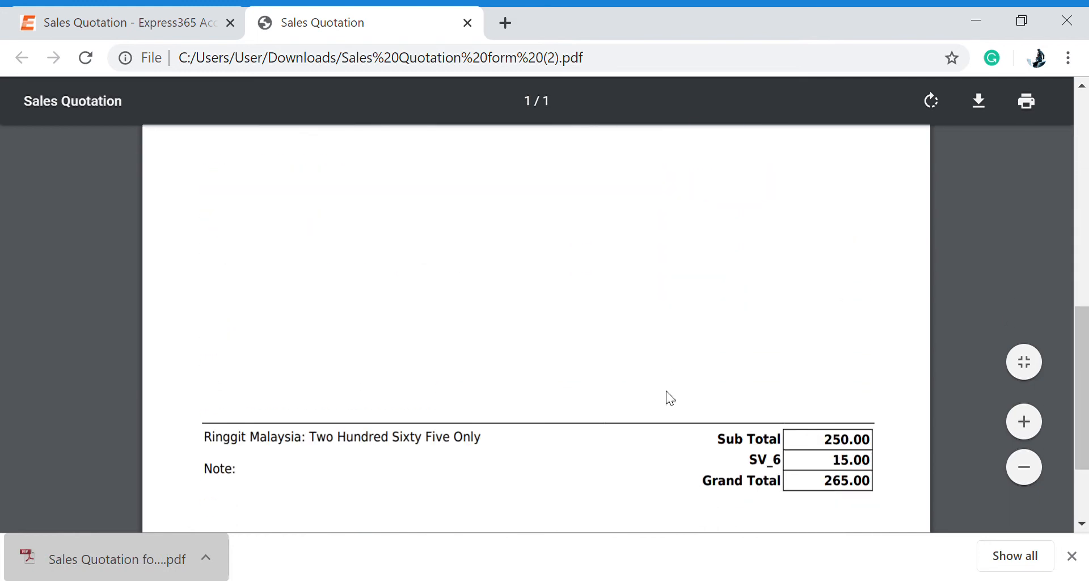
{"action": "scroll", "coordinate": [670, 400], "scroll_direction": "up", "scroll_amount": 10}
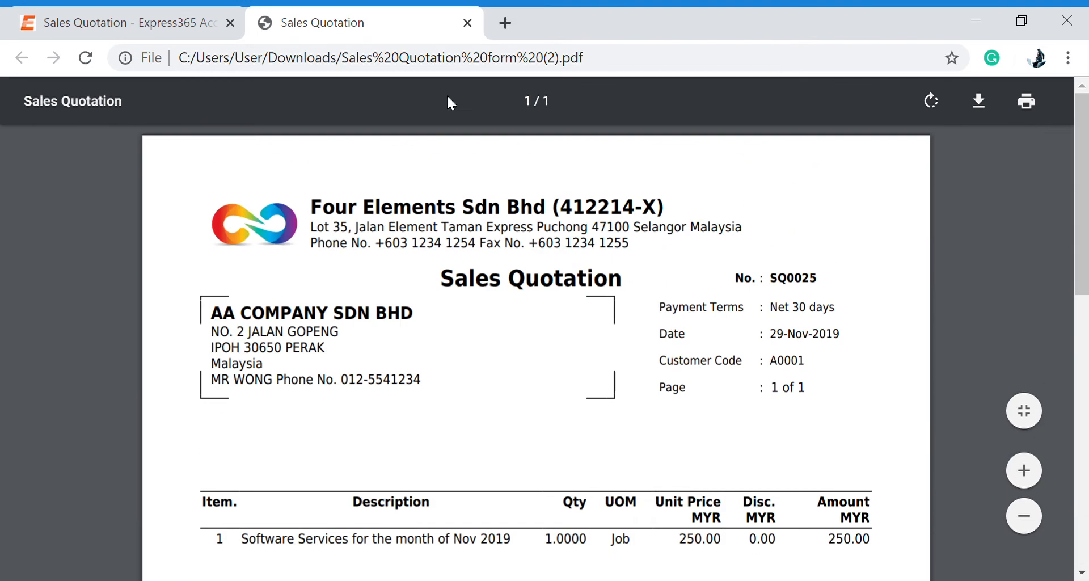
{"action": "left_click", "coordinate": [467, 22]}
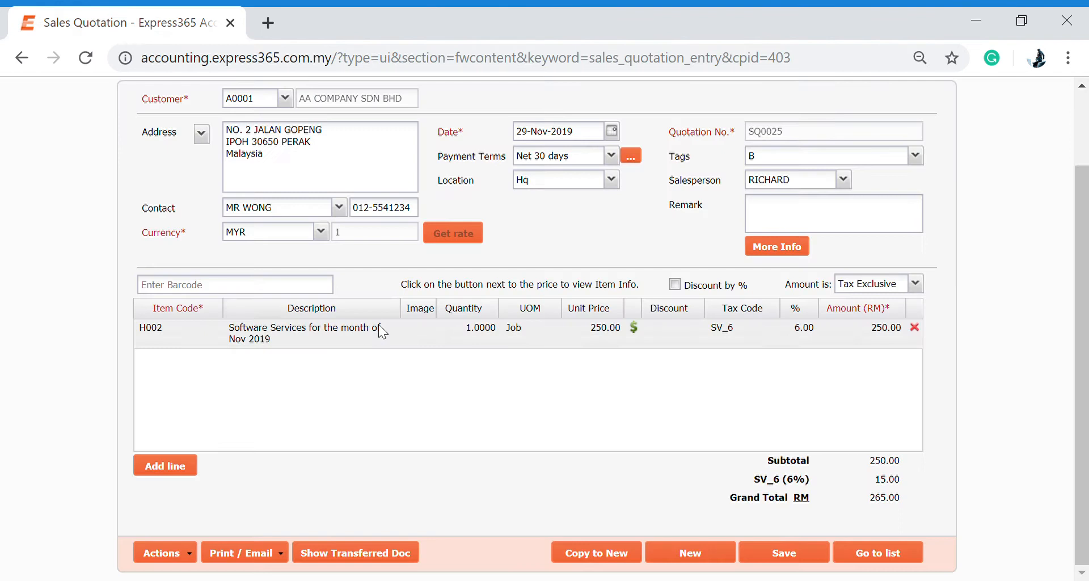
{"action": "left_click", "coordinate": [264, 561]}
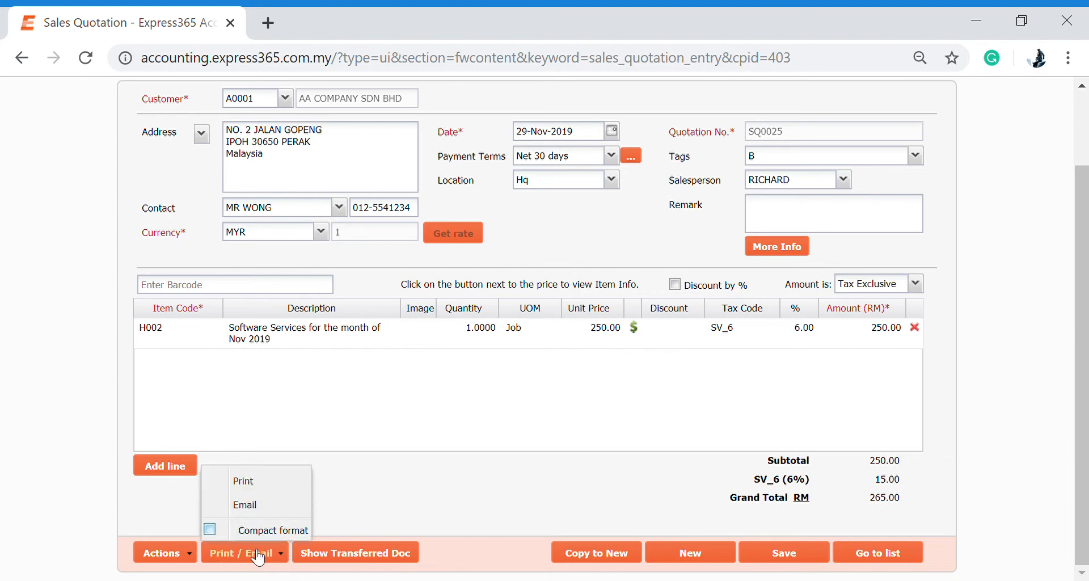
{"action": "left_click", "coordinate": [270, 505]}
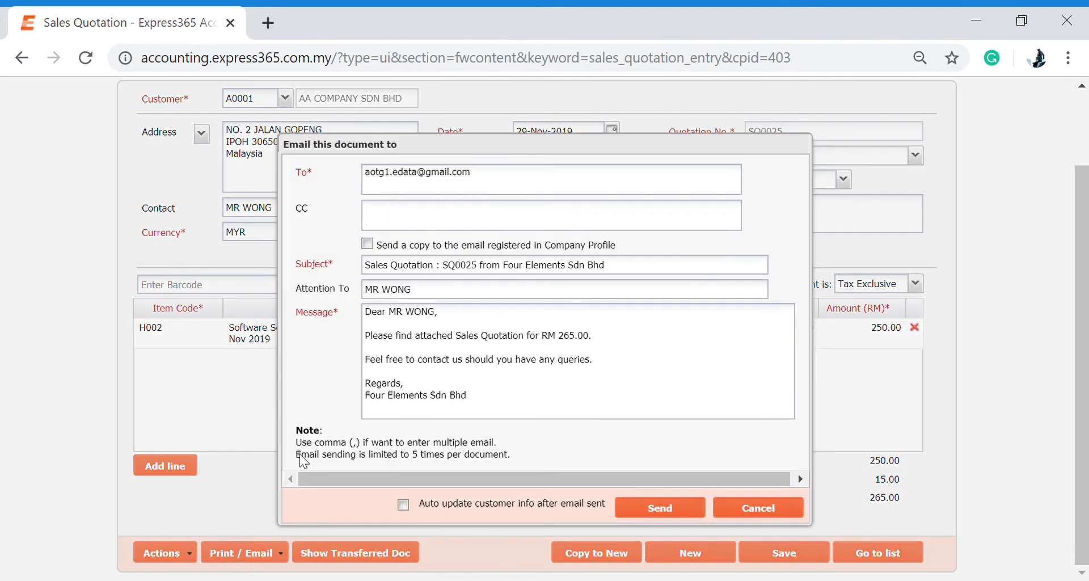
{"action": "left_click", "coordinate": [441, 185]}
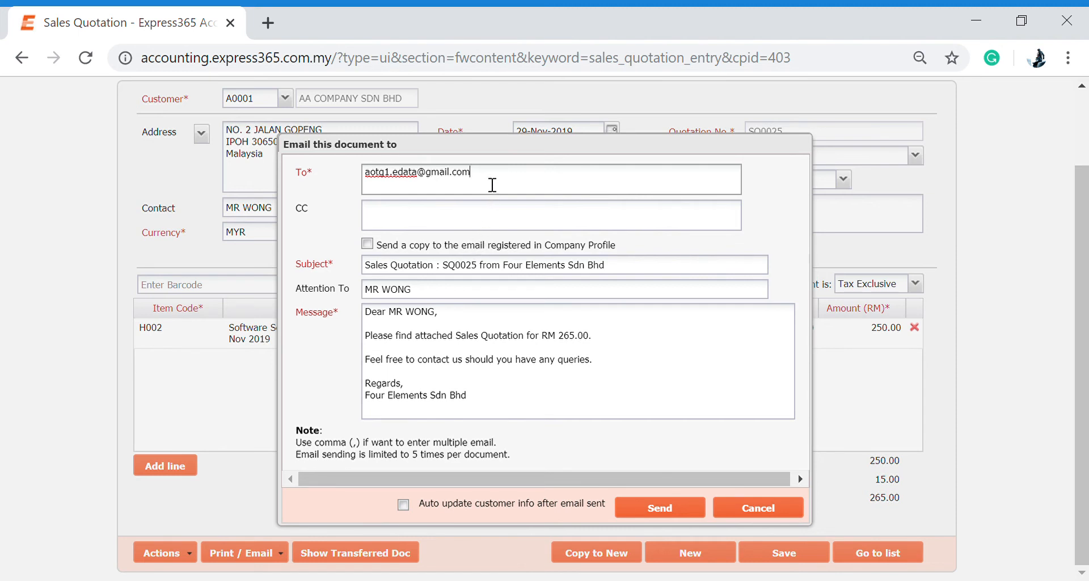
{"action": "left_click_drag", "start_coordinate": [492, 185], "coordinate": [355, 165]}
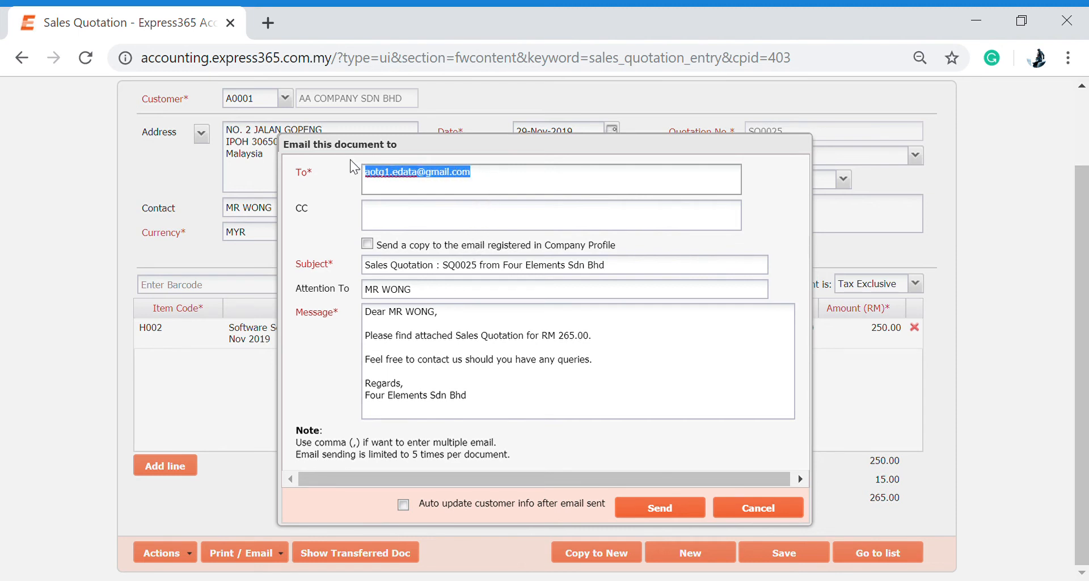
{"action": "left_click", "coordinate": [498, 191]}
{"action": "left_click_drag", "start_coordinate": [498, 185], "coordinate": [361, 172]}
{"action": "left_click", "coordinate": [446, 189]}
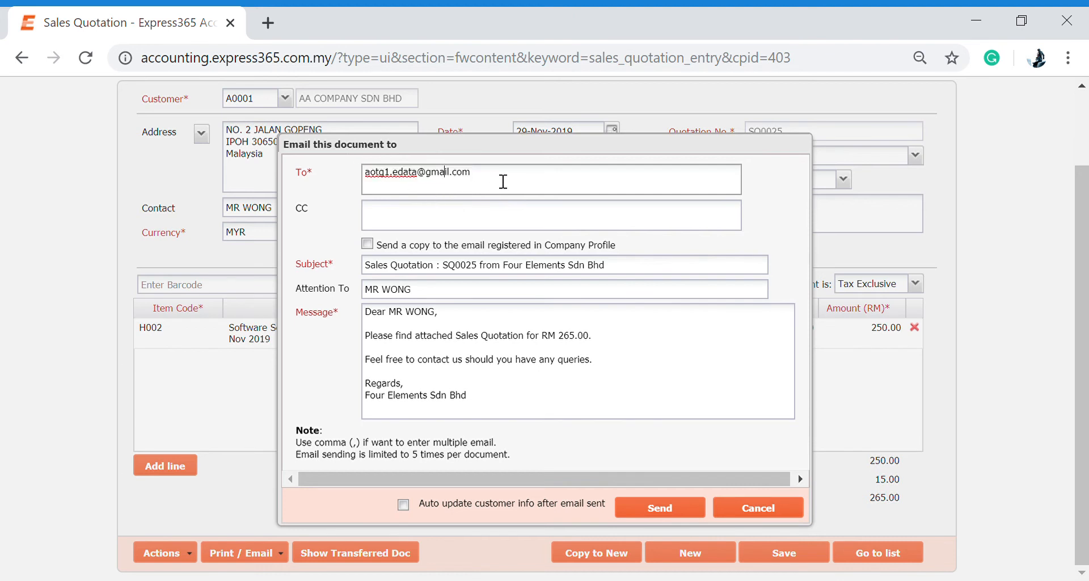
{"action": "left_click", "coordinate": [501, 183]}
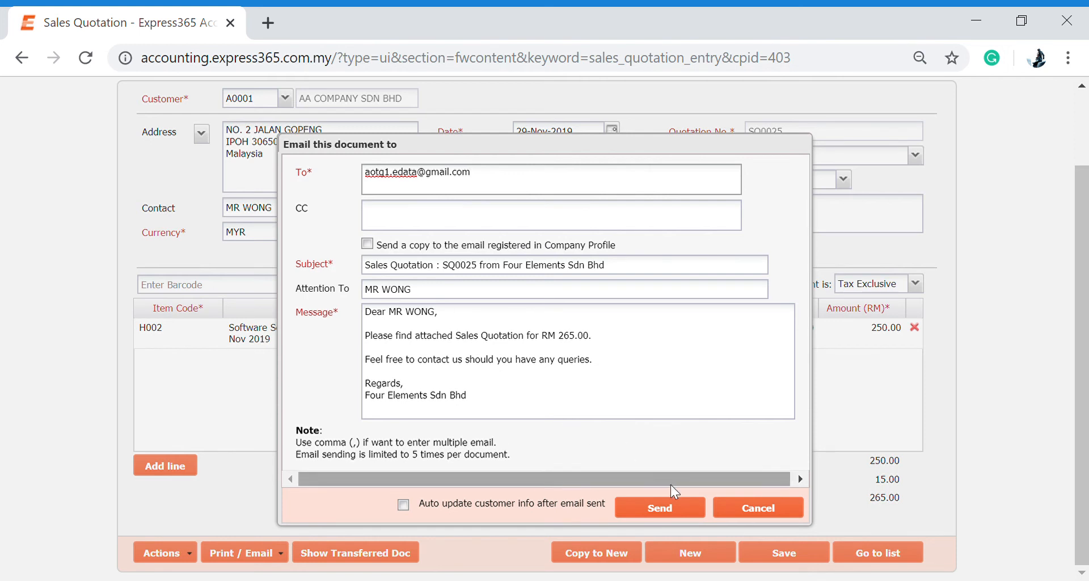
{"action": "left_click", "coordinate": [737, 514]}
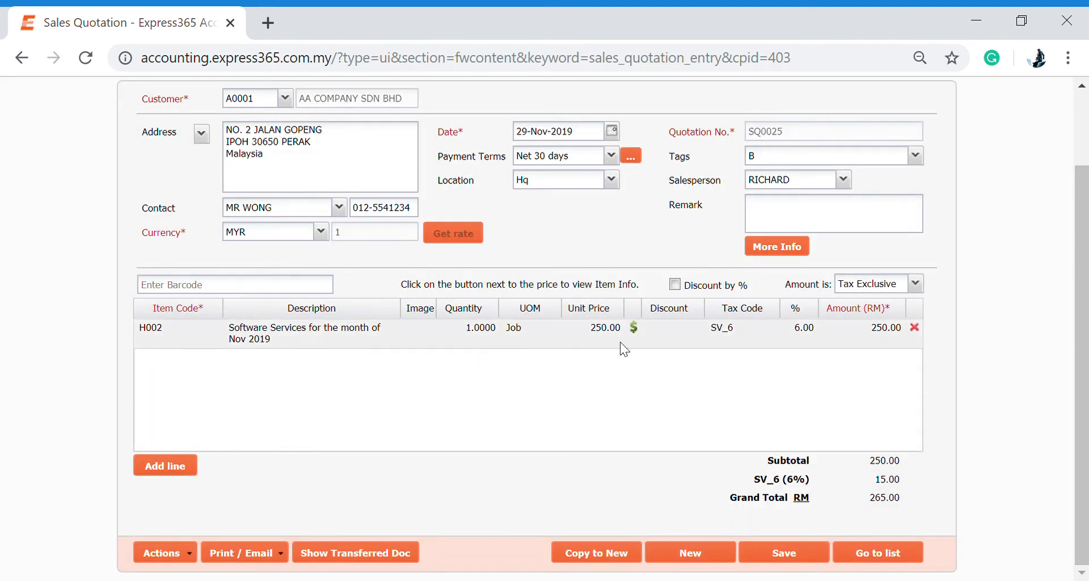
Open the List of Sales Invoices, clear the Doc. No. filter and set the end date to 30-Nov-2019.
{"action": "scroll", "coordinate": [599, 372], "scroll_direction": "up", "scroll_amount": 2}
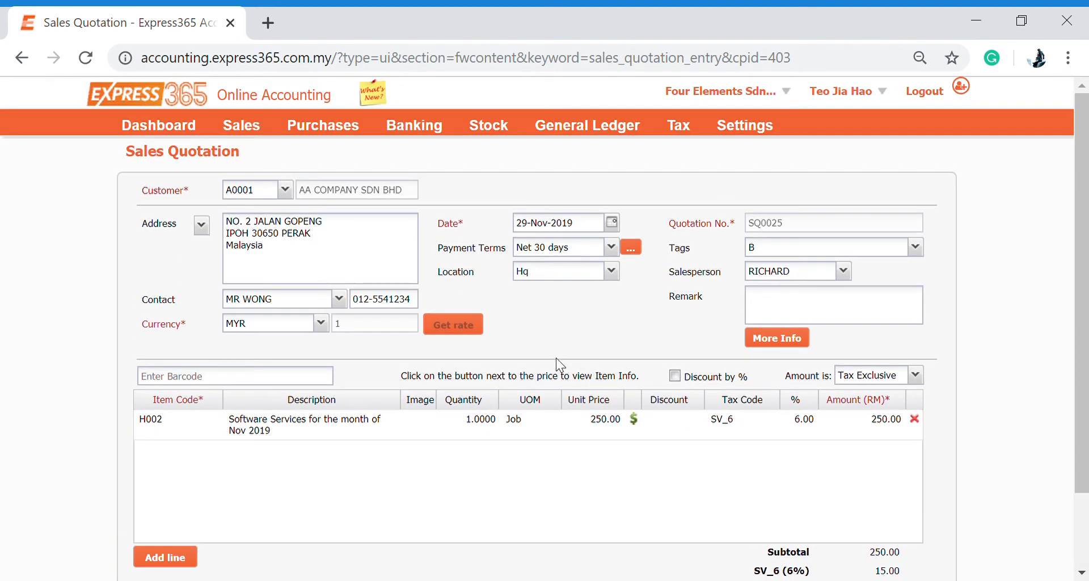
{"action": "mouse_move", "coordinate": [263, 134]}
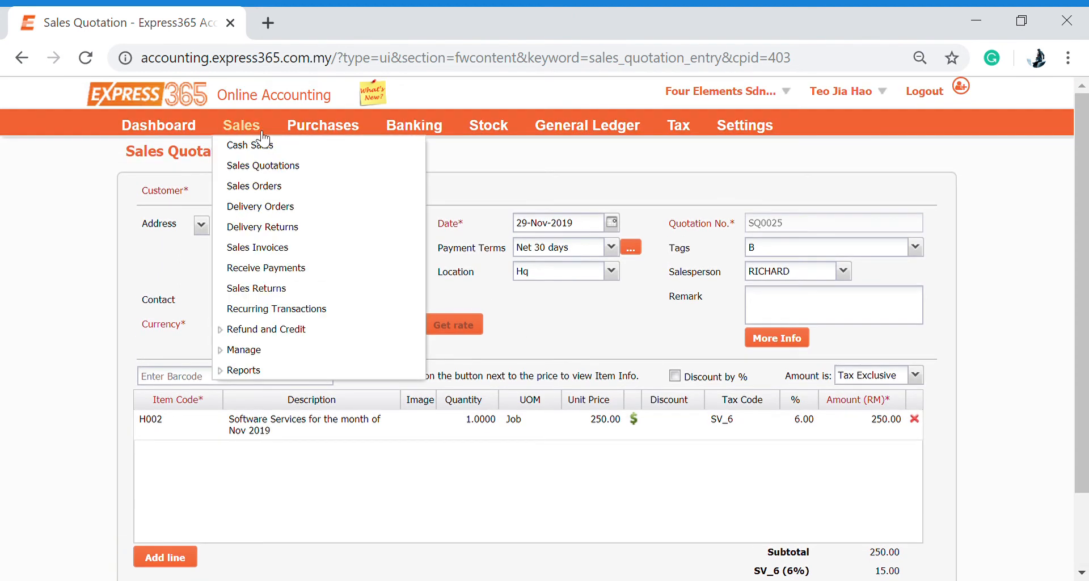
{"action": "left_click", "coordinate": [304, 251]}
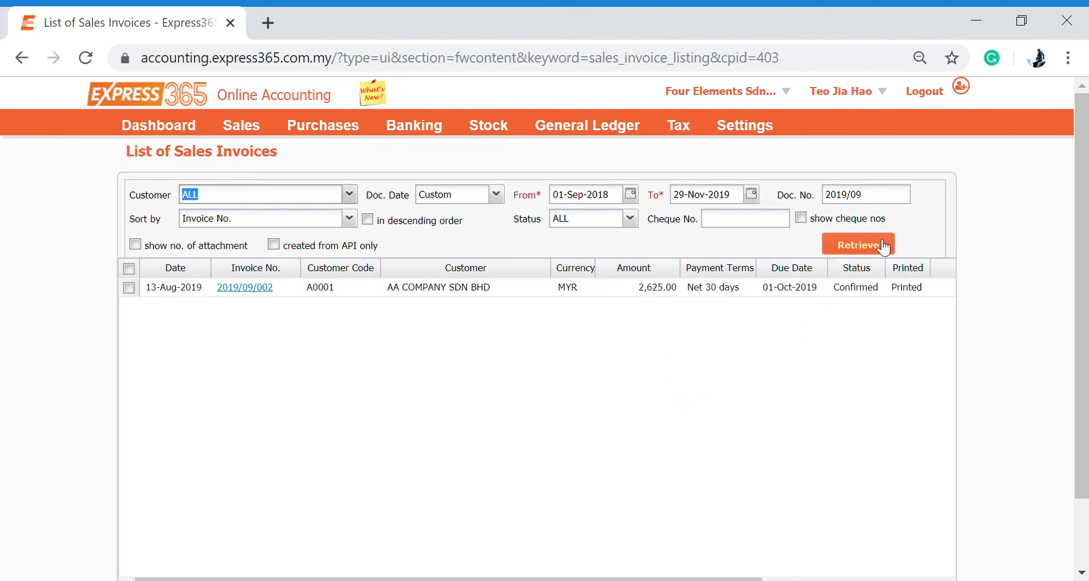
{"action": "left_click", "coordinate": [880, 200]}
{"action": "key", "text": "BackSpace"}
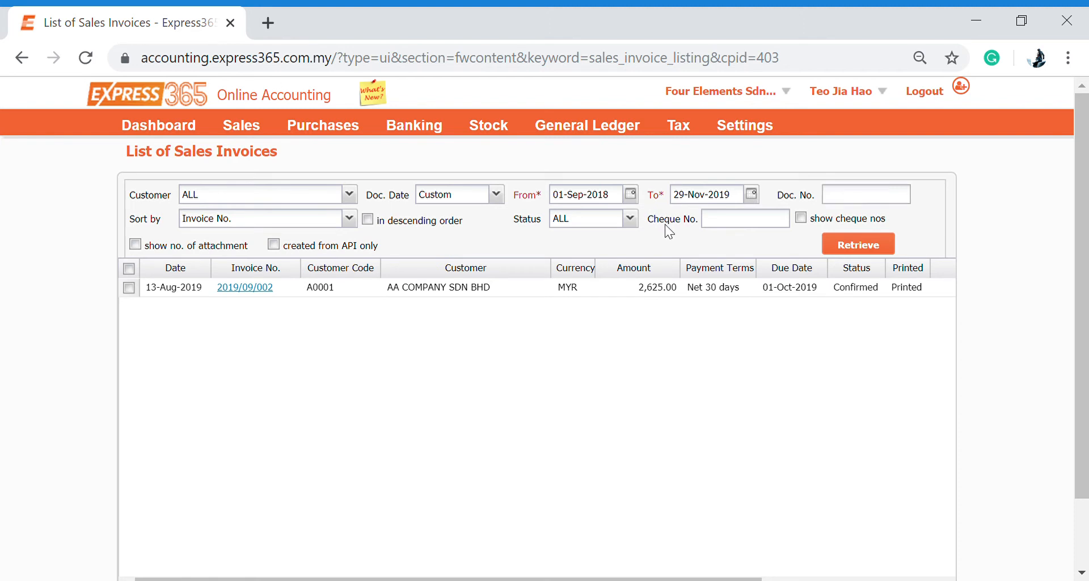
{"action": "left_click", "coordinate": [751, 196]}
{"action": "left_click", "coordinate": [817, 326]}
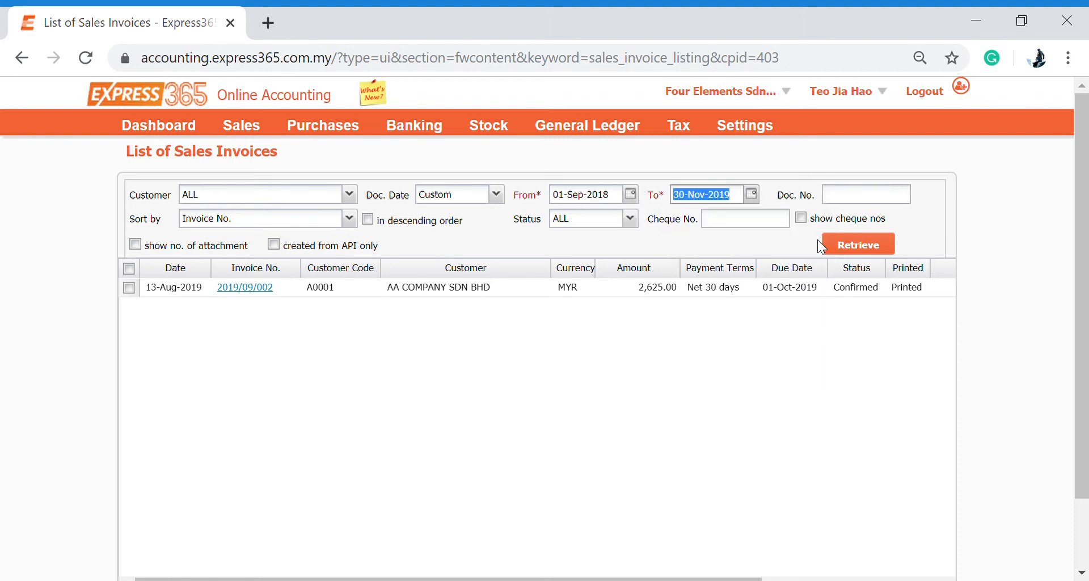
{"action": "left_click", "coordinate": [848, 245]}
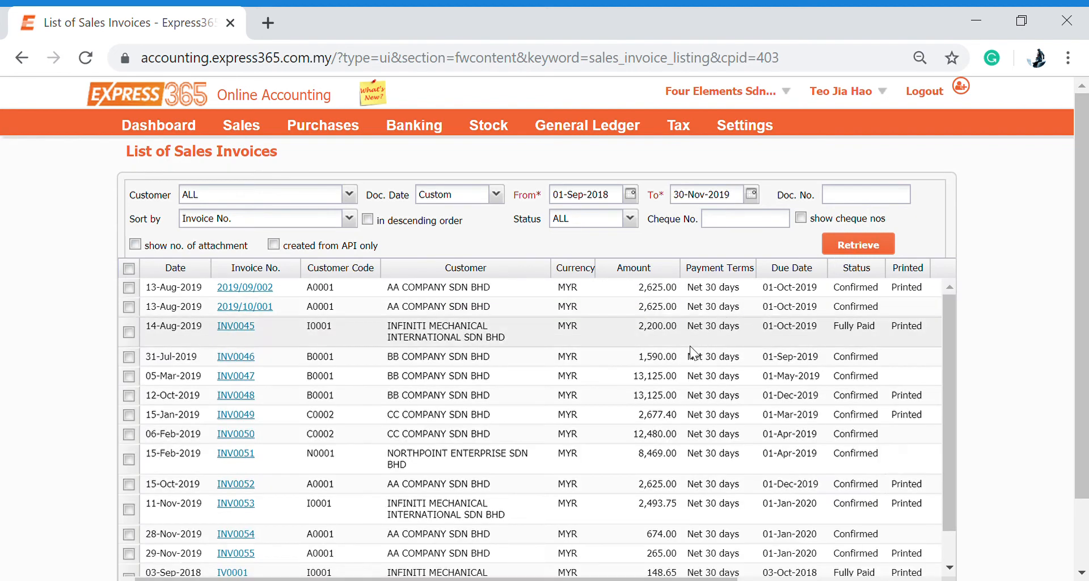
Start a blank new sales invoice INV0056 from the bottom of the list.
{"action": "scroll", "coordinate": [964, 335], "scroll_direction": "down", "scroll_amount": 2}
{"action": "scroll", "coordinate": [826, 352], "scroll_direction": "down", "scroll_amount": 1}
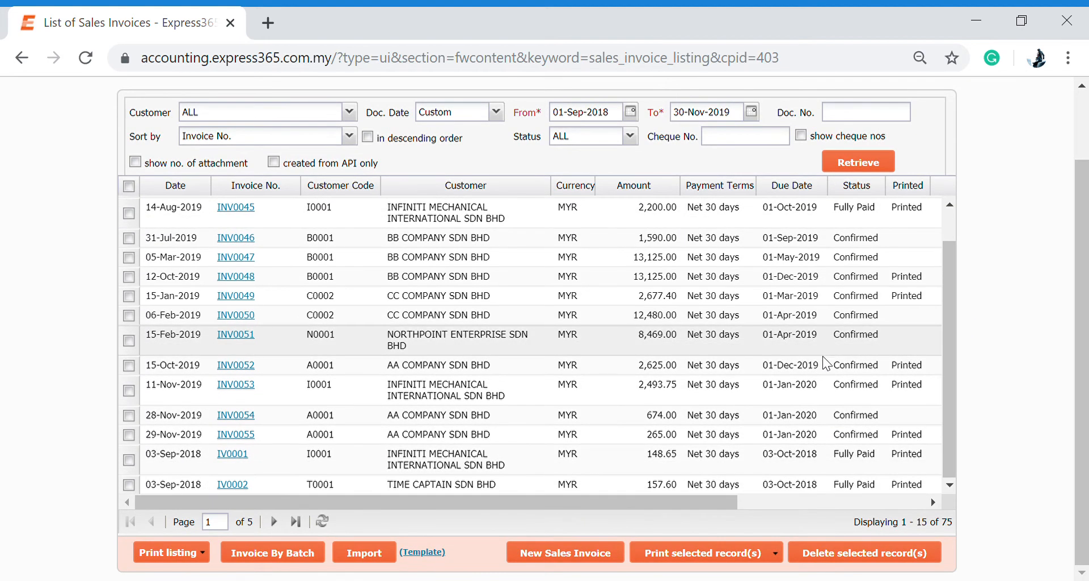
{"action": "scroll", "coordinate": [794, 386], "scroll_direction": "up", "scroll_amount": 1}
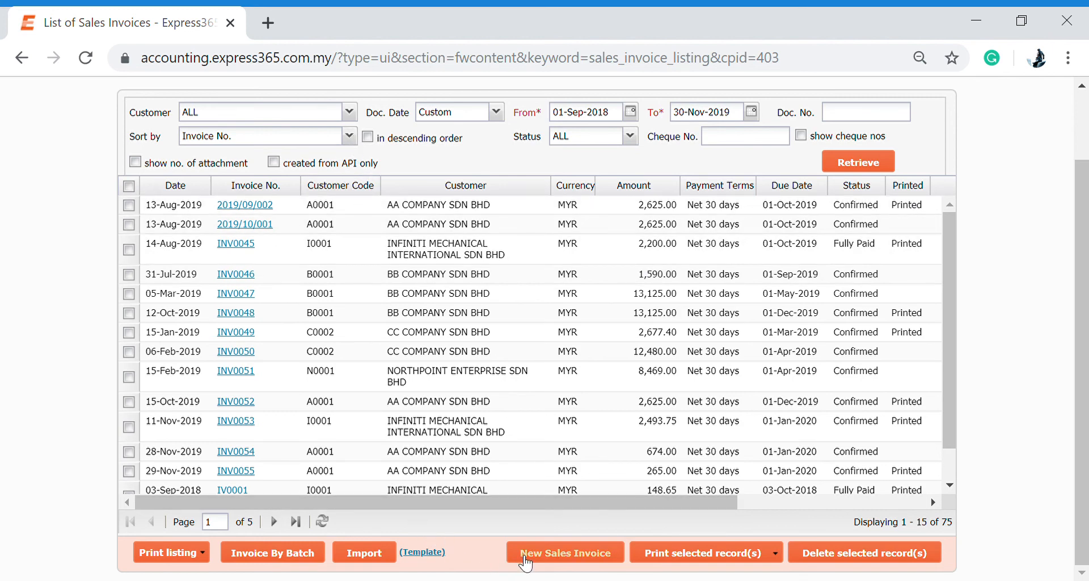
{"action": "scroll", "coordinate": [540, 500], "scroll_direction": "down", "scroll_amount": 1}
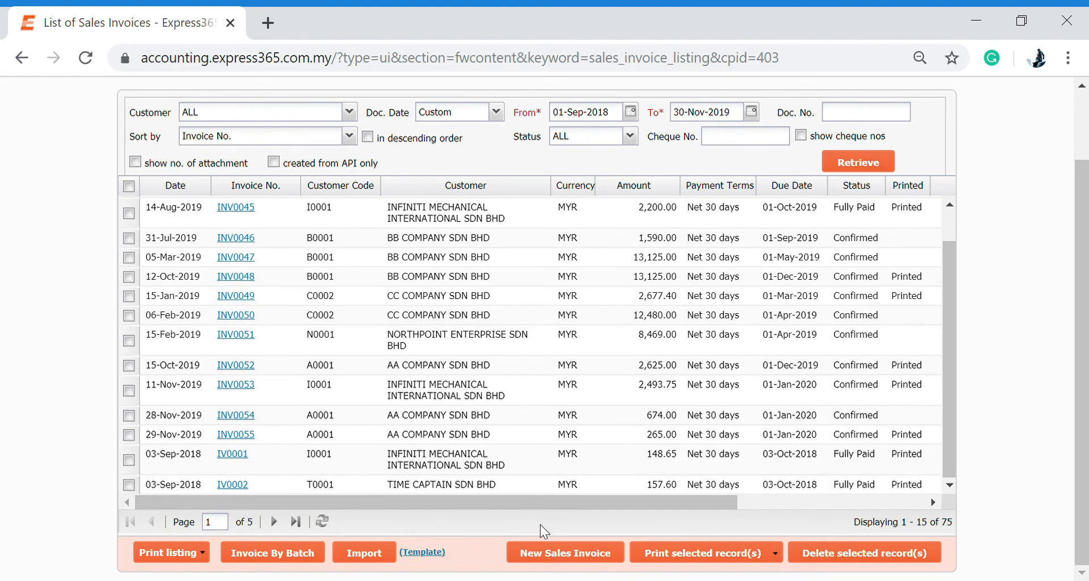
{"action": "left_click", "coordinate": [543, 565]}
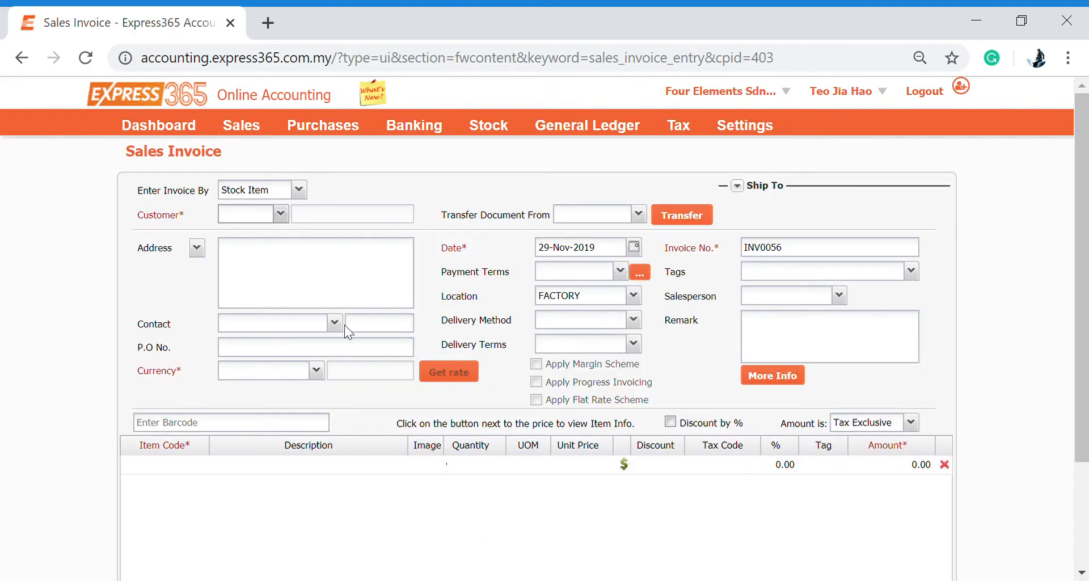
Keep Stock Item entry mode and set the customer to AA COMPANY SDN BHD.
{"action": "left_click", "coordinate": [305, 193]}
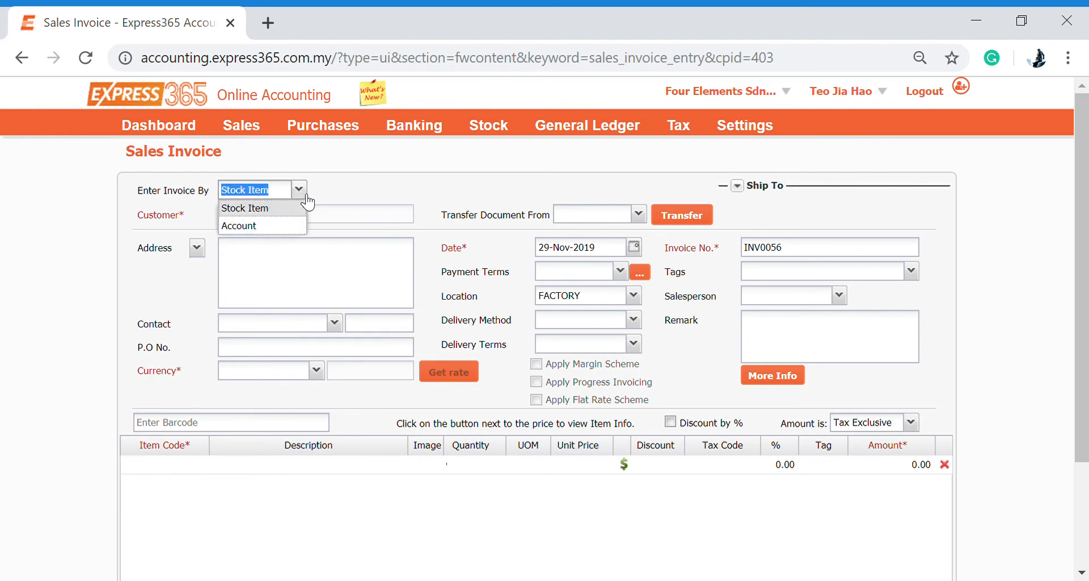
{"action": "left_click", "coordinate": [338, 191]}
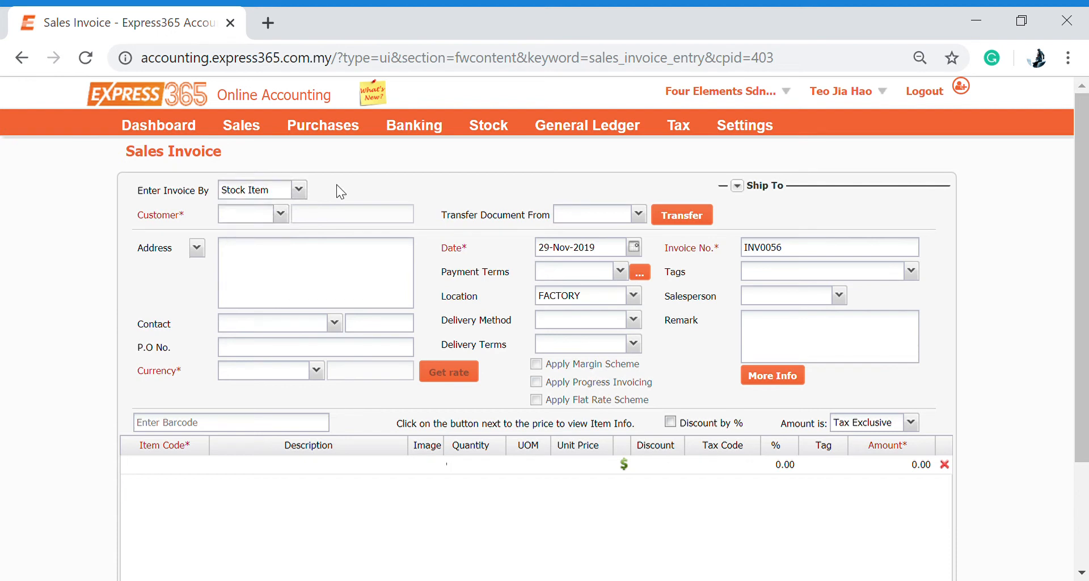
{"action": "left_click", "coordinate": [280, 214]}
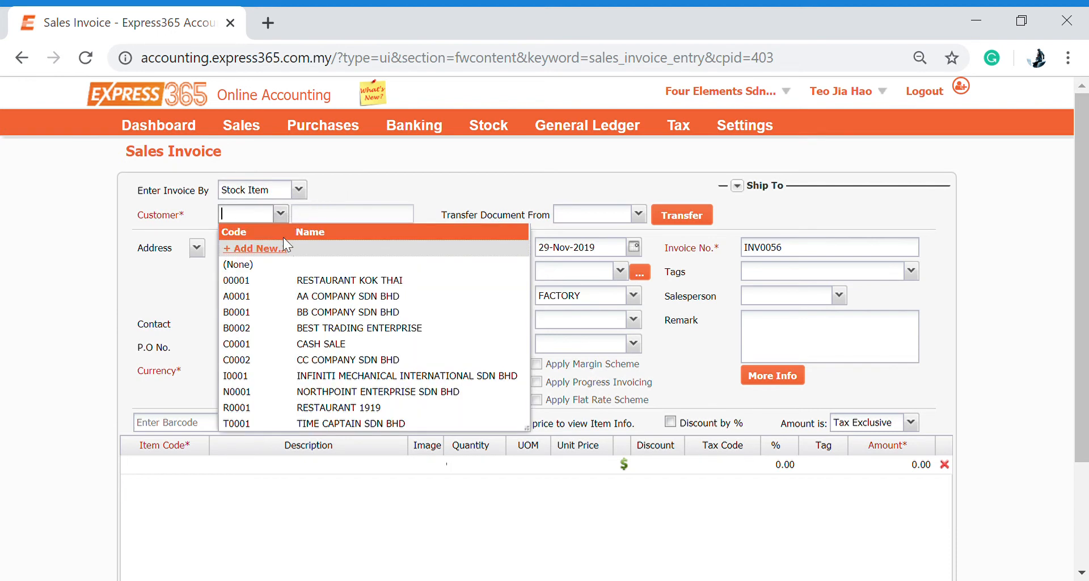
{"action": "left_click", "coordinate": [183, 282]}
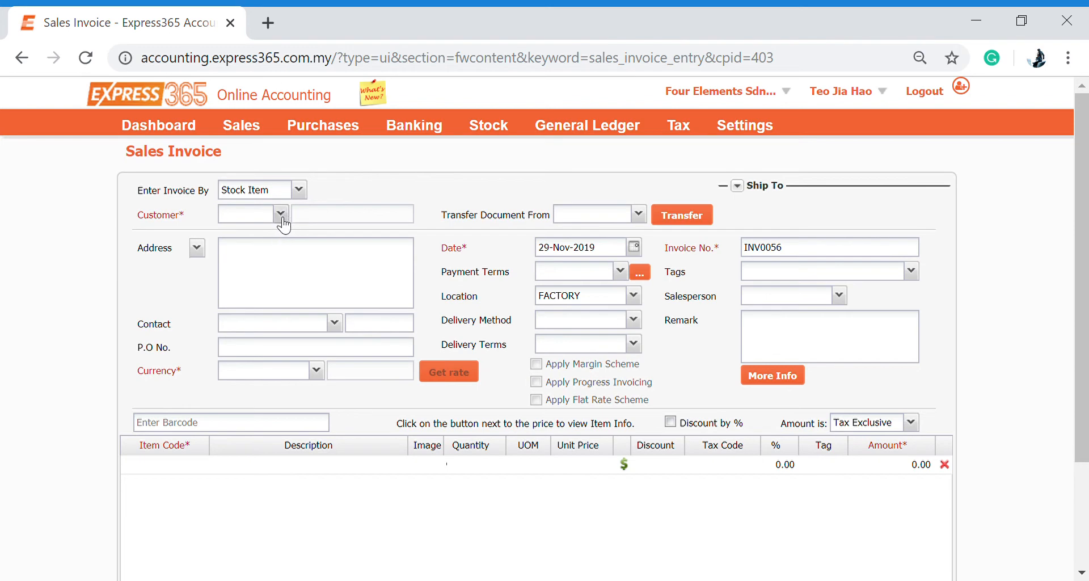
{"action": "left_click", "coordinate": [281, 215]}
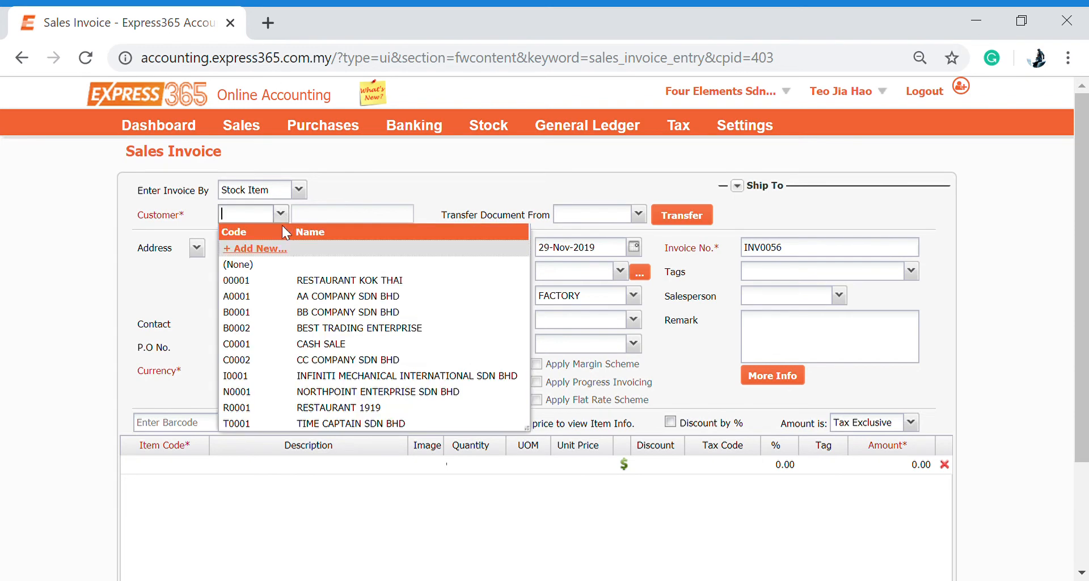
{"action": "left_click", "coordinate": [300, 296]}
Transfer from Sales Quotation, ticking quotation SQ0025 to bring into the invoice.
{"action": "left_click", "coordinate": [638, 214]}
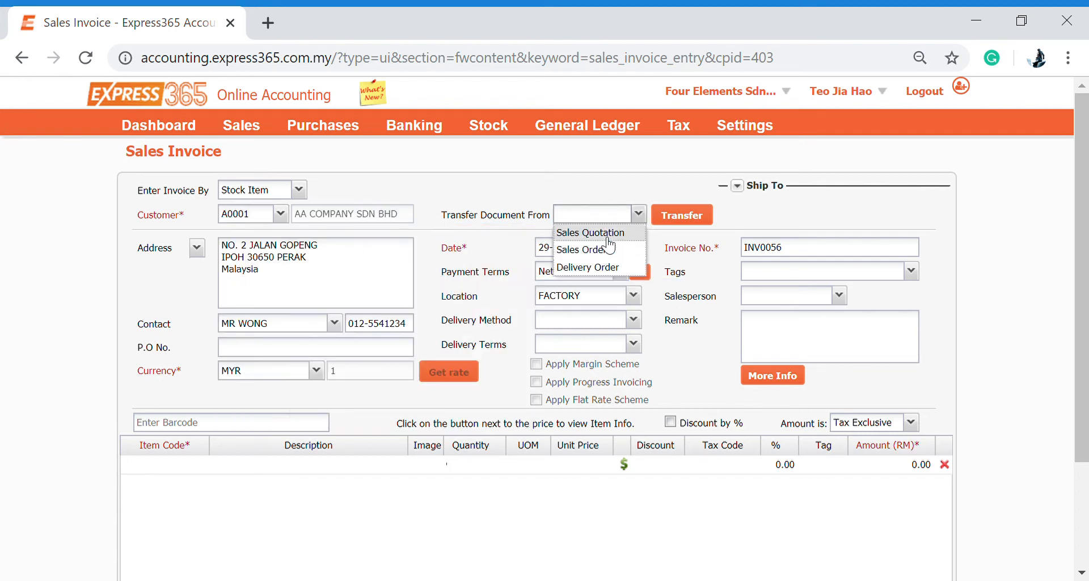
{"action": "left_click", "coordinate": [602, 232]}
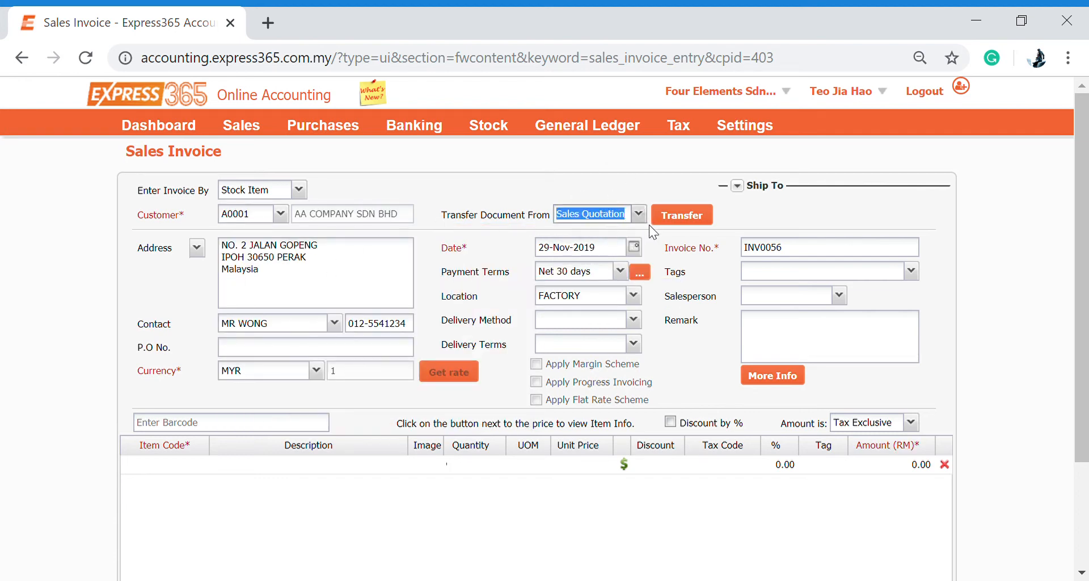
{"action": "left_click", "coordinate": [682, 221]}
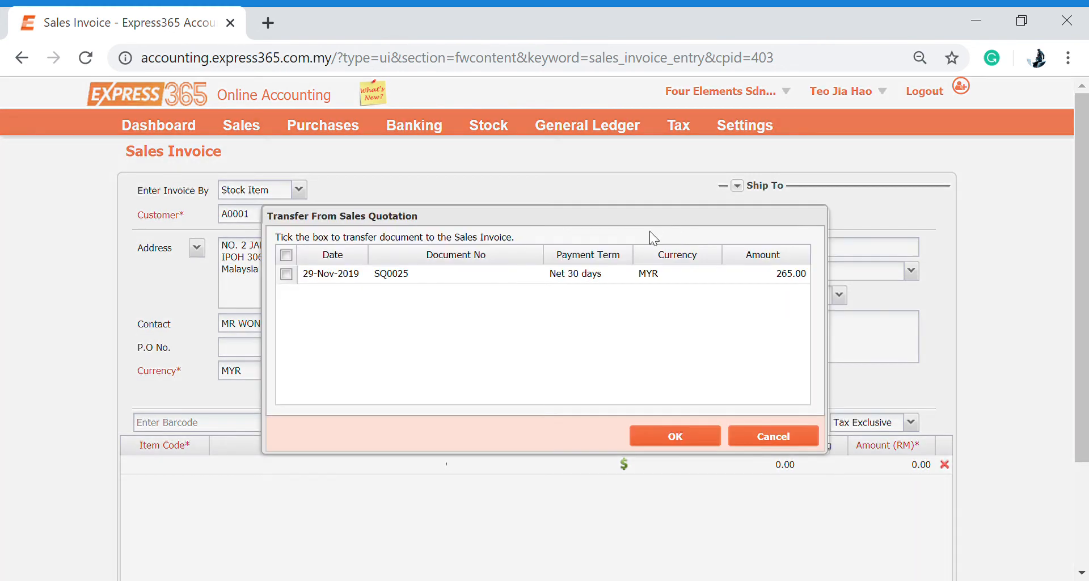
{"action": "left_click", "coordinate": [399, 279]}
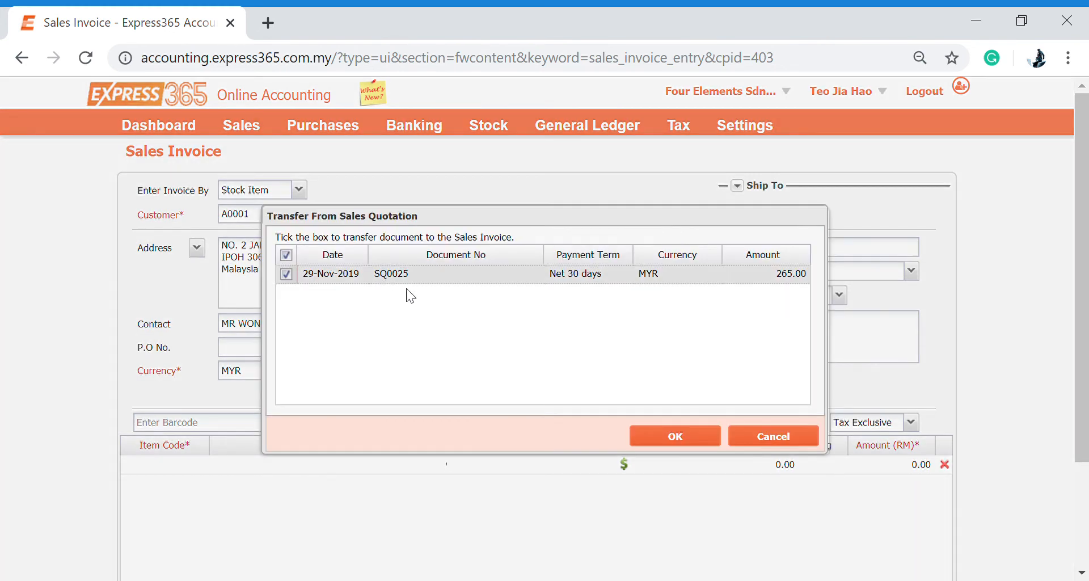
{"action": "left_click", "coordinate": [663, 445]}
Confirm the SQ0025 transfer so its H002 line at 250.00 fills the invoice.
{"action": "scroll", "coordinate": [499, 339], "scroll_direction": "down", "scroll_amount": 3}
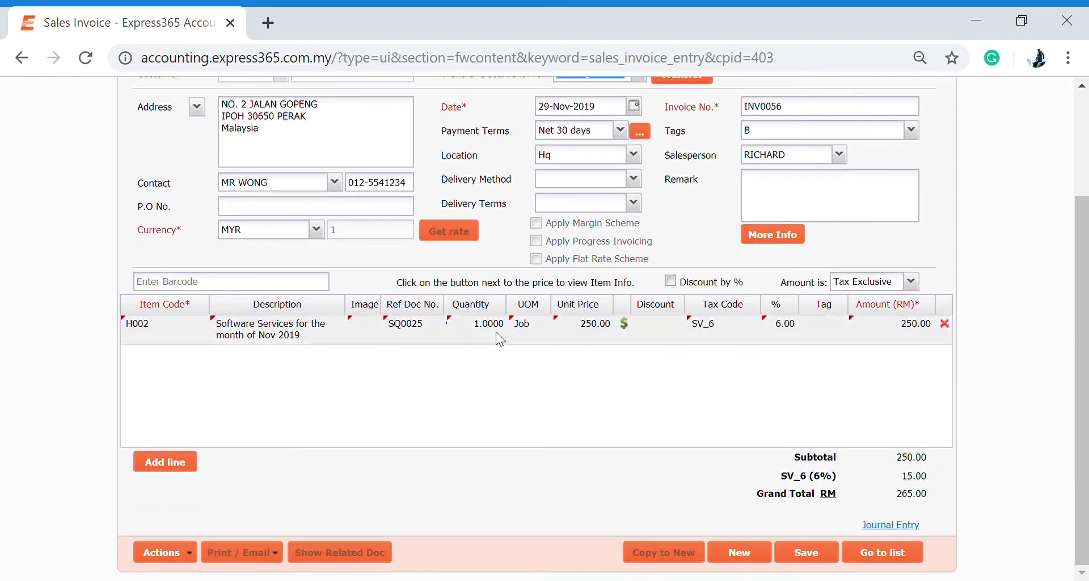
{"action": "scroll", "coordinate": [627, 432], "scroll_direction": "up", "scroll_amount": 3}
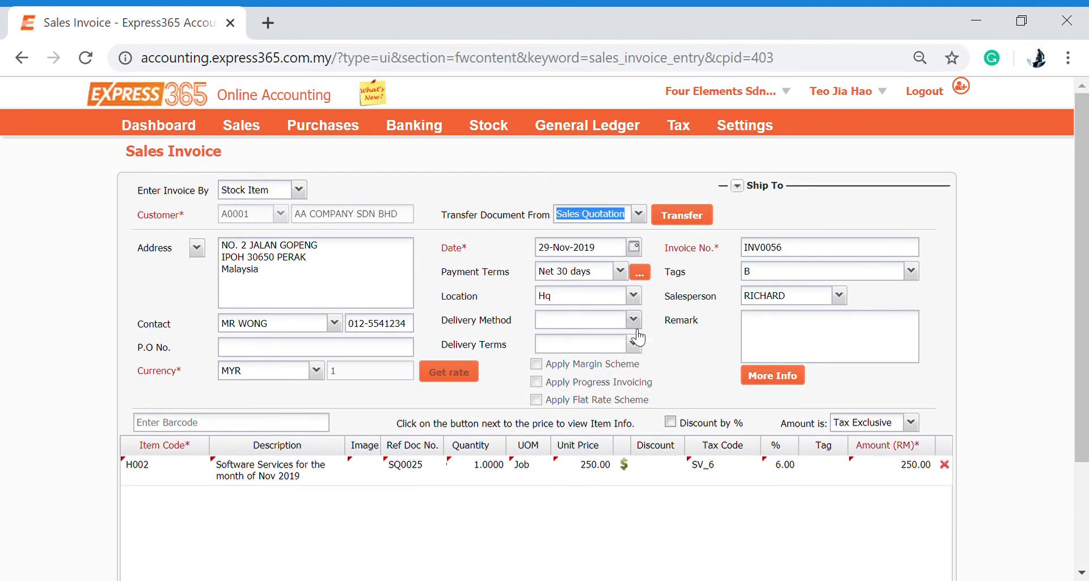
{"action": "left_click", "coordinate": [573, 333]}
{"action": "left_click", "coordinate": [593, 324]}
{"action": "left_click", "coordinate": [731, 334]}
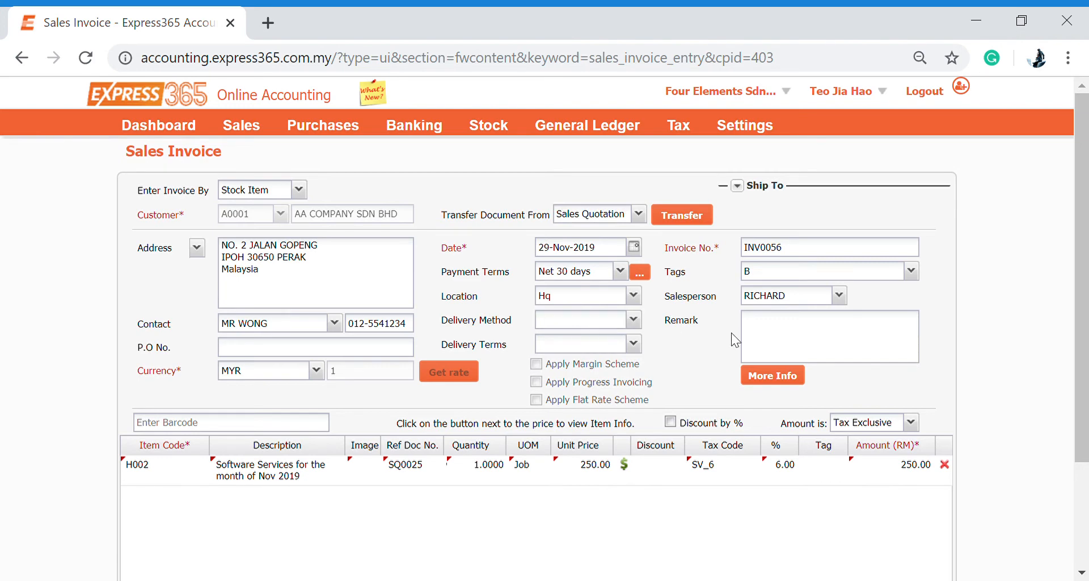
Save invoice INV0056 with its 265.00 total.
{"action": "scroll", "coordinate": [731, 333], "scroll_direction": "down", "scroll_amount": 3}
{"action": "left_click", "coordinate": [793, 554]}
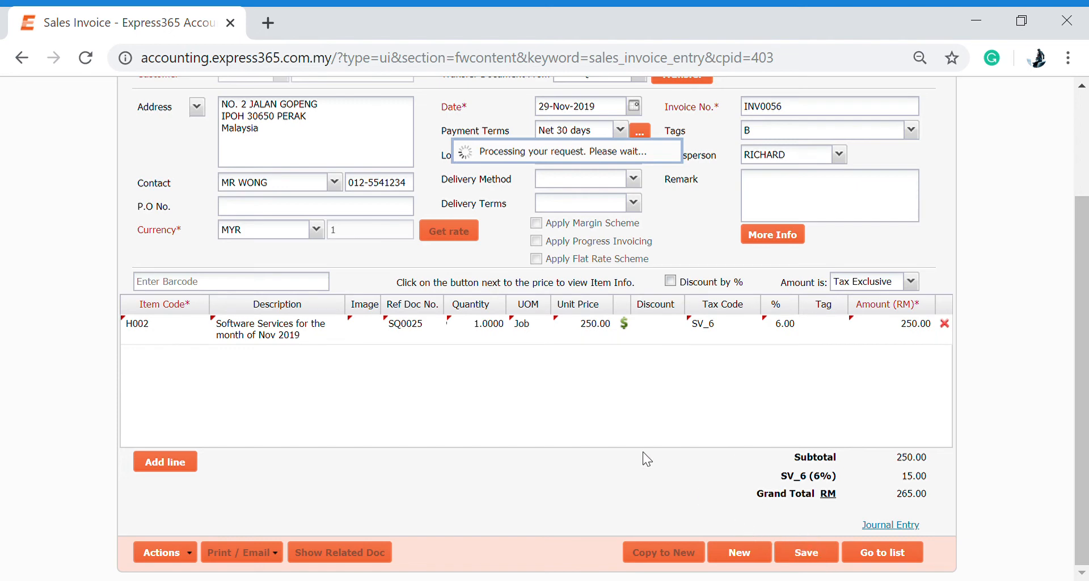
{"action": "scroll", "coordinate": [643, 463], "scroll_direction": "down", "scroll_amount": 2}
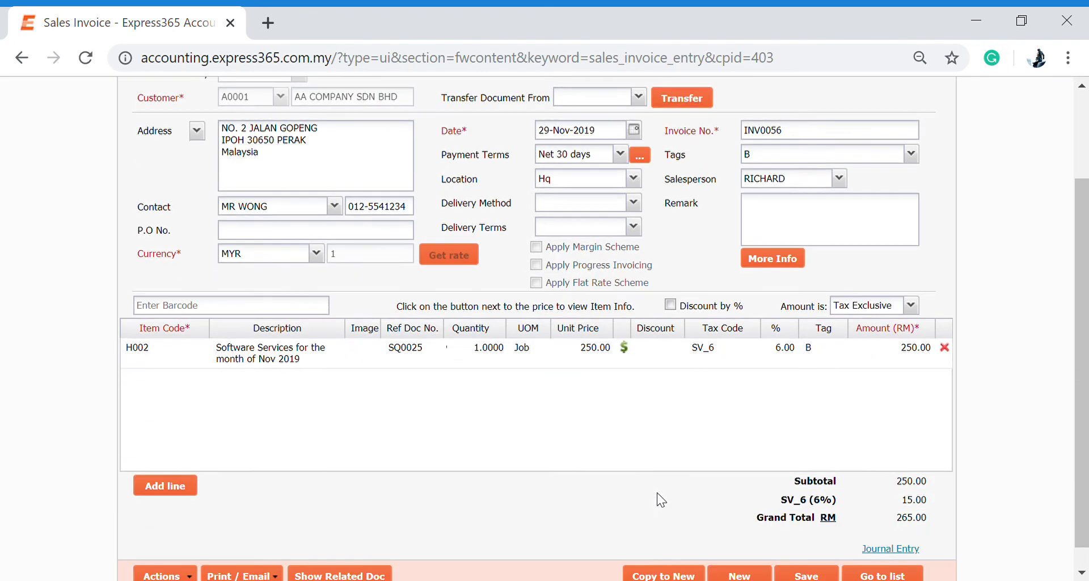
{"action": "scroll", "coordinate": [658, 494], "scroll_direction": "down", "scroll_amount": 1}
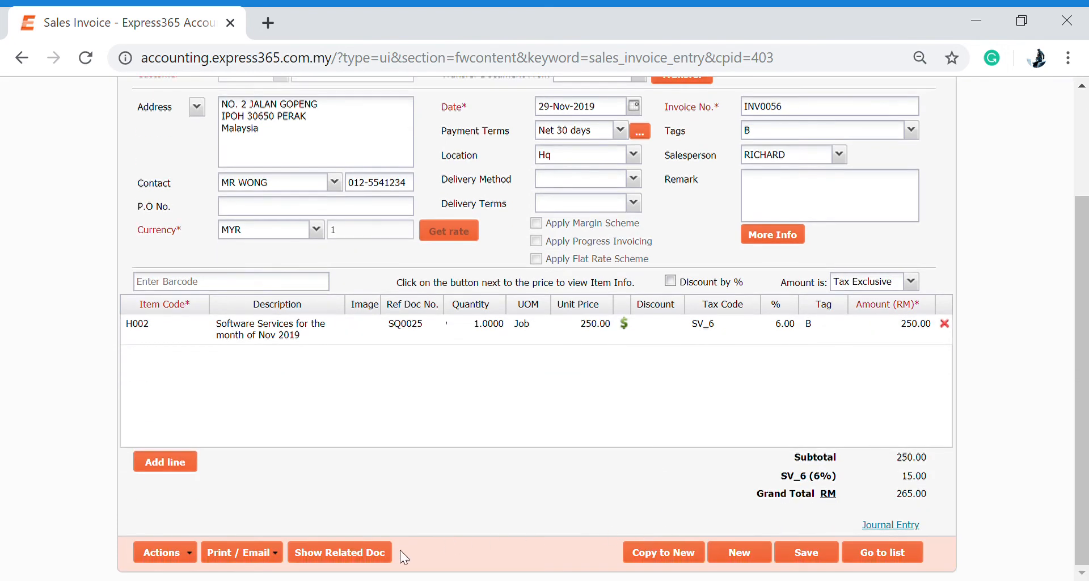
{"action": "left_click", "coordinate": [269, 561]}
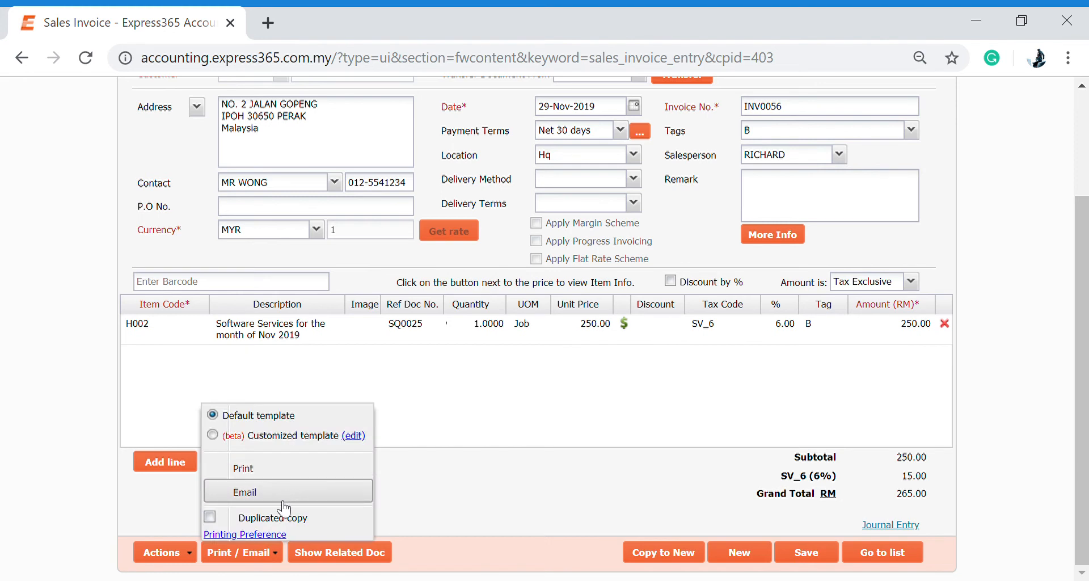
Print INV0056 to PDF via Print / Email, review the downloaded PDF, then close it.
{"action": "left_click", "coordinate": [586, 452]}
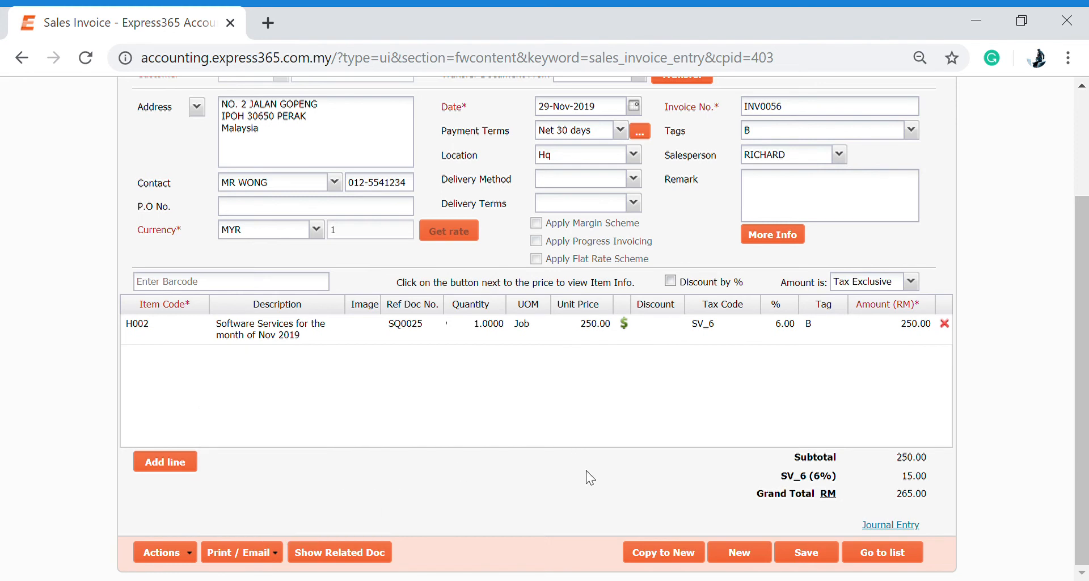
{"action": "left_click", "coordinate": [268, 556]}
{"action": "left_click", "coordinate": [287, 472]}
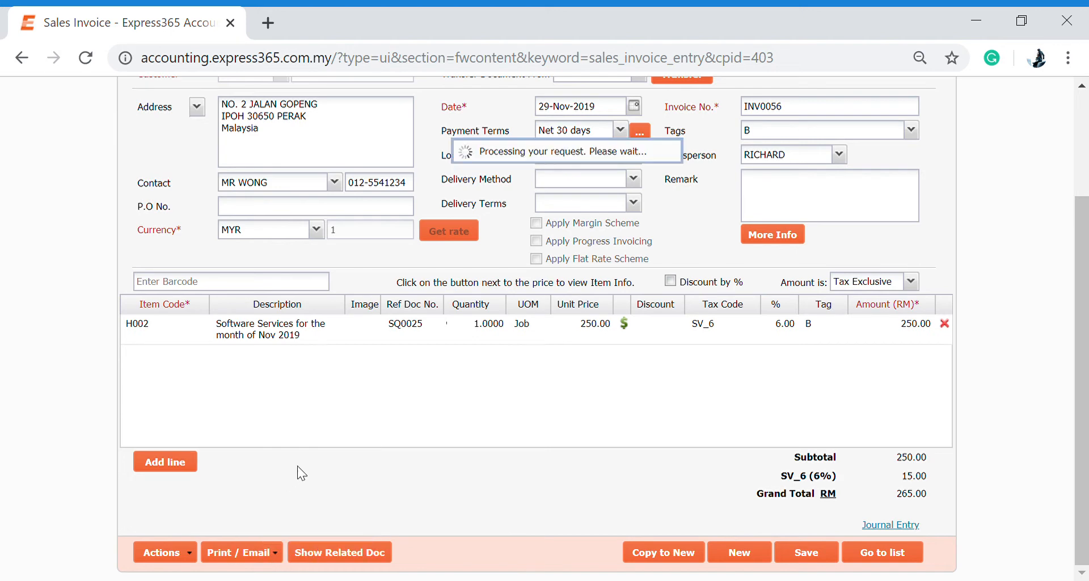
{"action": "left_click", "coordinate": [151, 553]}
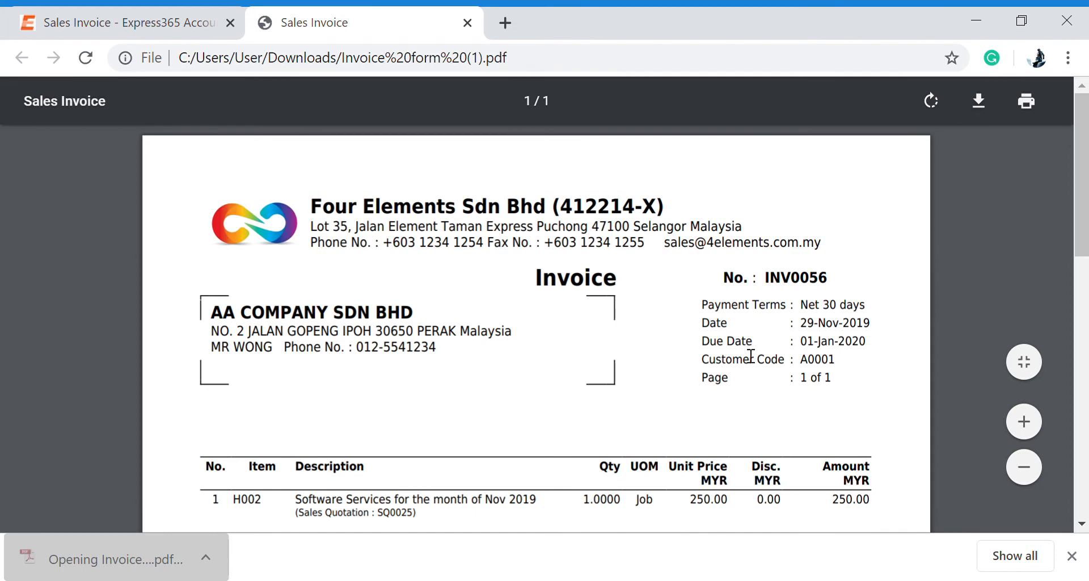
{"action": "scroll", "coordinate": [757, 359], "scroll_direction": "down", "scroll_amount": 10}
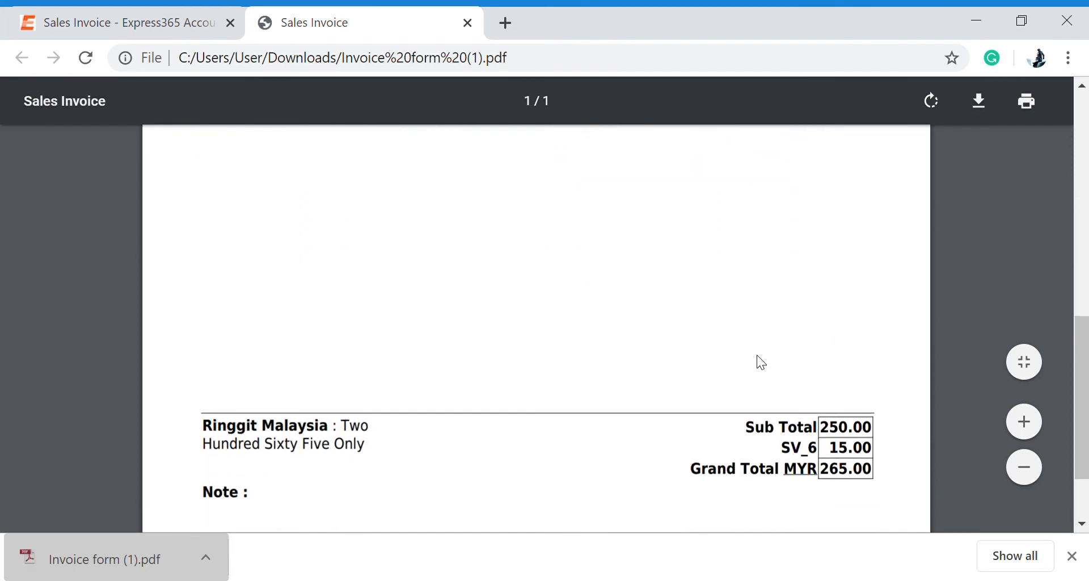
{"action": "scroll", "coordinate": [759, 366], "scroll_direction": "up", "scroll_amount": 10}
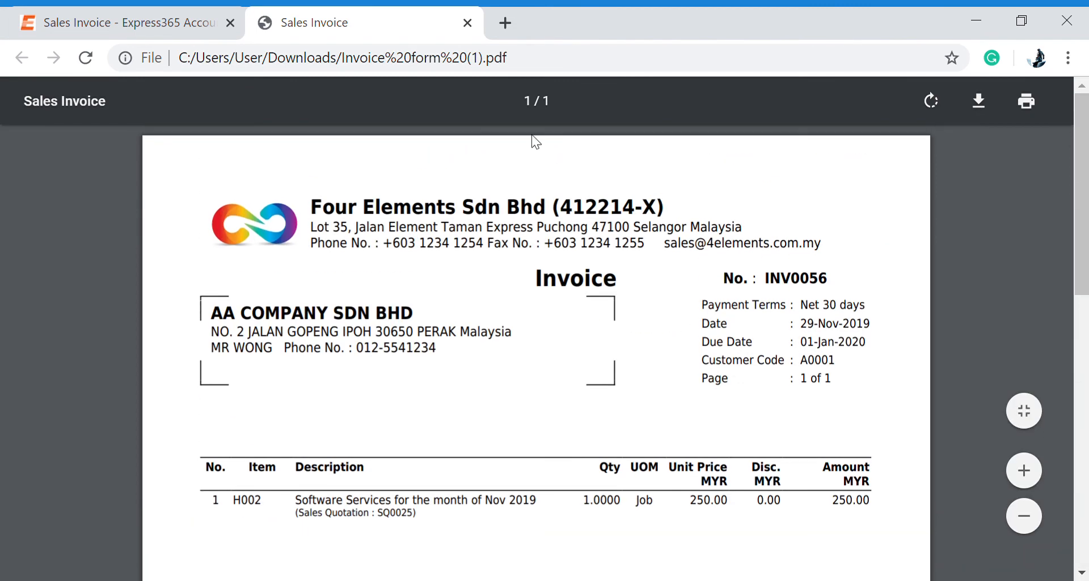
{"action": "left_click", "coordinate": [468, 23]}
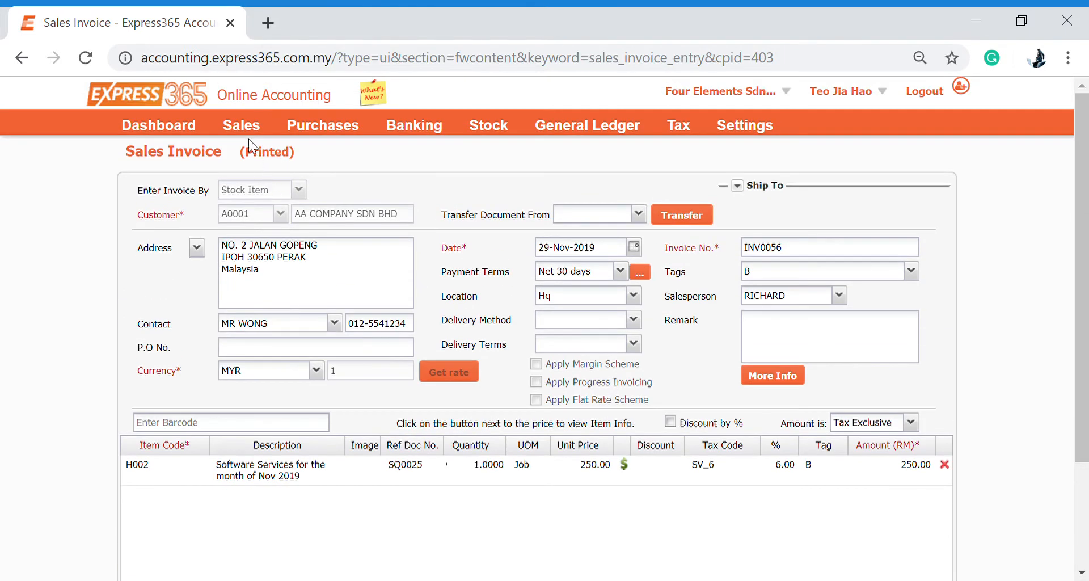
Open the List of Sales Quotations to check SQ0025 shows Fully Transferred.
{"action": "mouse_move", "coordinate": [252, 138]}
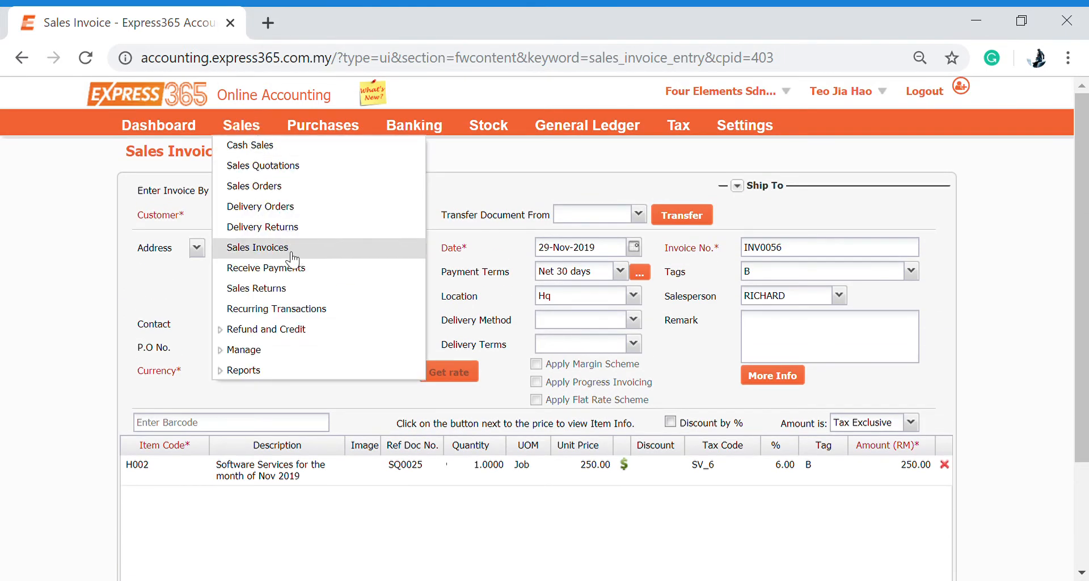
{"action": "left_click", "coordinate": [314, 165]}
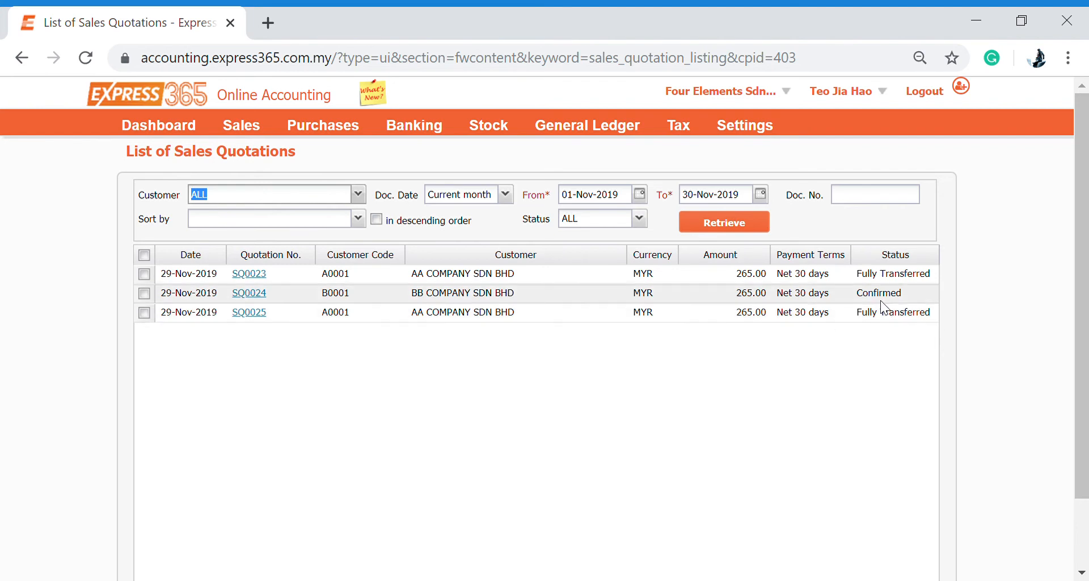
{"action": "left_click", "coordinate": [239, 124]}
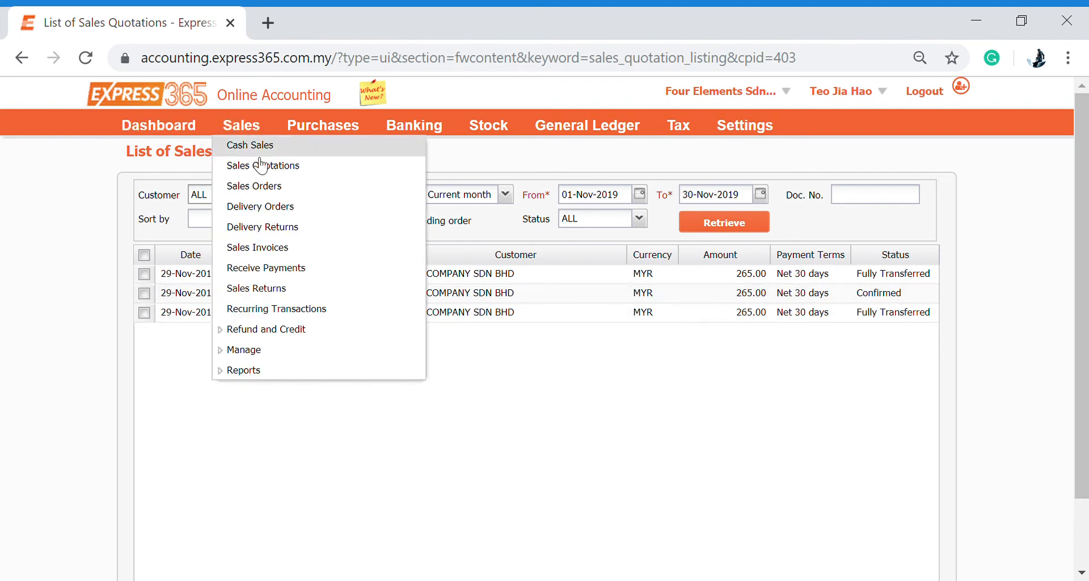
{"action": "left_click", "coordinate": [263, 378]}
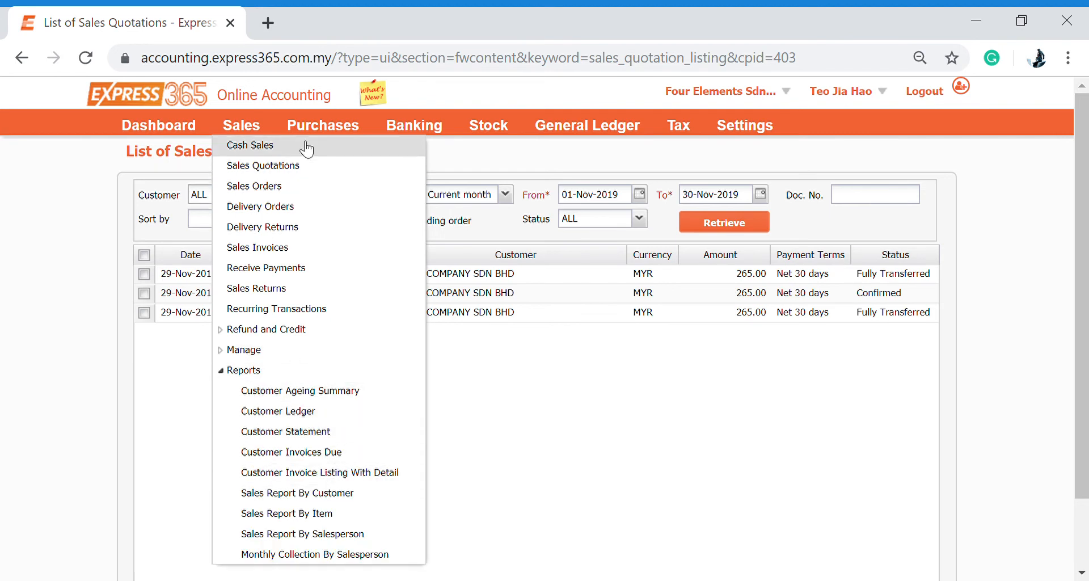
{"action": "mouse_move", "coordinate": [315, 128]}
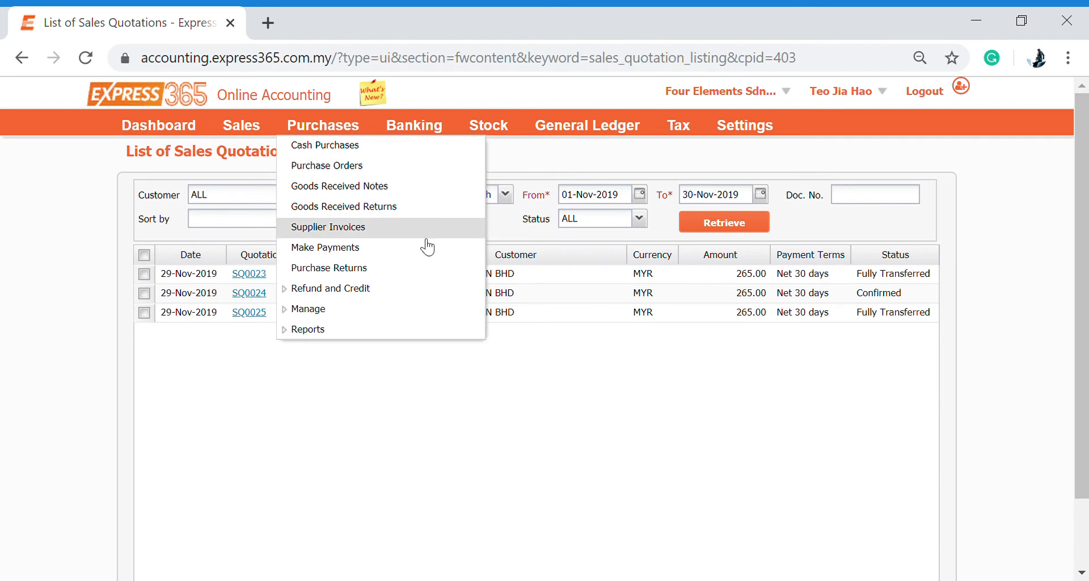
{"action": "left_click", "coordinate": [404, 330]}
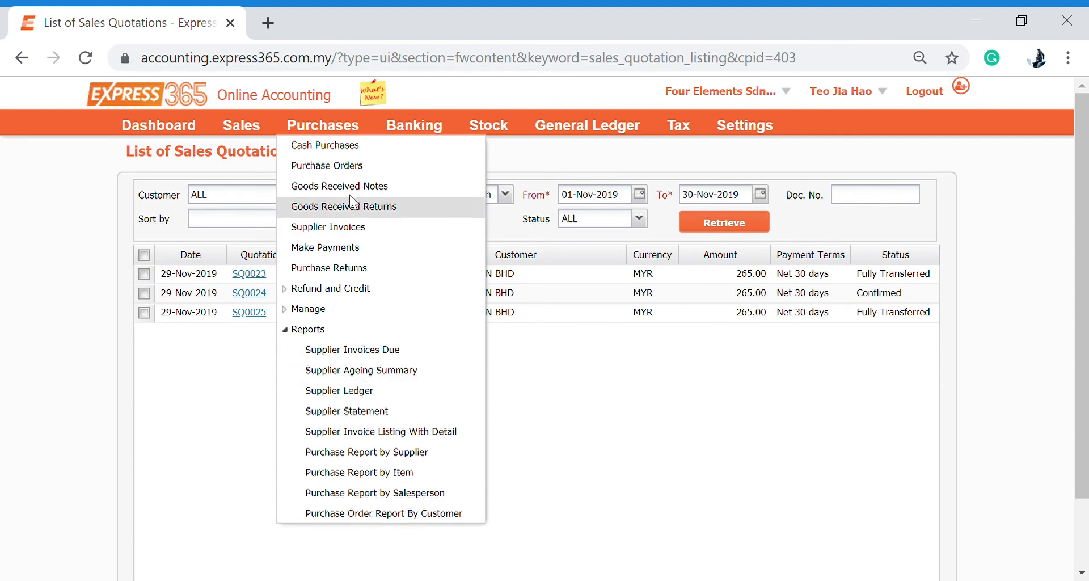
{"action": "mouse_move", "coordinate": [409, 131]}
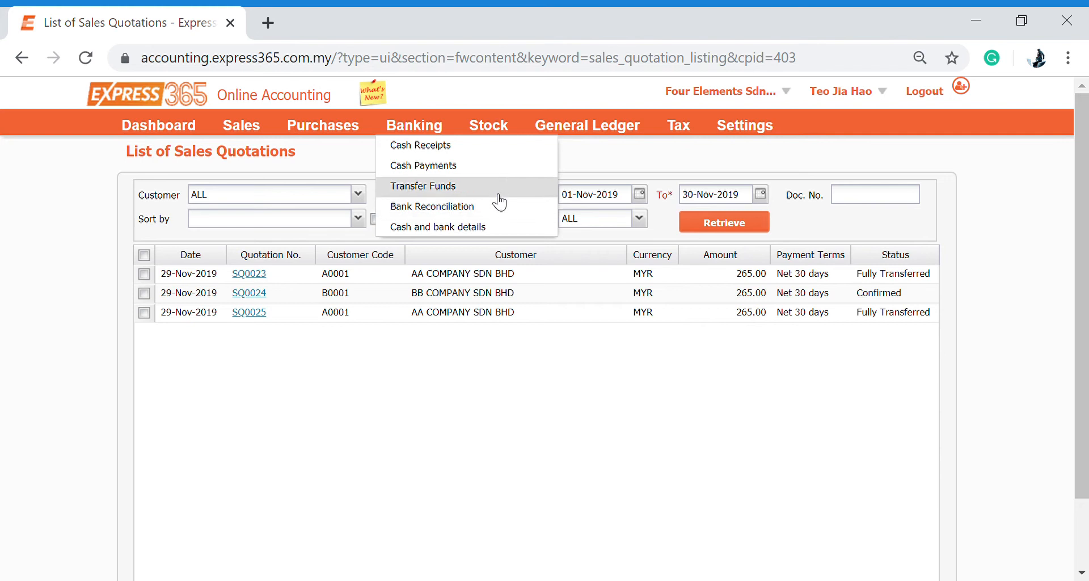
{"action": "mouse_move", "coordinate": [504, 133]}
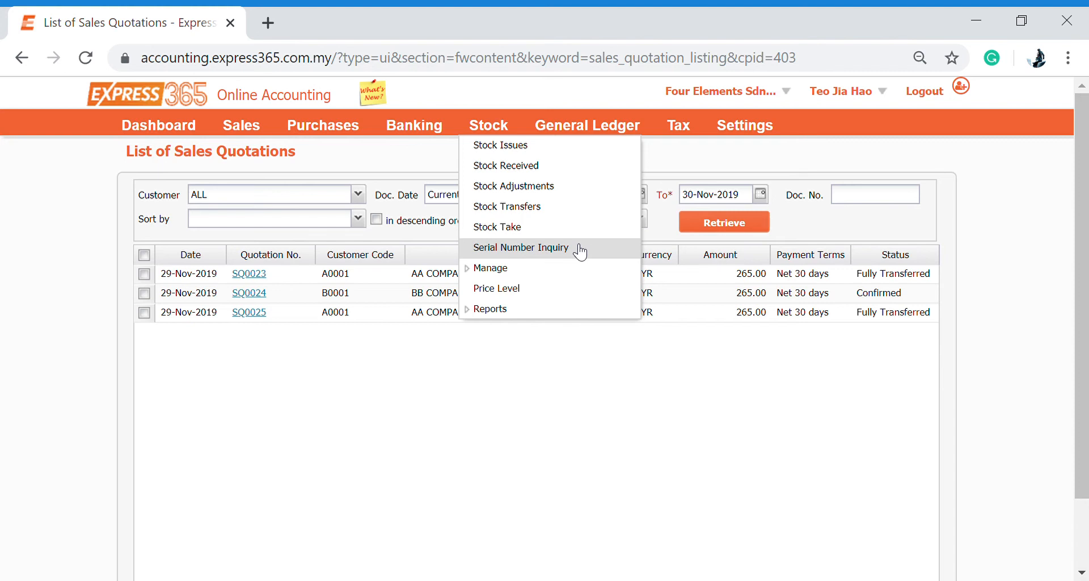
Open the 183-item List of Stock Items under Stock > Manage, scroll through it, and start a new item.
{"action": "left_click", "coordinate": [596, 268]}
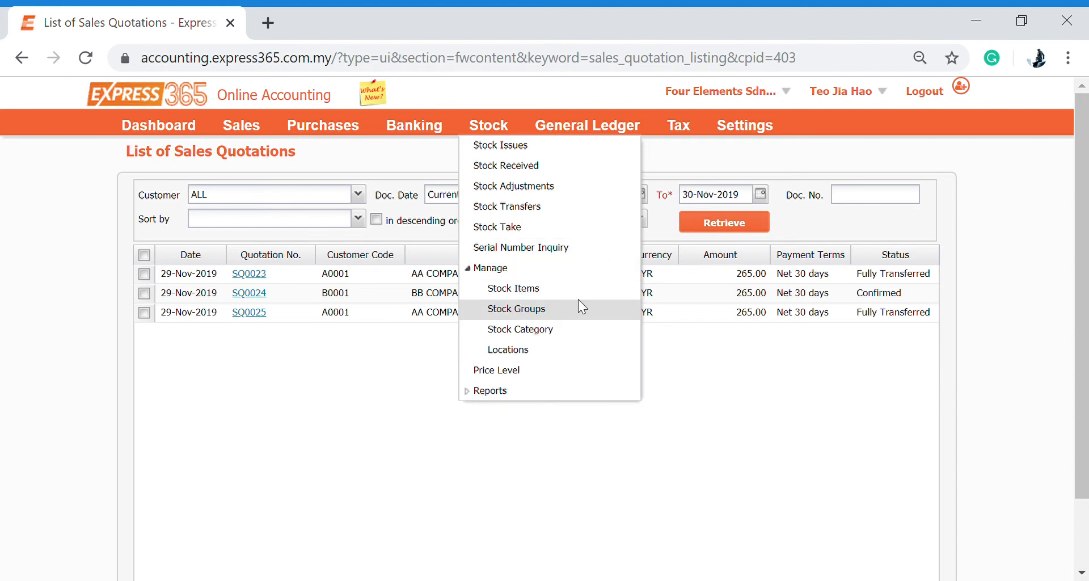
{"action": "left_click", "coordinate": [574, 298]}
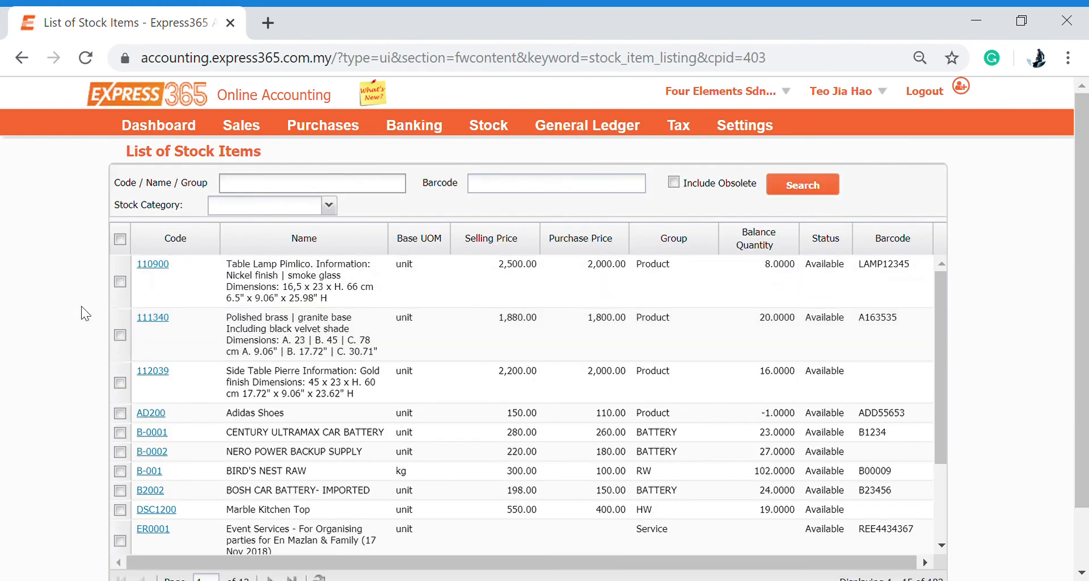
{"action": "scroll", "coordinate": [80, 305], "scroll_direction": "down", "scroll_amount": 2}
{"action": "scroll", "coordinate": [359, 344], "scroll_direction": "down", "scroll_amount": 2}
{"action": "scroll", "coordinate": [370, 366], "scroll_direction": "up", "scroll_amount": 2}
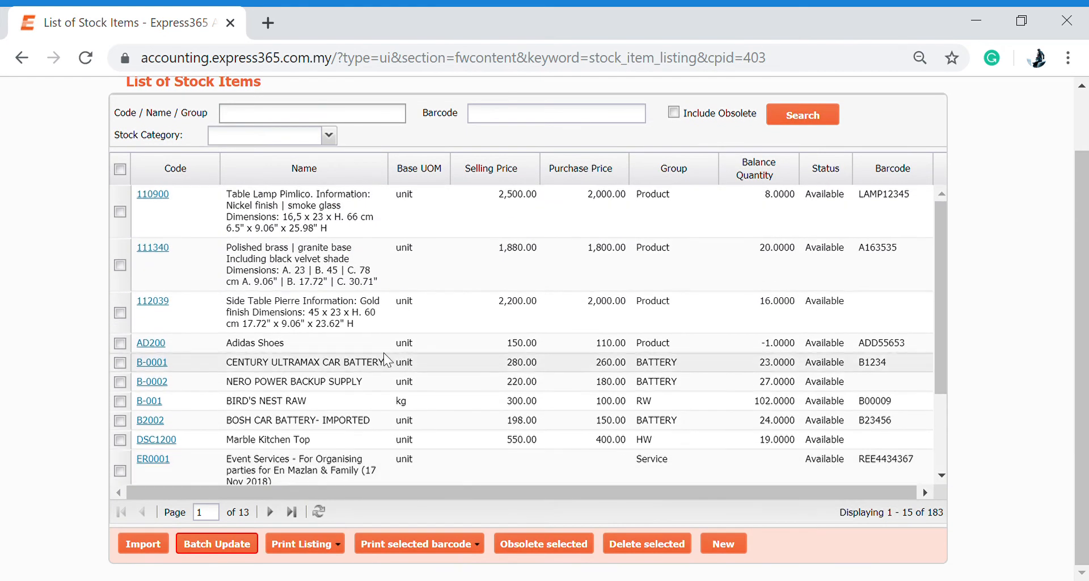
{"action": "scroll", "coordinate": [461, 374], "scroll_direction": "down", "scroll_amount": 2}
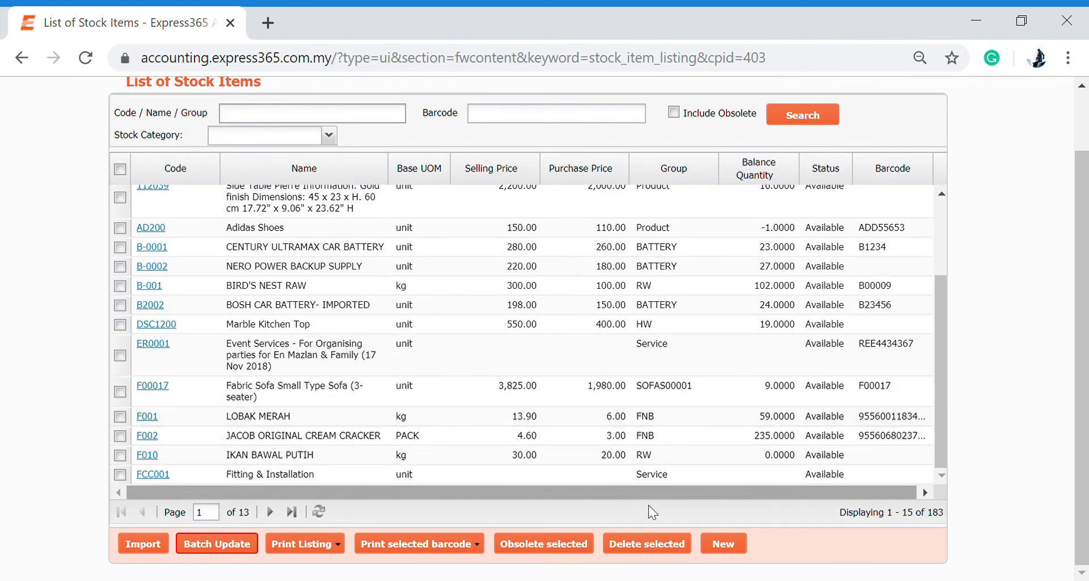
{"action": "left_click", "coordinate": [724, 558]}
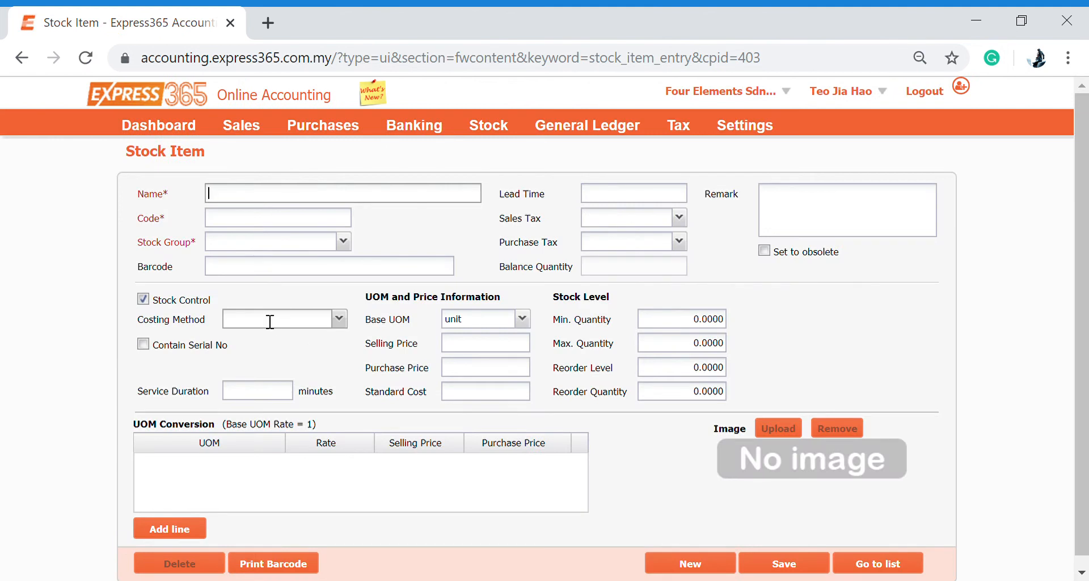
{"action": "type", "text": "iPhone"}
{"action": "type", "text": "Apple "}
{"action": "type", "text": " 11 Pro"}
{"action": "left_click", "coordinate": [304, 225]}
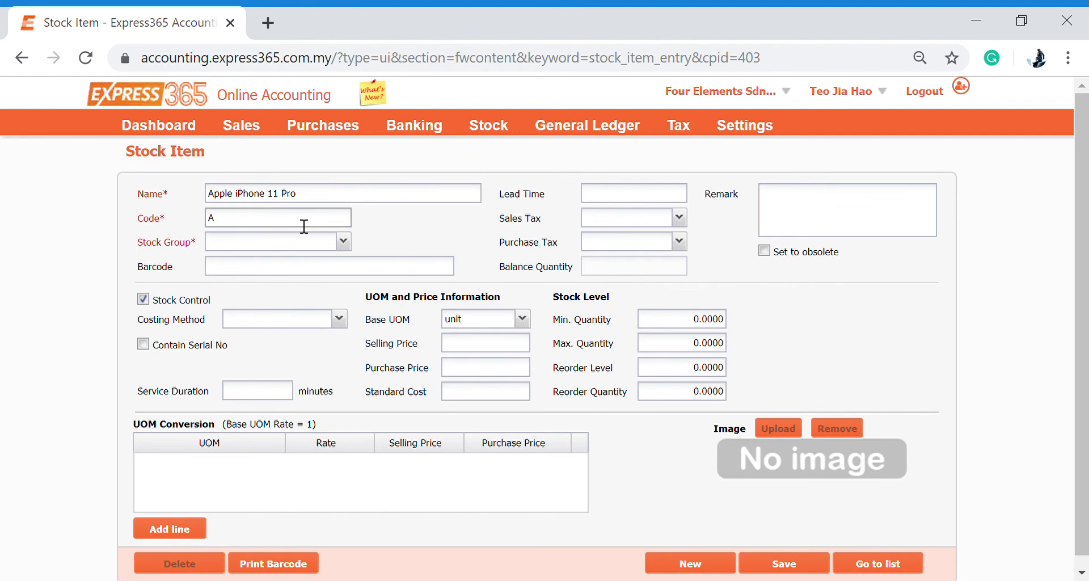
{"action": "type", "text": "Apple11"}
{"action": "left_click", "coordinate": [344, 242]}
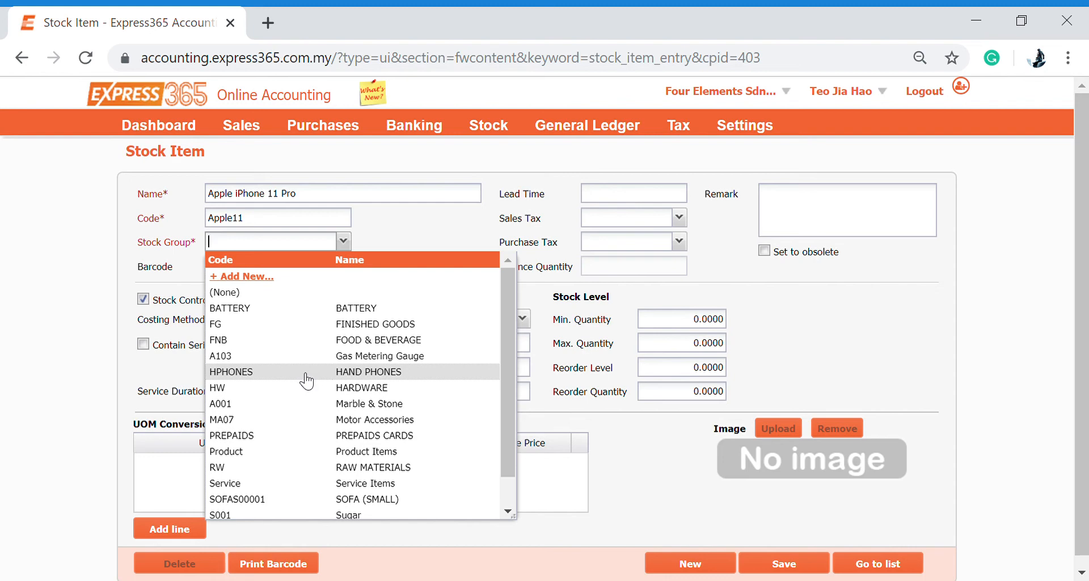
{"action": "left_click", "coordinate": [265, 278]}
{"action": "left_click", "coordinate": [635, 437]}
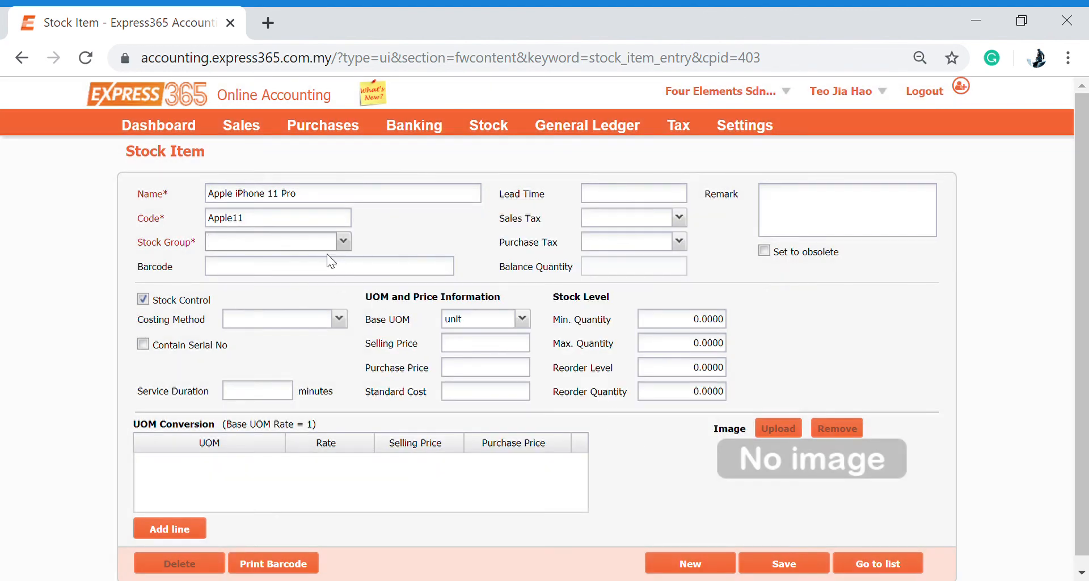
{"action": "left_click", "coordinate": [343, 241]}
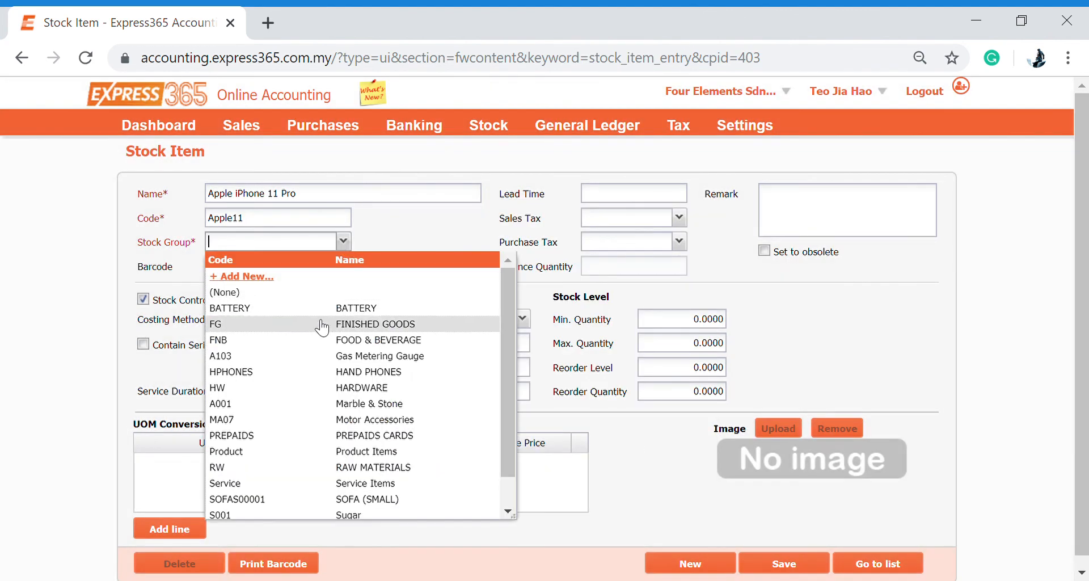
{"action": "left_click", "coordinate": [316, 371]}
{"action": "left_click", "coordinate": [240, 272]}
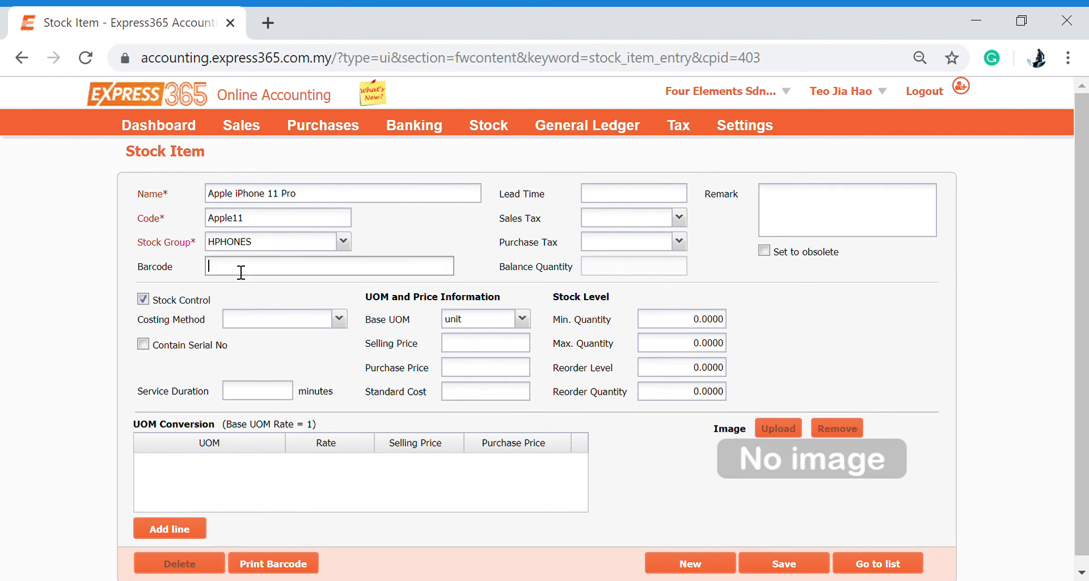
{"action": "type", "text": "1254124416"}
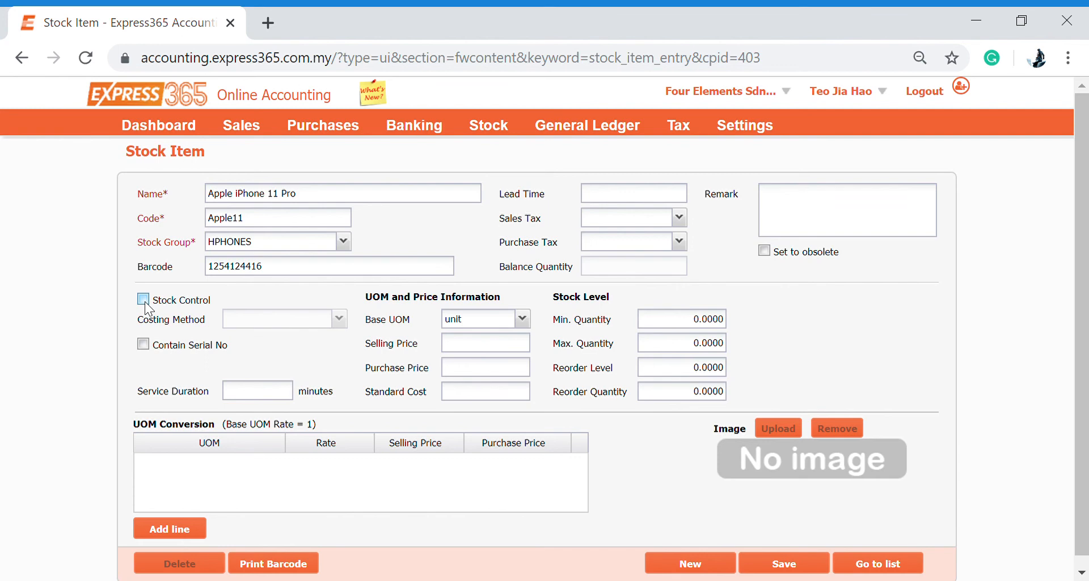
Enable stock control, choose Fixed Cost, set selling 5,900.00, purchase and standard cost 5,700.00, and save.
{"action": "left_click", "coordinate": [144, 299]}
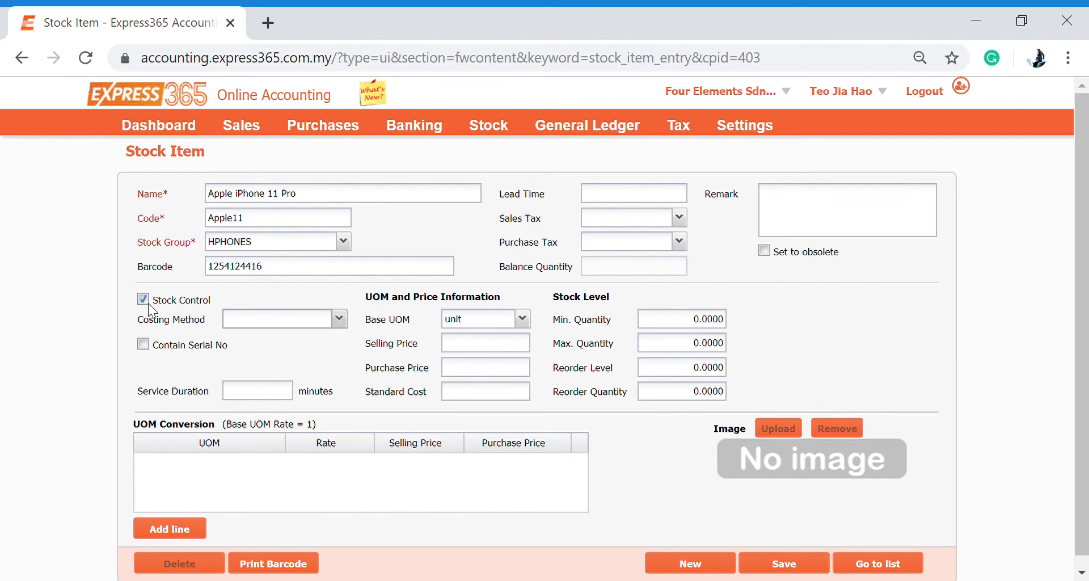
{"action": "left_click", "coordinate": [340, 323]}
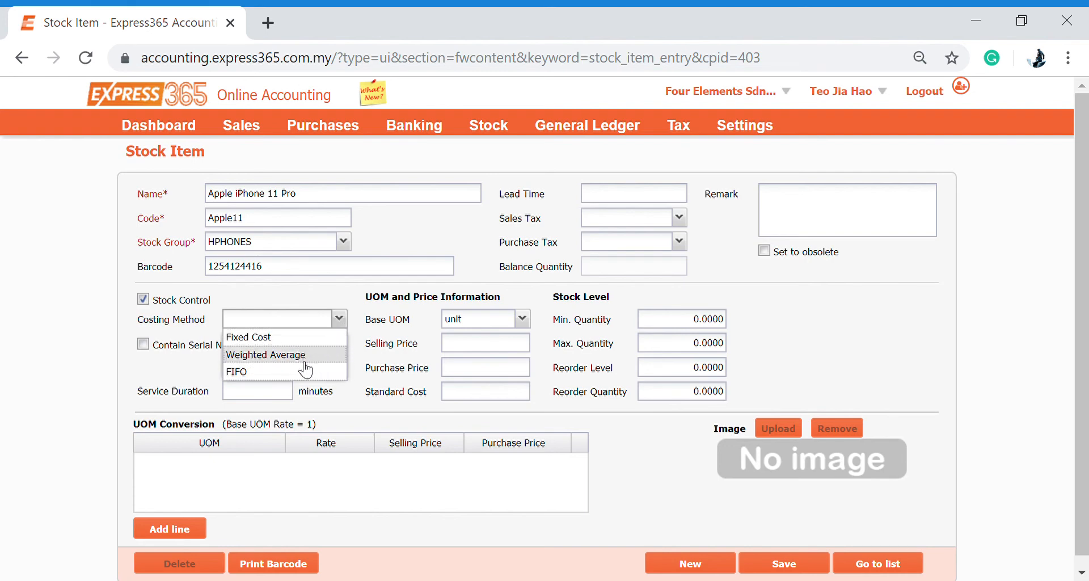
{"action": "left_click", "coordinate": [289, 338]}
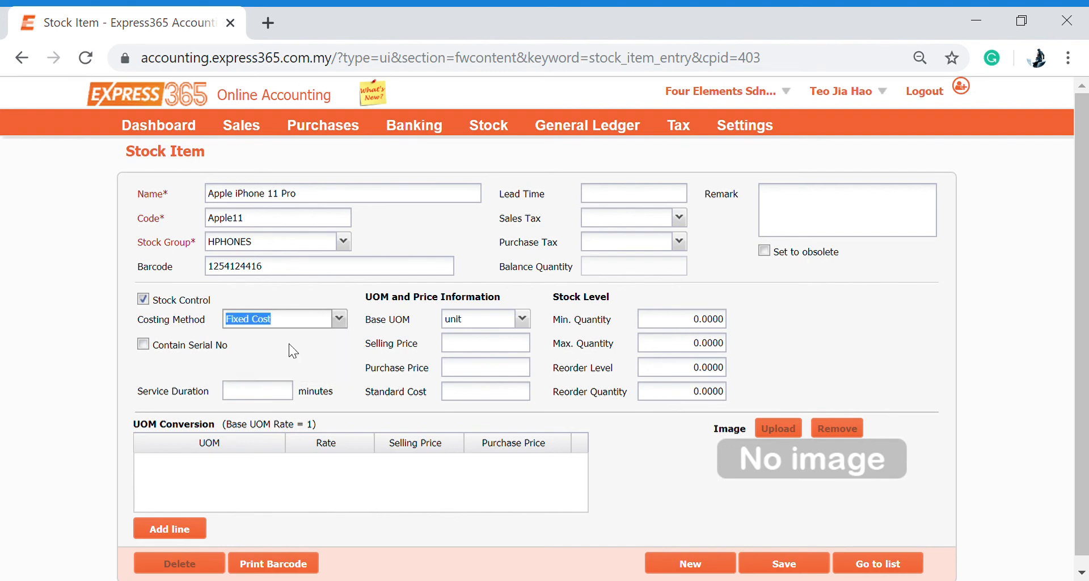
{"action": "left_click", "coordinate": [511, 347]}
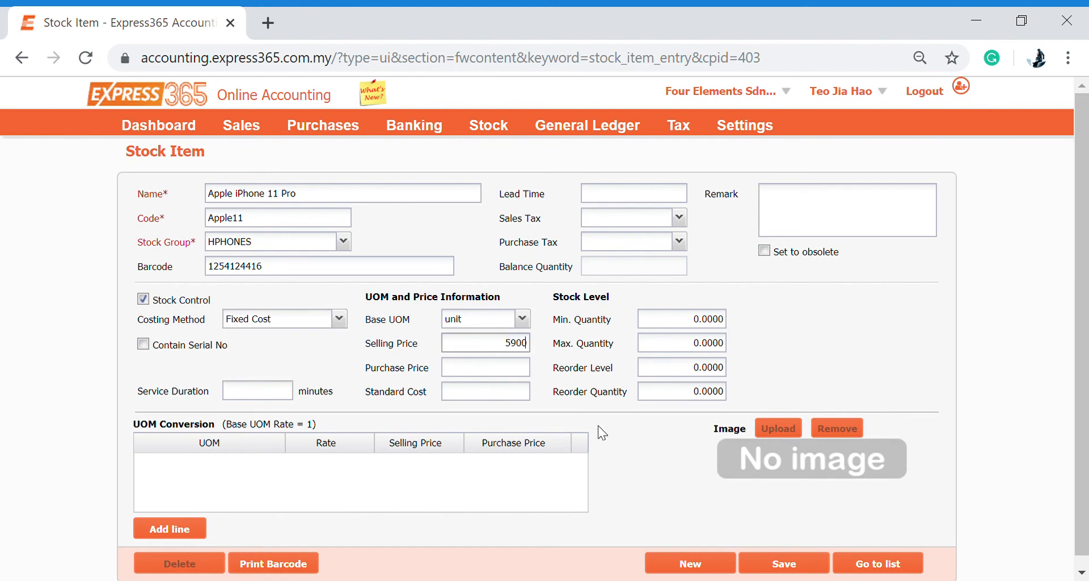
{"action": "key", "text": "Tab"}
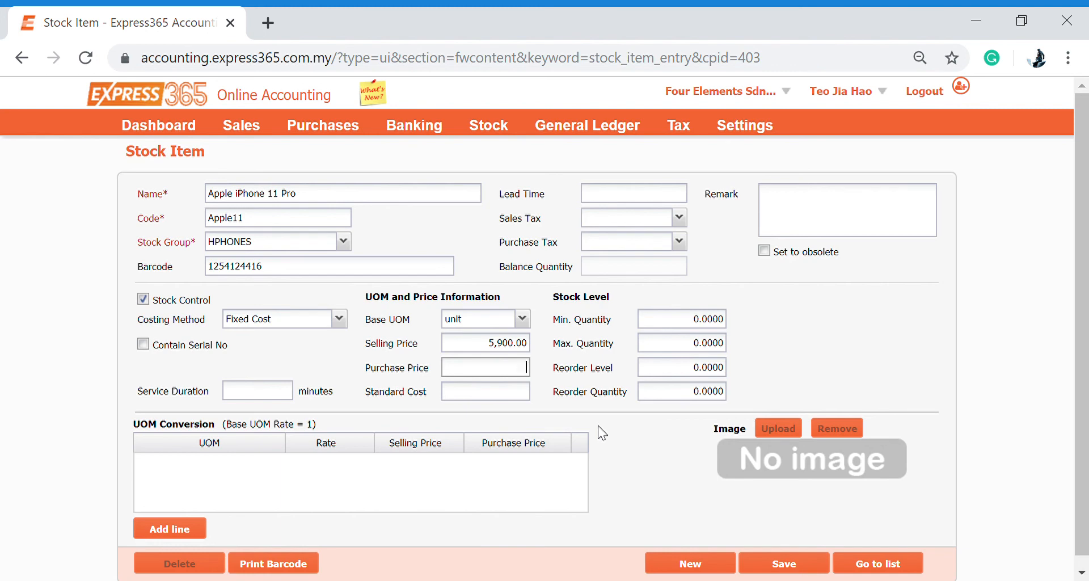
{"action": "type", "text": "5,700"}
{"action": "key", "text": "Tab"}
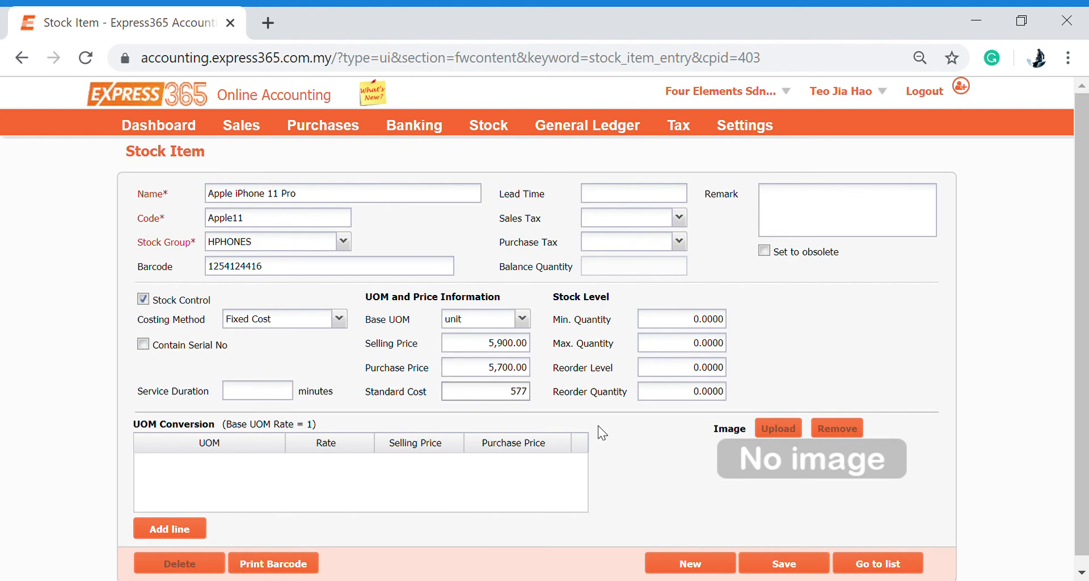
{"action": "type", "text": "5,700"}
{"action": "left_click", "coordinate": [683, 464]}
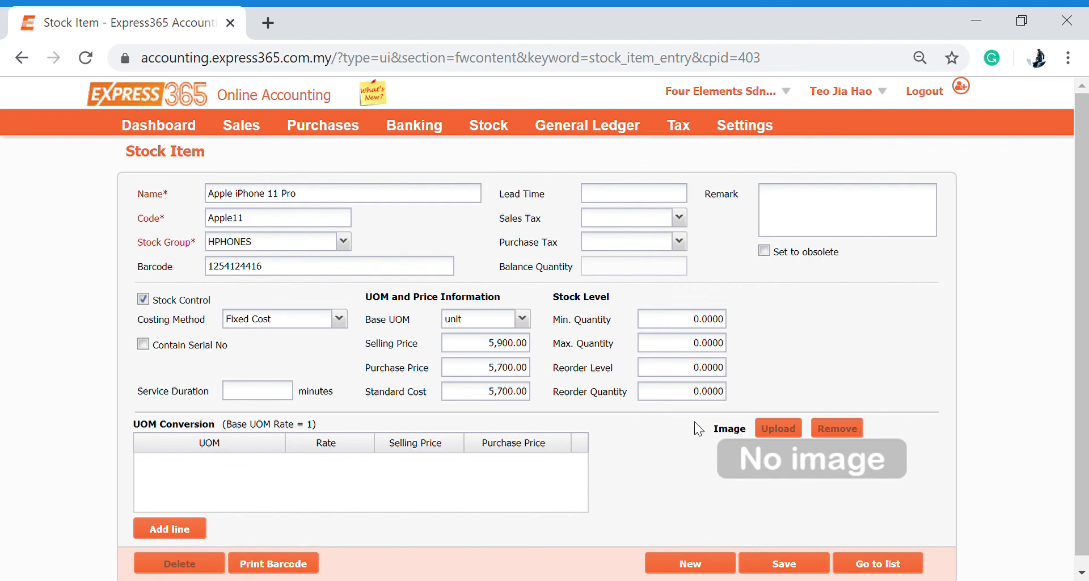
{"action": "scroll", "coordinate": [764, 526], "scroll_direction": "down", "scroll_amount": 1}
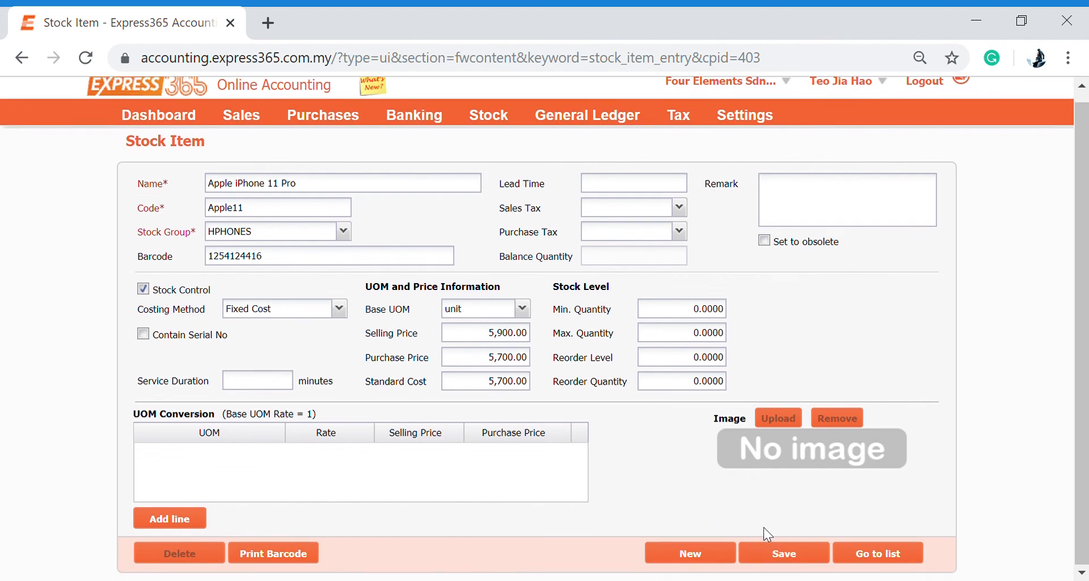
{"action": "left_click", "coordinate": [786, 553]}
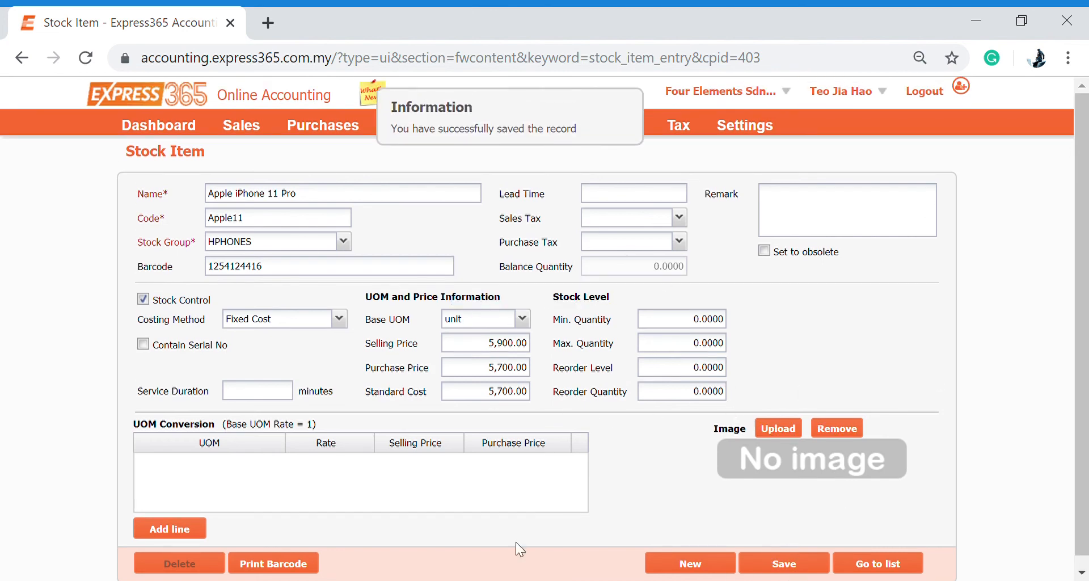
Upload iphone-11-pro-select-2019-family.jpg as the item's image and save the stock item.
{"action": "left_click", "coordinate": [745, 125]}
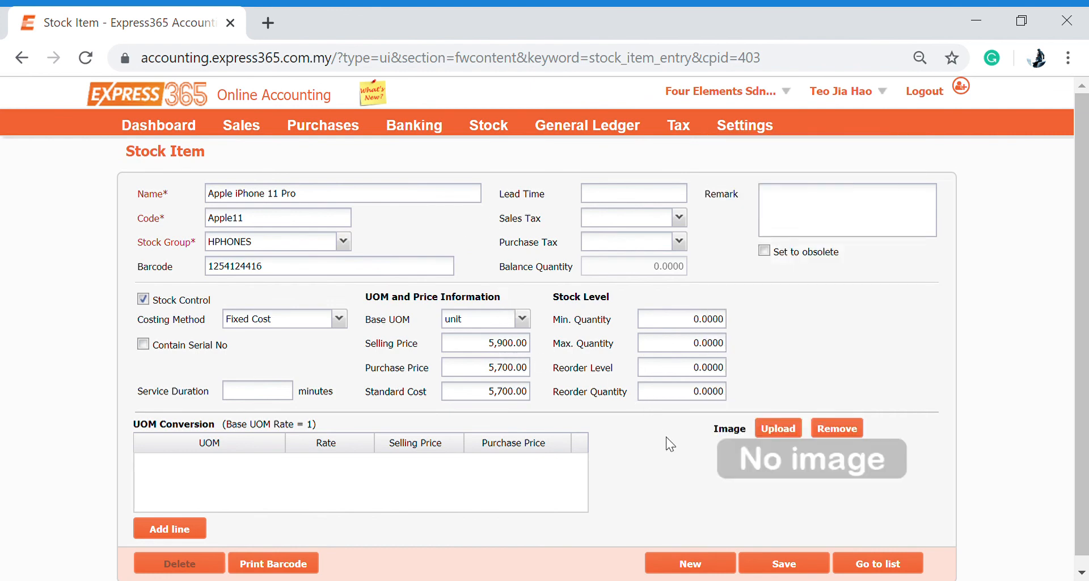
{"action": "left_click", "coordinate": [778, 431]}
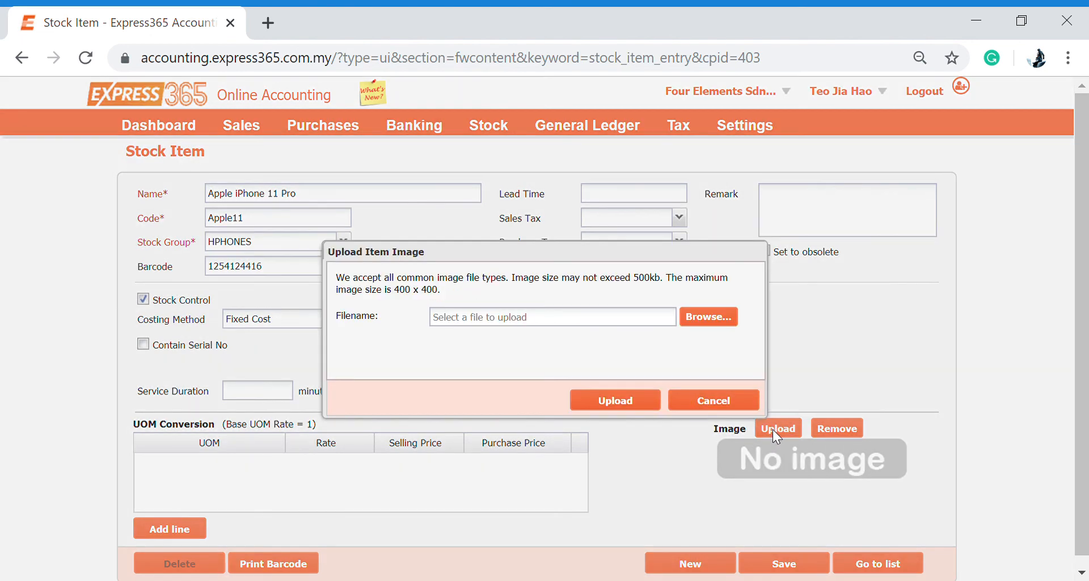
{"action": "left_click", "coordinate": [701, 325]}
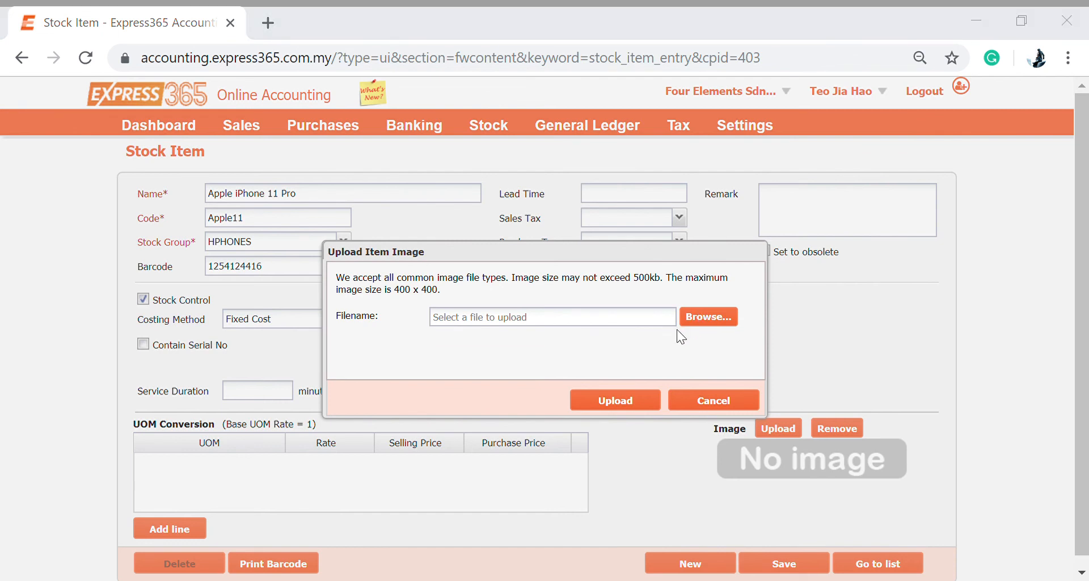
{"action": "double_click", "coordinate": [352, 149]}
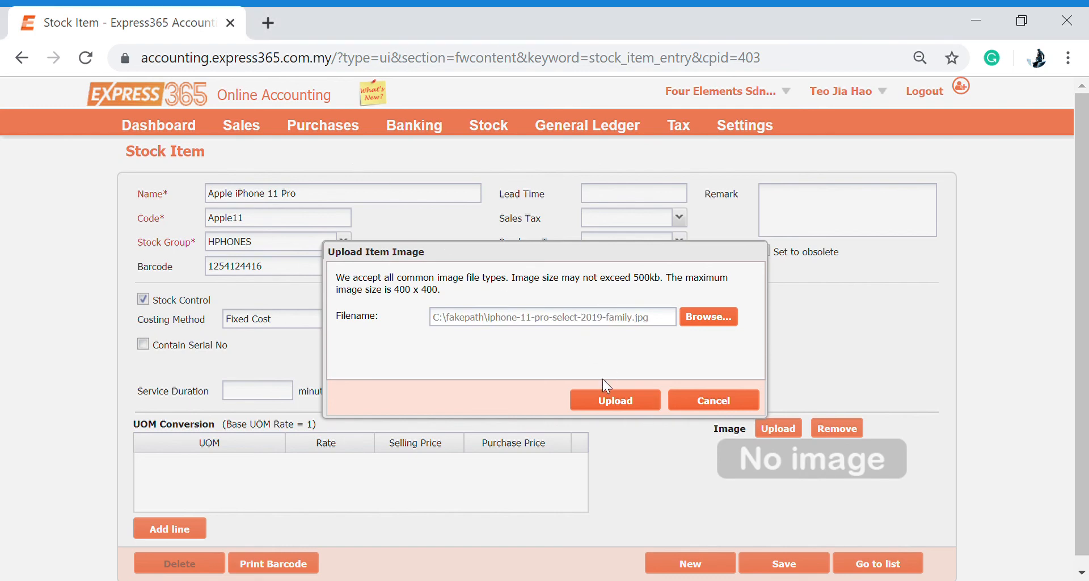
{"action": "left_click", "coordinate": [604, 397]}
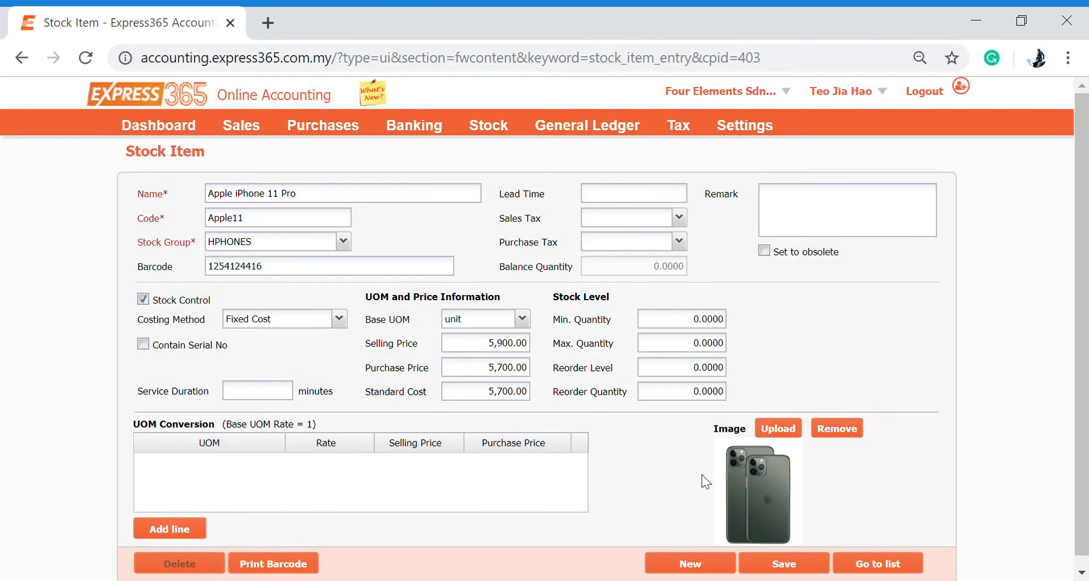
{"action": "scroll", "coordinate": [826, 499], "scroll_direction": "down", "scroll_amount": 1}
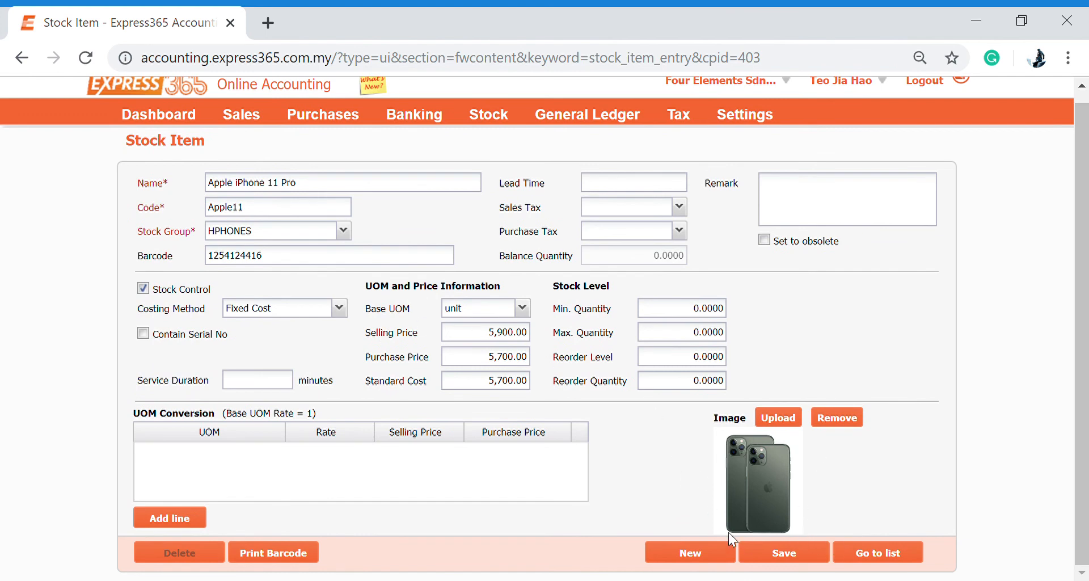
{"action": "left_click", "coordinate": [781, 555]}
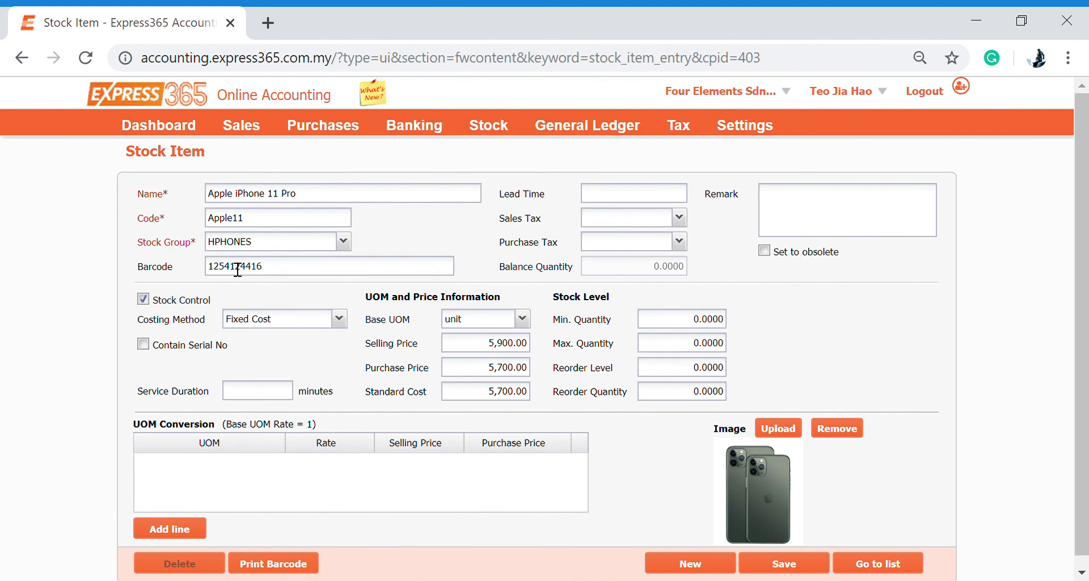
Export the item's barcode label to Barcode.pdf, view it, then close the PDF.
{"action": "left_click", "coordinate": [291, 564]}
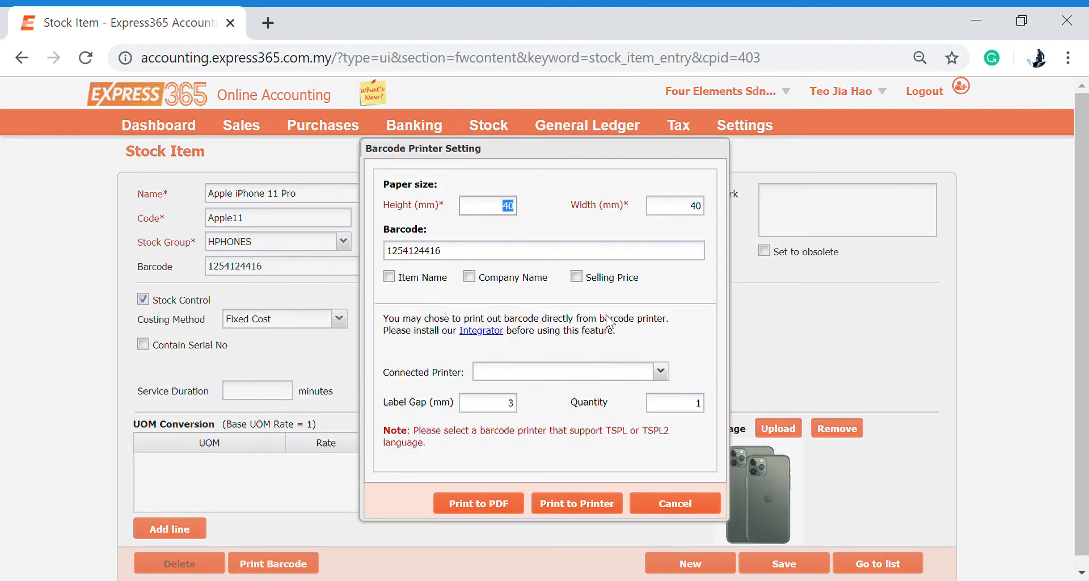
{"action": "left_click", "coordinate": [489, 506]}
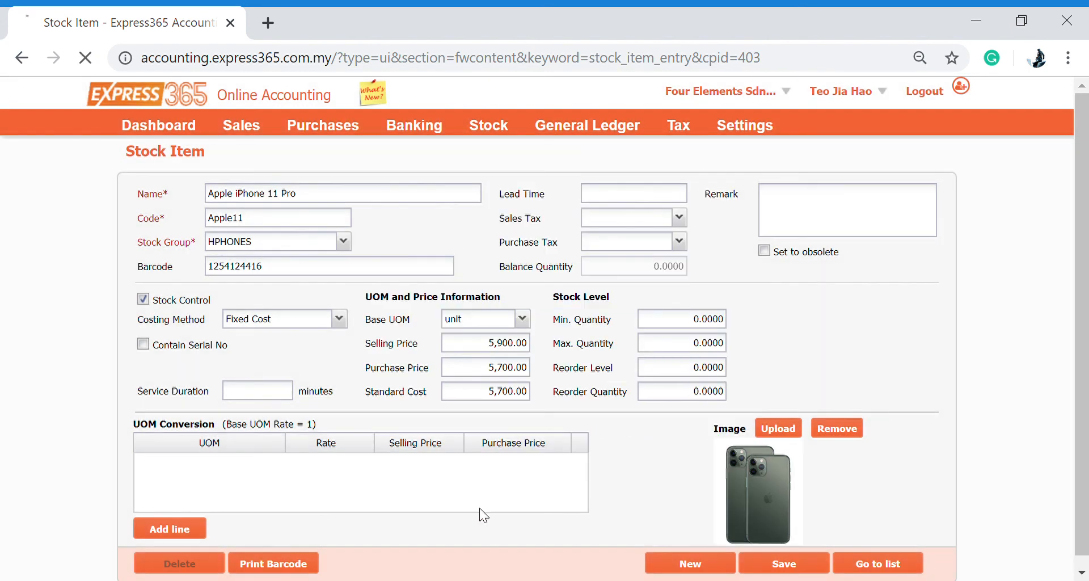
{"action": "left_click", "coordinate": [114, 557]}
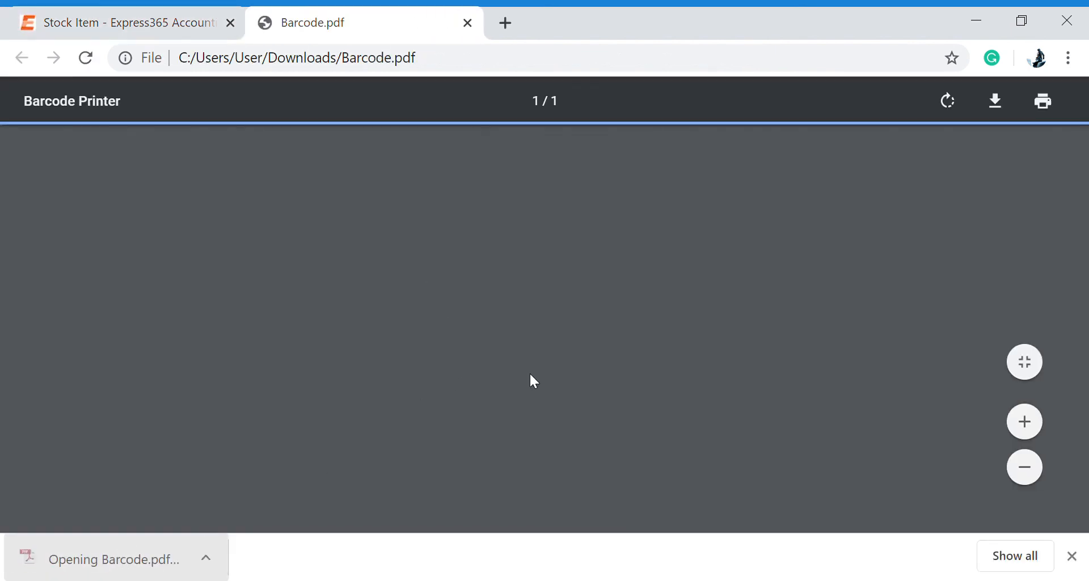
{"action": "left_click", "coordinate": [468, 24]}
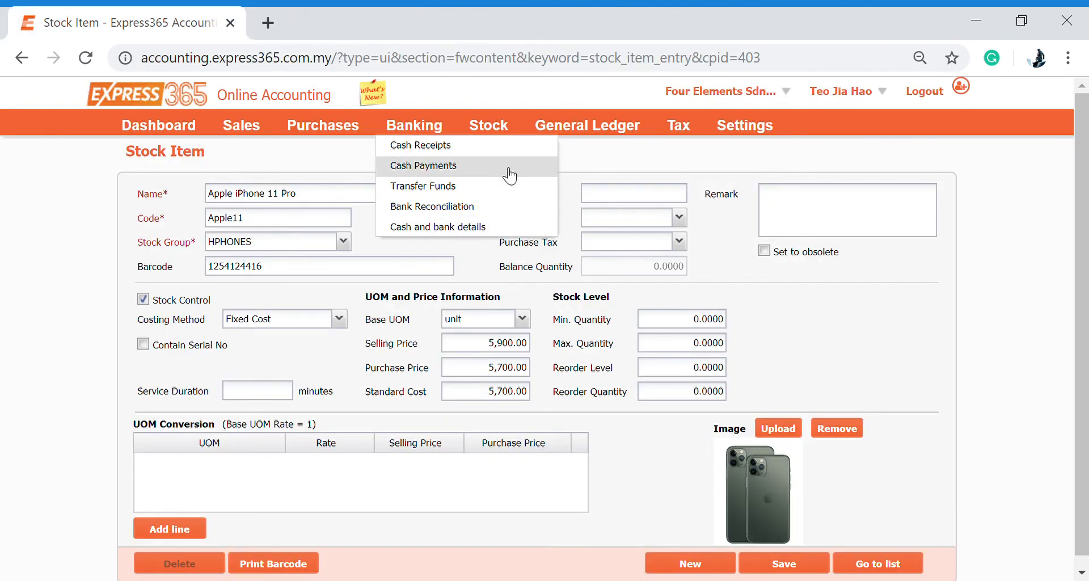
Open the Profit and Loss Report under General Ledger's Financial Reports.
{"action": "mouse_move", "coordinate": [486, 126]}
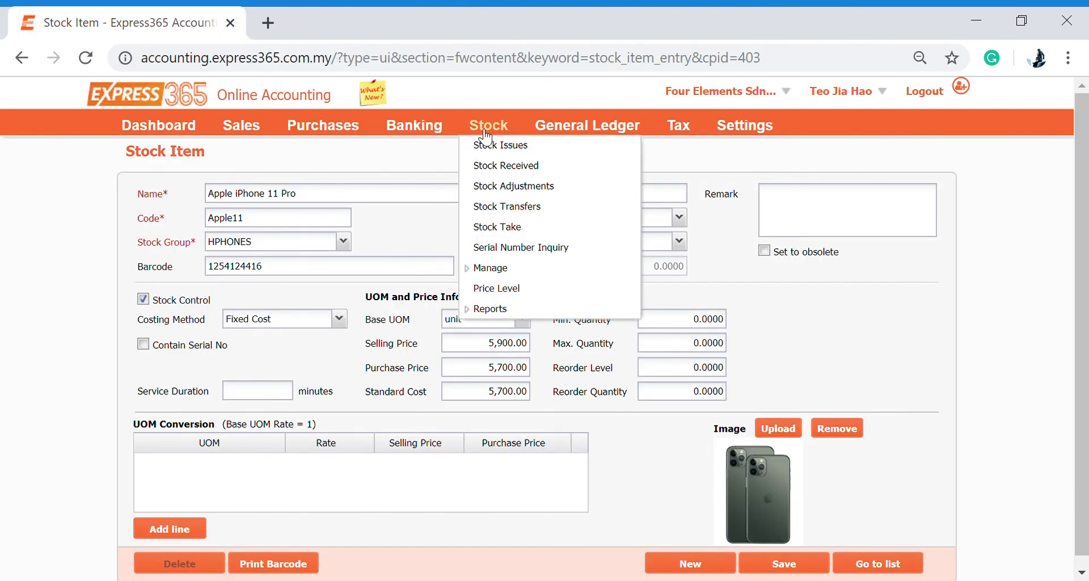
{"action": "left_click", "coordinate": [522, 310]}
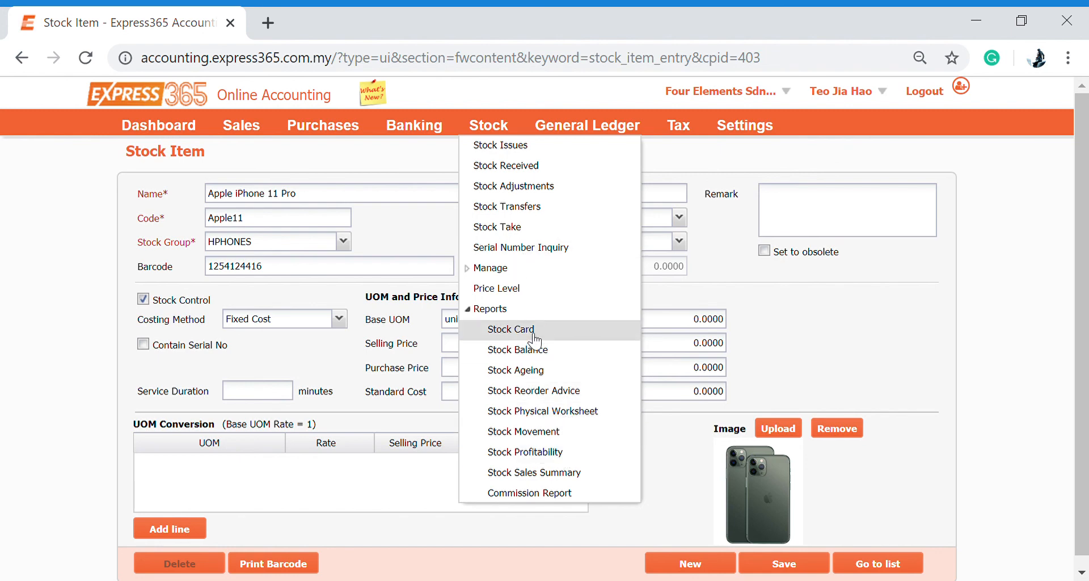
{"action": "mouse_move", "coordinate": [587, 124]}
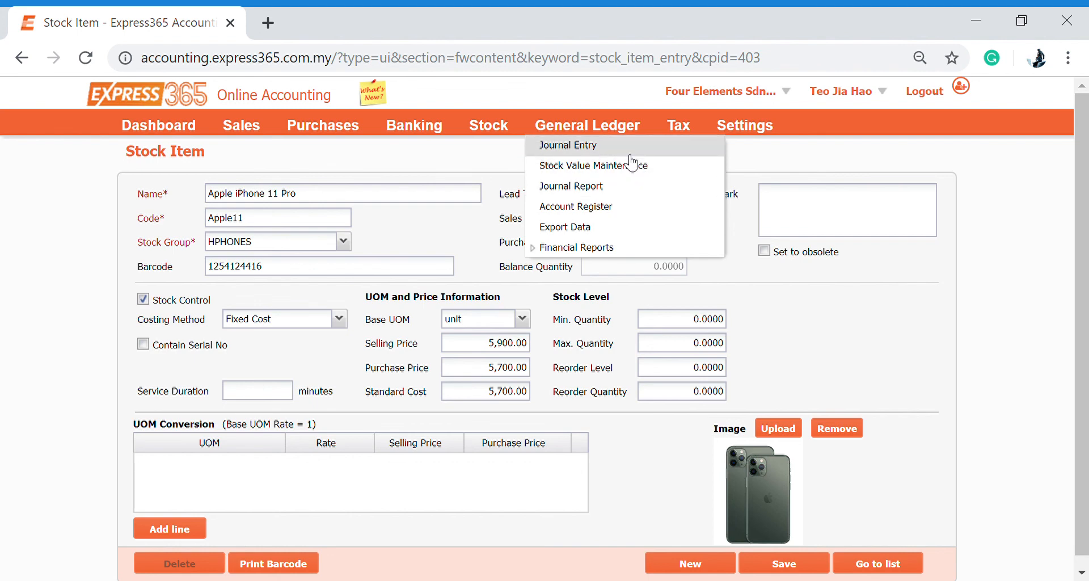
{"action": "left_click", "coordinate": [620, 250]}
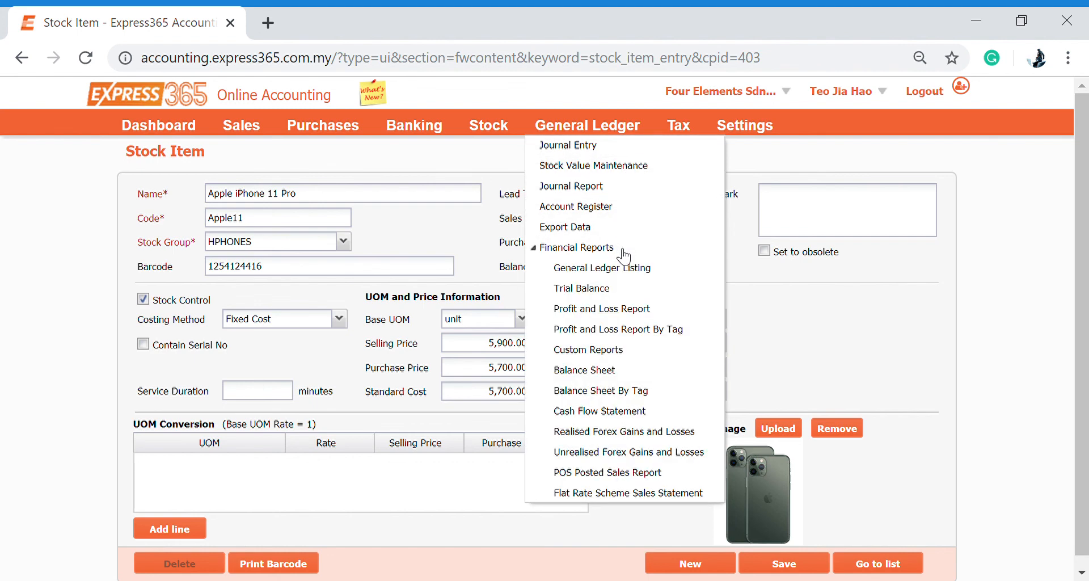
{"action": "left_click", "coordinate": [662, 309]}
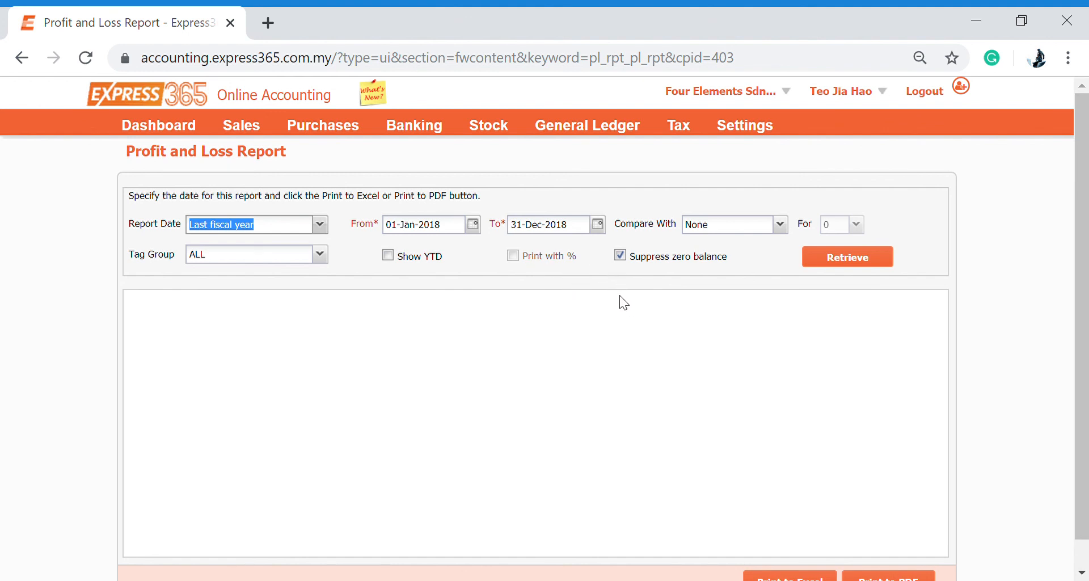
Retrieve the Profit and Loss report for 01-Jan-2018 to 31-Dec-2018.
{"action": "left_click", "coordinate": [425, 224]}
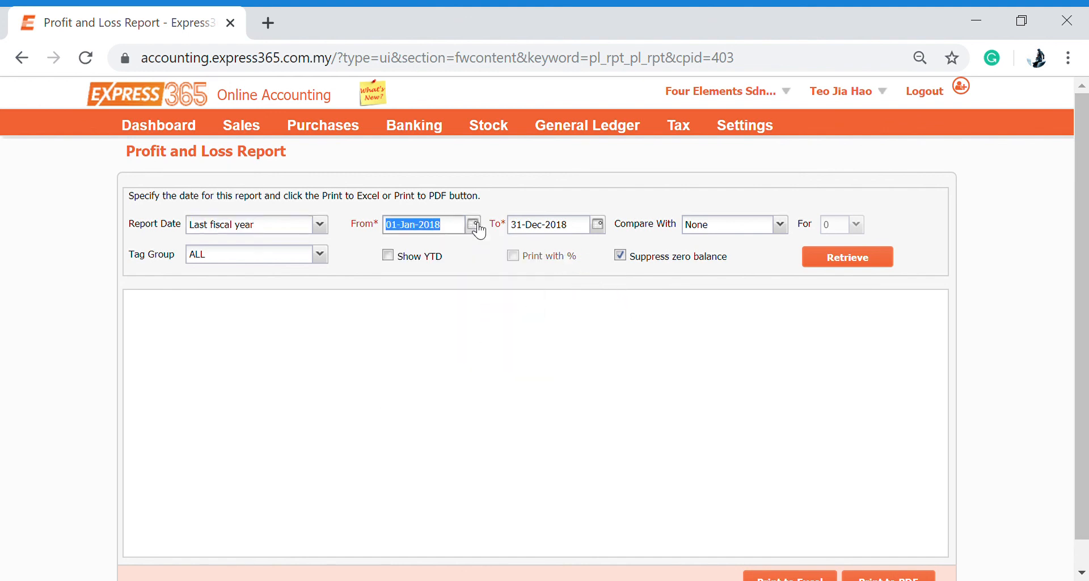
{"action": "left_click", "coordinate": [601, 227]}
{"action": "left_click", "coordinate": [602, 228]}
{"action": "left_click", "coordinate": [748, 278]}
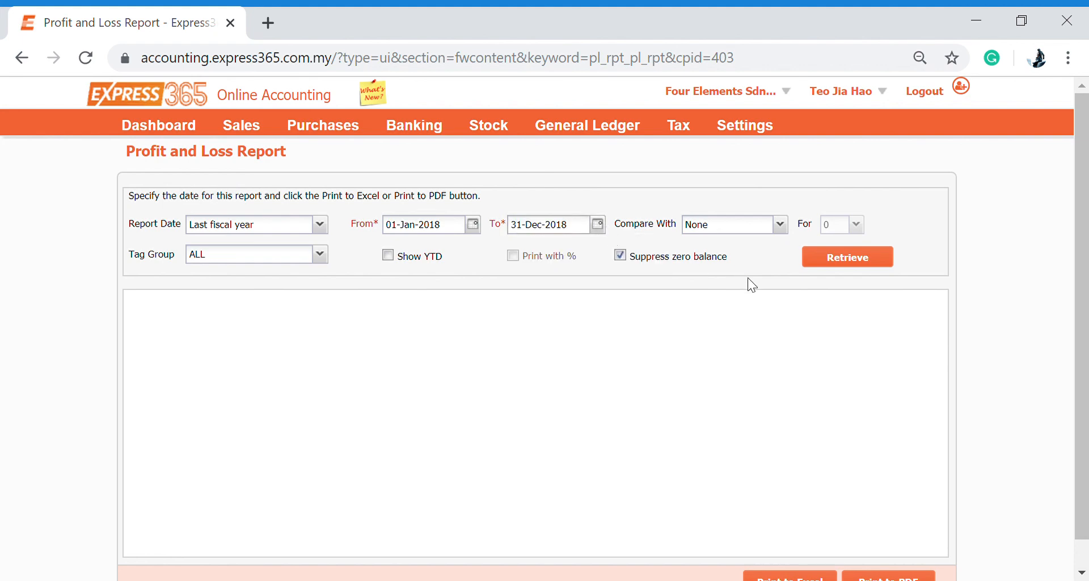
{"action": "left_click", "coordinate": [844, 262]}
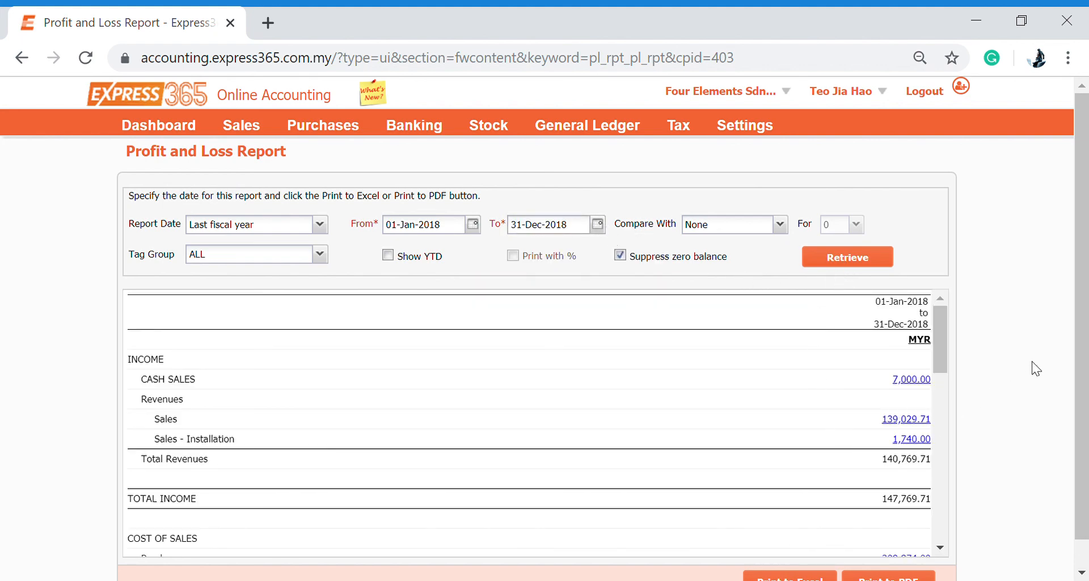
Review the report down to the (213,277.52) net loss and print it to PDF.
{"action": "scroll", "coordinate": [1031, 363], "scroll_direction": "down", "scroll_amount": 1}
{"action": "scroll", "coordinate": [890, 396], "scroll_direction": "down", "scroll_amount": 9}
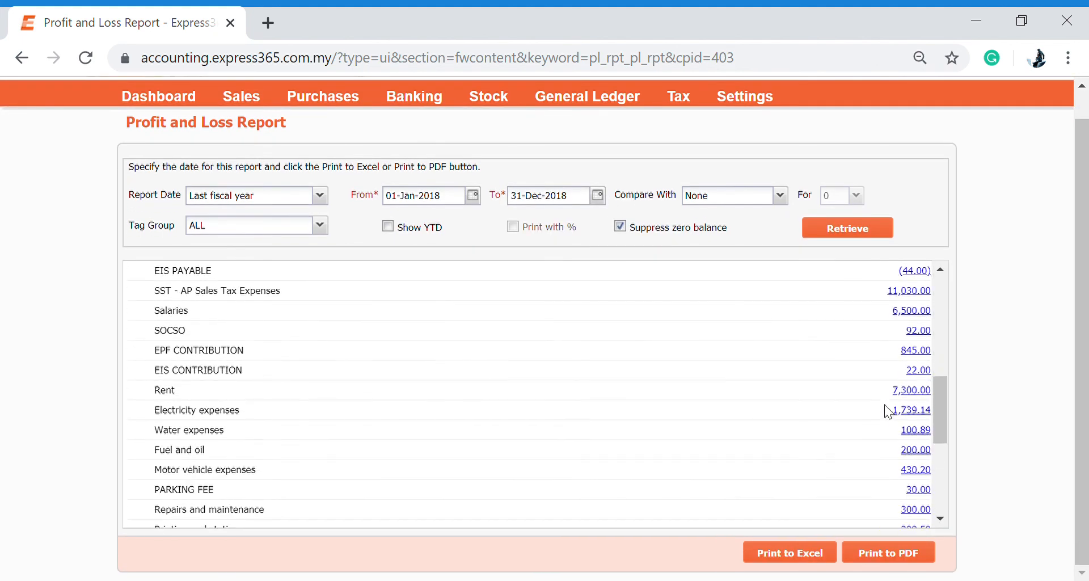
{"action": "scroll", "coordinate": [880, 420], "scroll_direction": "down", "scroll_amount": 3}
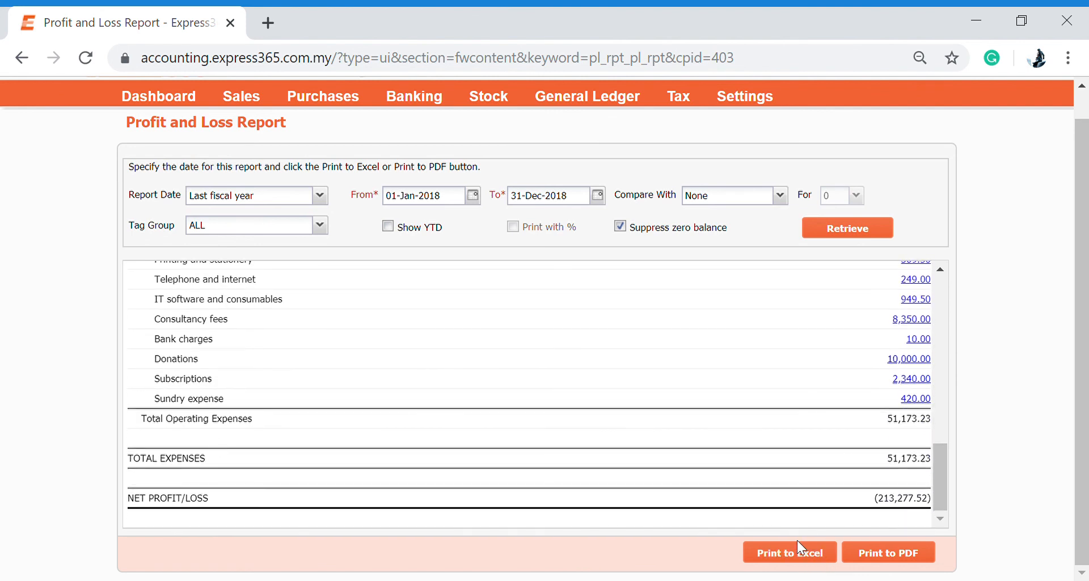
{"action": "left_click", "coordinate": [868, 553]}
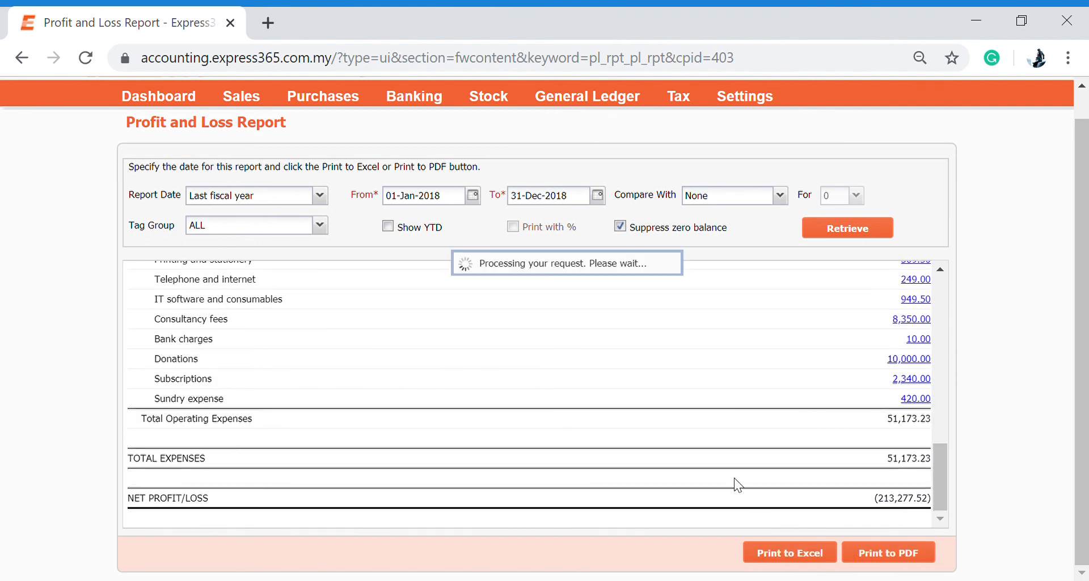
Open Profit and Loss Report (3).pdf in Chrome, scroll through it, and close it.
{"action": "left_click", "coordinate": [85, 559]}
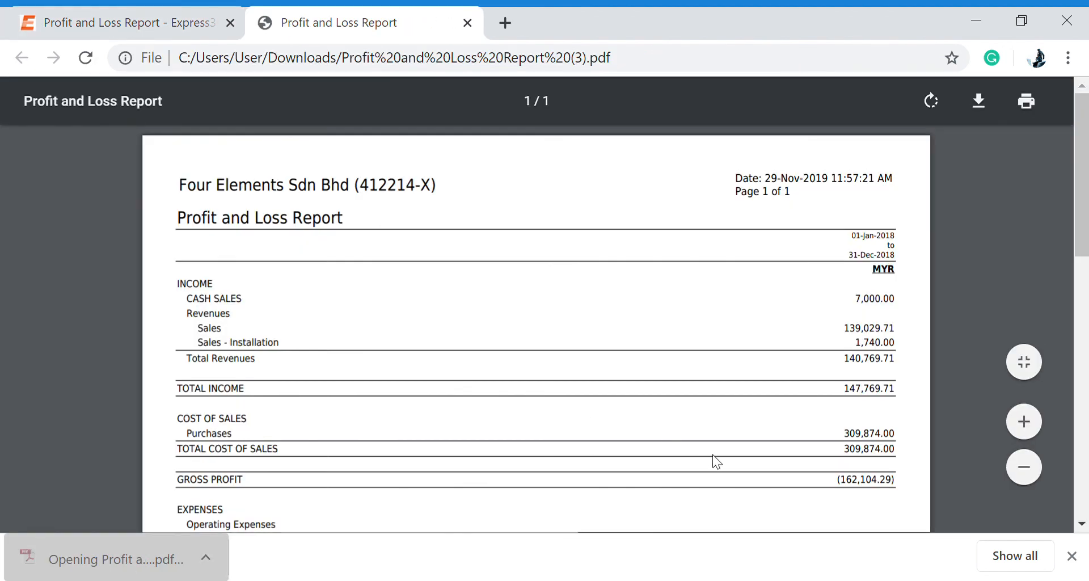
{"action": "scroll", "coordinate": [718, 461], "scroll_direction": "down", "scroll_amount": 12}
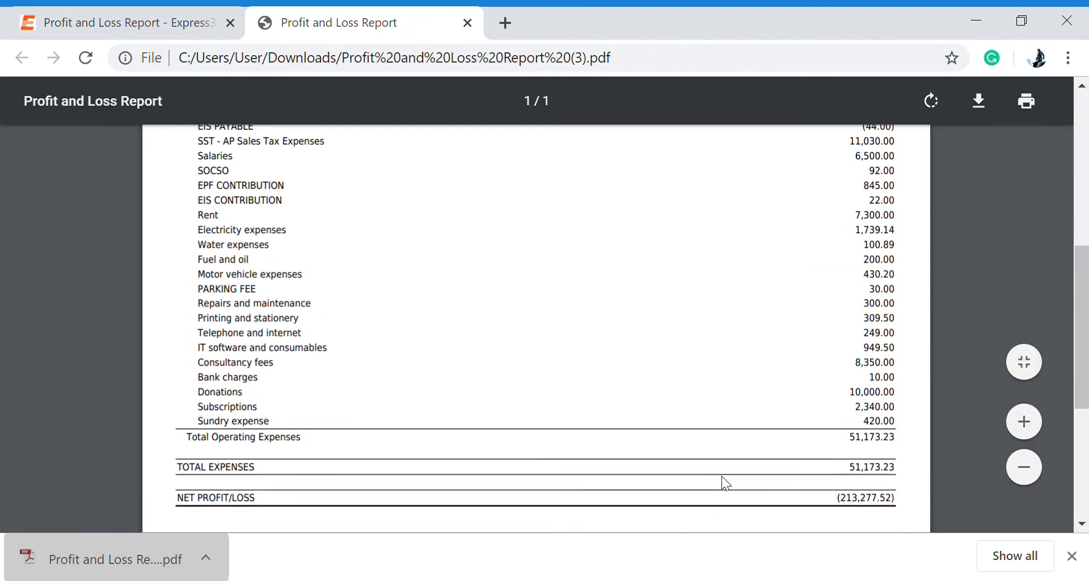
{"action": "scroll", "coordinate": [505, 311], "scroll_direction": "up", "scroll_amount": 10}
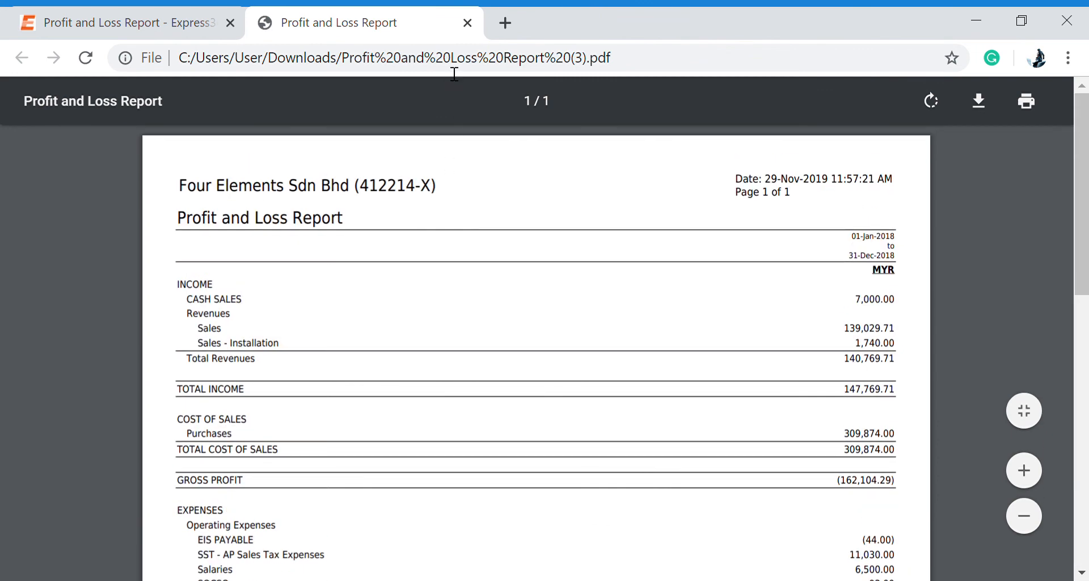
{"action": "left_click", "coordinate": [467, 23]}
Browse the Stock and General Ledger financial reports menus and the Tax SST and GST options.
{"action": "mouse_move", "coordinate": [488, 96]}
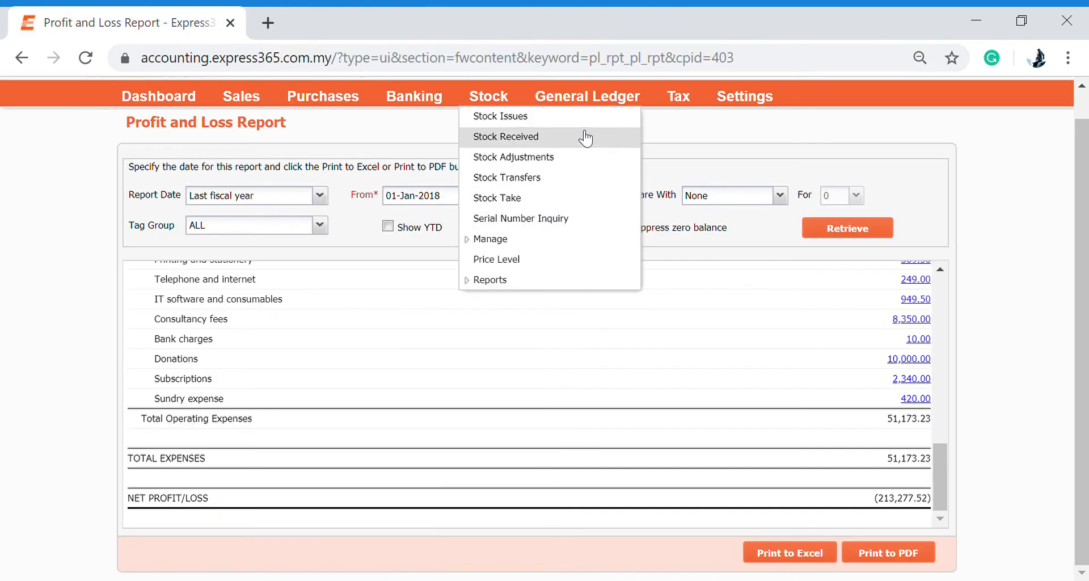
{"action": "mouse_move", "coordinate": [587, 99]}
{"action": "left_click", "coordinate": [584, 219]}
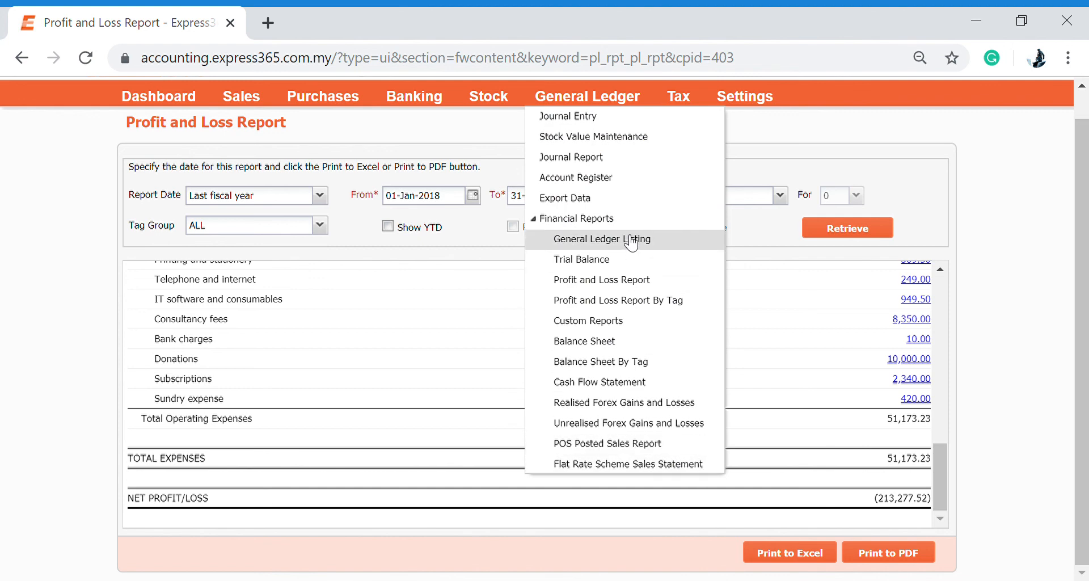
{"action": "mouse_move", "coordinate": [674, 99]}
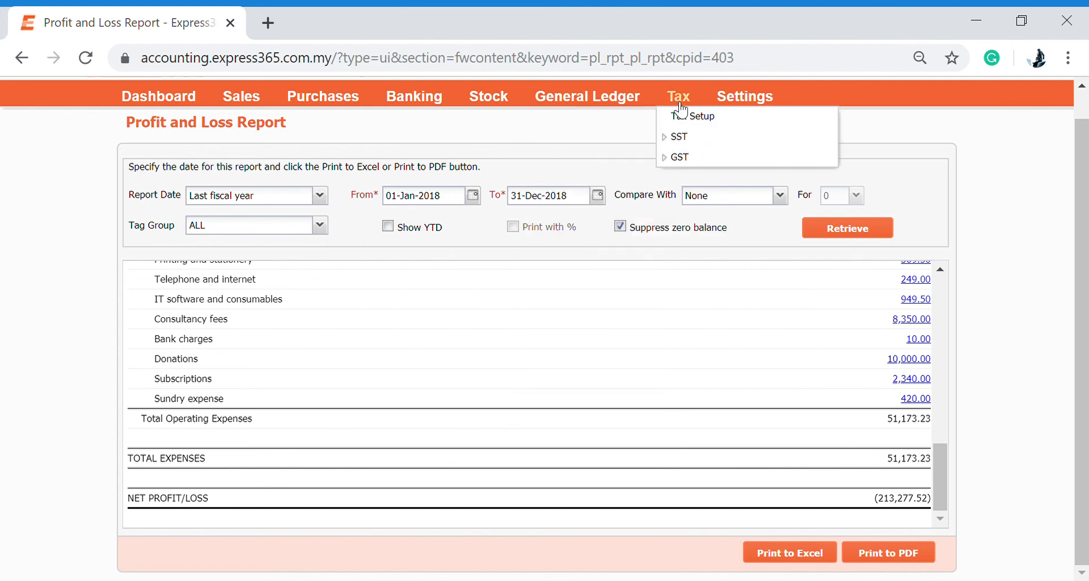
{"action": "left_click", "coordinate": [695, 137]}
{"action": "left_click", "coordinate": [697, 214]}
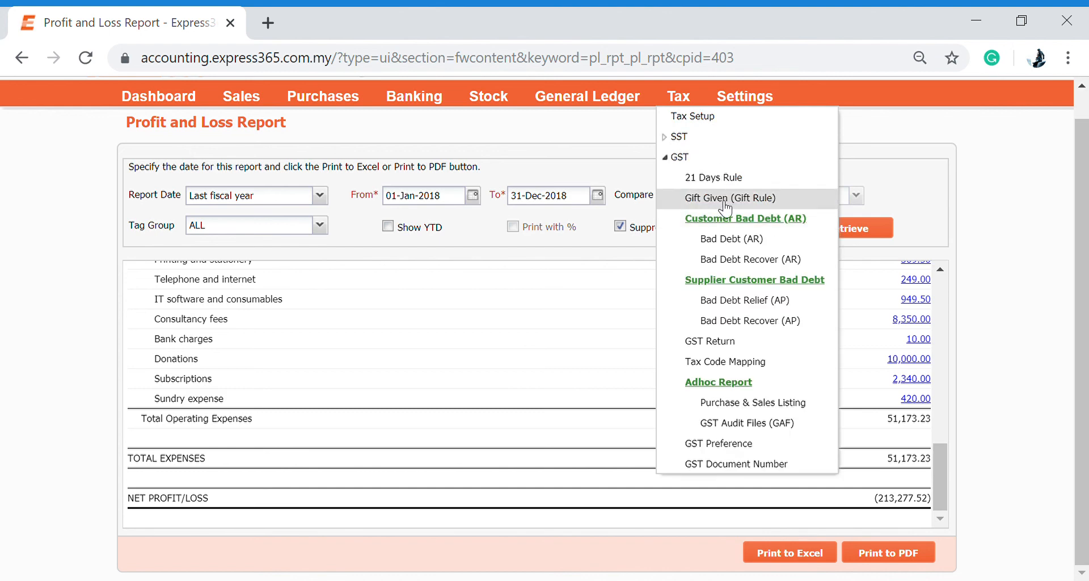
Go to Settings > Manage Users > View User Activity Log.
{"action": "mouse_move", "coordinate": [734, 102]}
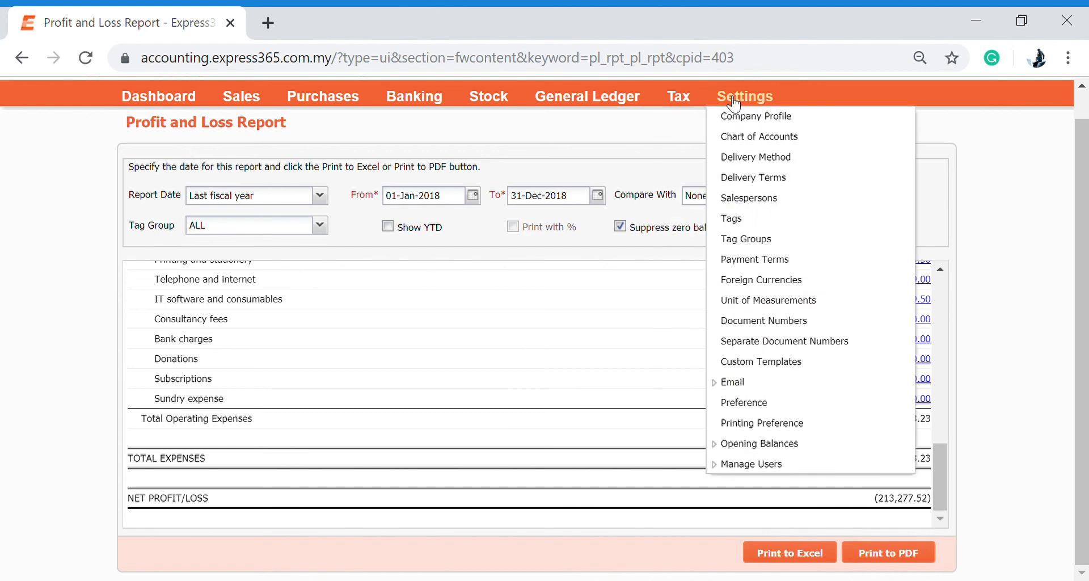
{"action": "left_click", "coordinate": [771, 465]}
{"action": "left_click", "coordinate": [787, 520]}
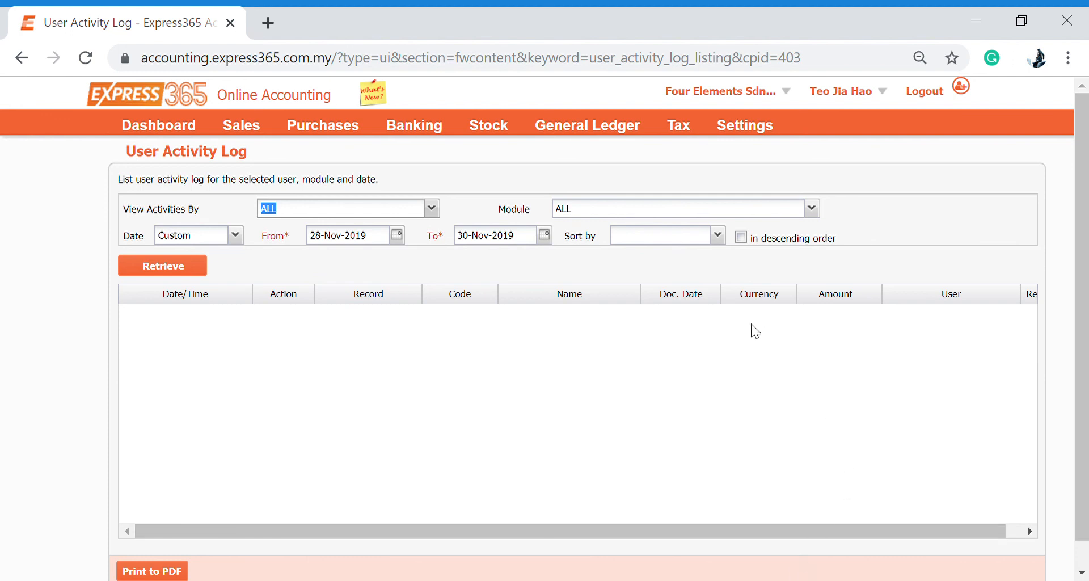
Drop down the Settings menu from the top navigation bar.
{"action": "left_click", "coordinate": [753, 125]}
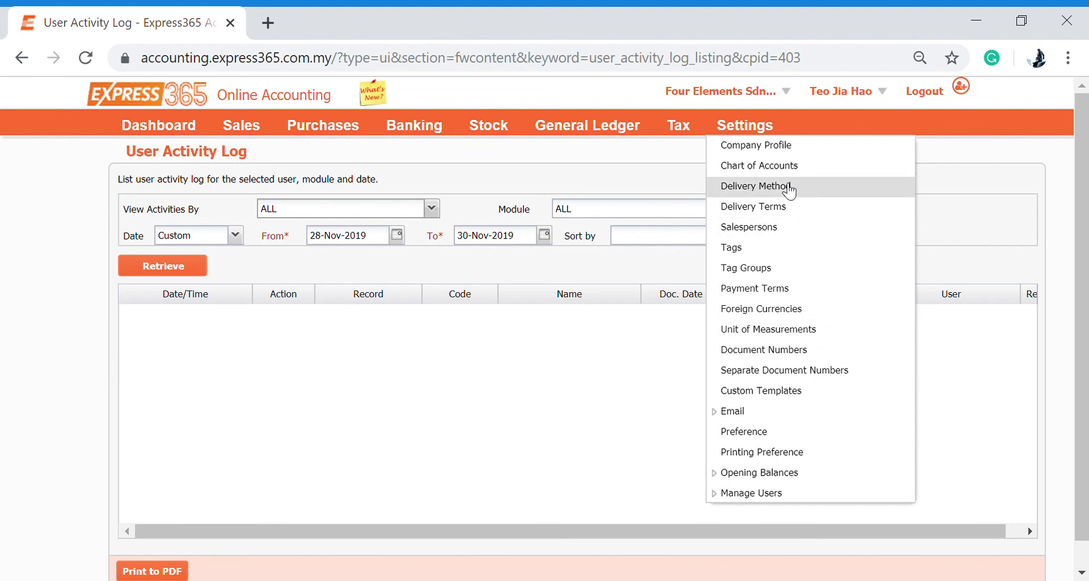
Open Company Profile and review its GST status (Inactive) and MSIC code 85412.
{"action": "left_click", "coordinate": [769, 151]}
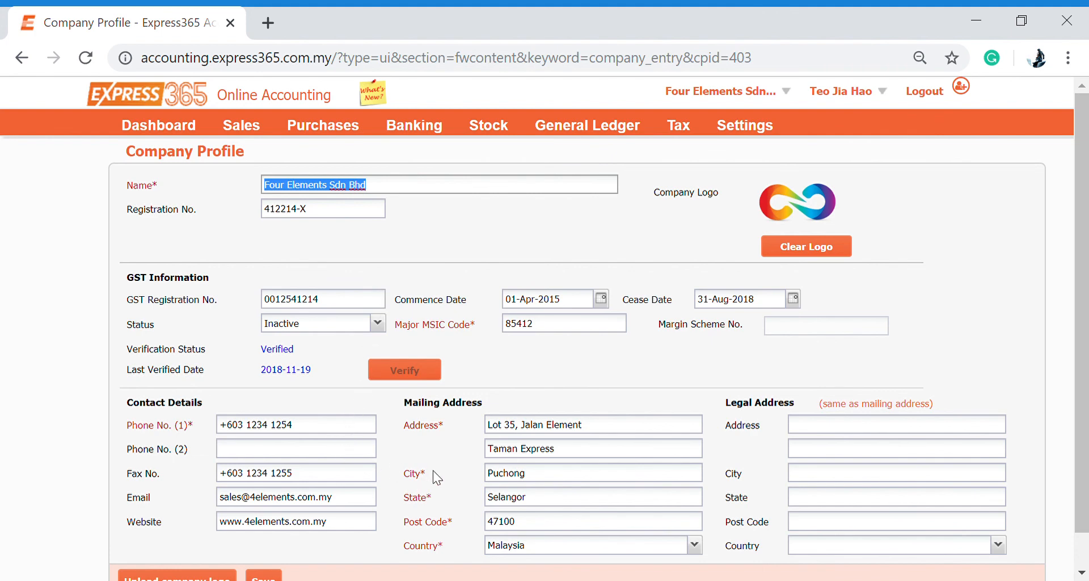
{"action": "scroll", "coordinate": [467, 371], "scroll_direction": "down", "scroll_amount": 1}
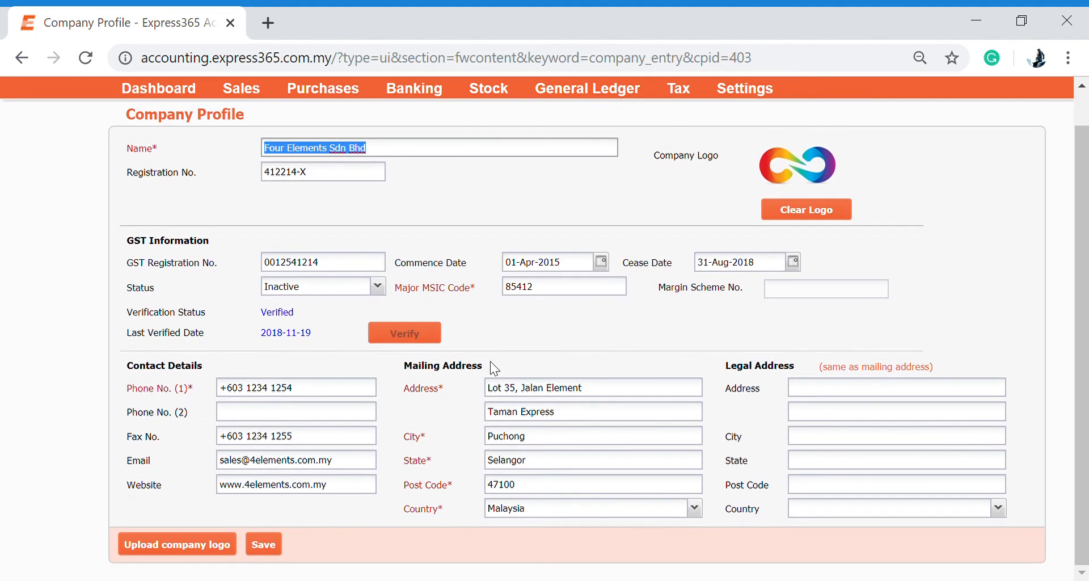
{"action": "scroll", "coordinate": [616, 336], "scroll_direction": "up", "scroll_amount": 1}
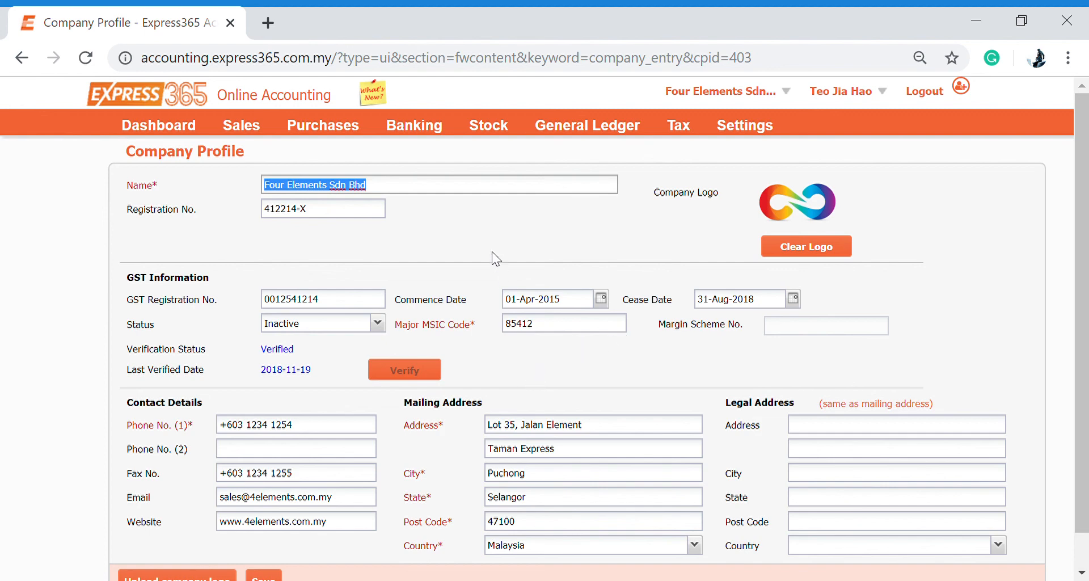
{"action": "scroll", "coordinate": [569, 313], "scroll_direction": "down", "scroll_amount": 1}
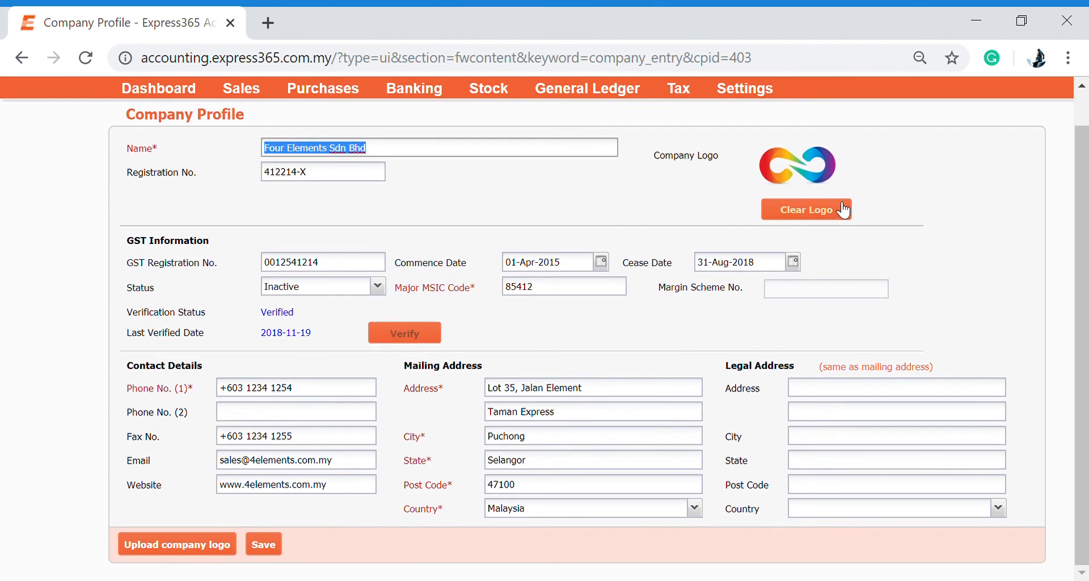